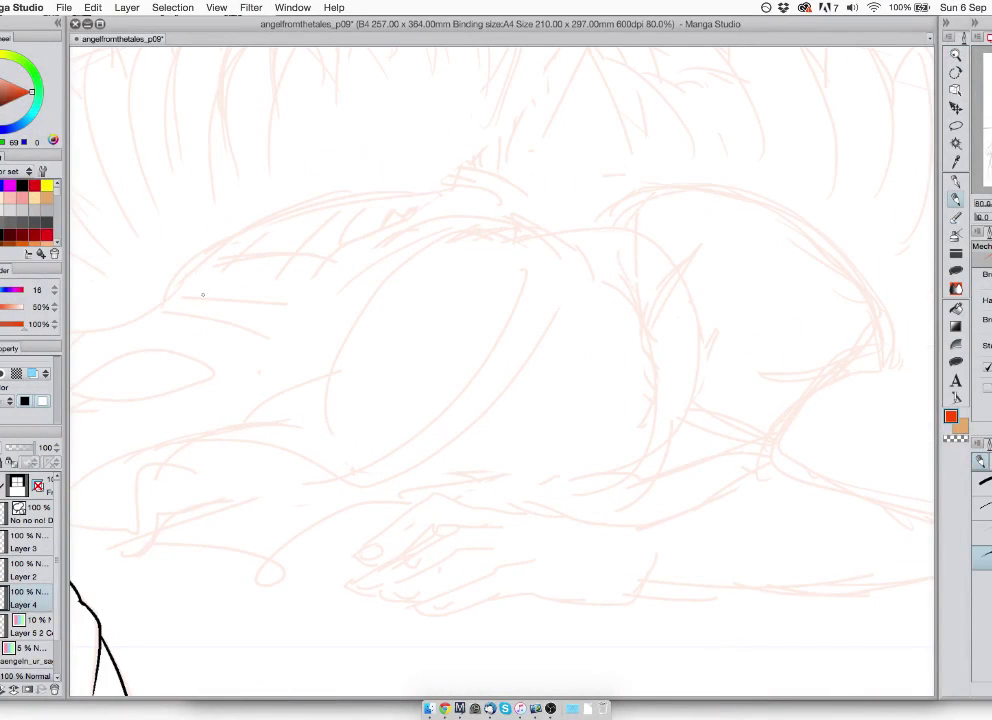
- Set the drawing color to black
{"action": "left_click", "coordinate": [22, 186]}
{"action": "mouse_move", "coordinate": [232, 218]}
{"action": "left_mouse_down"}
{"action": "mouse_move", "coordinate": [394, 315]}
{"action": "mouse_move", "coordinate": [358, 224]}
{"action": "left_mouse_up"}
{"action": "left_click_drag", "start_coordinate": [275, 219], "coordinate": [653, 126]}
{"action": "mouse_move", "coordinate": [219, 494]}
{"action": "left_mouse_down"}
{"action": "mouse_move", "coordinate": [361, 430]}
{"action": "mouse_move", "coordinate": [441, 438]}
{"action": "left_mouse_up"}
{"action": "key", "text": "super+z"}
{"action": "key", "text": "super+z"}
- Ink the resting hand over the sketch, with its fingers, fingernails and both wrist contours
{"action": "mouse_move", "coordinate": [739, 414]}
{"action": "left_mouse_down"}
{"action": "mouse_move", "coordinate": [571, 460]}
{"action": "mouse_move", "coordinate": [289, 460]}
{"action": "left_mouse_up"}
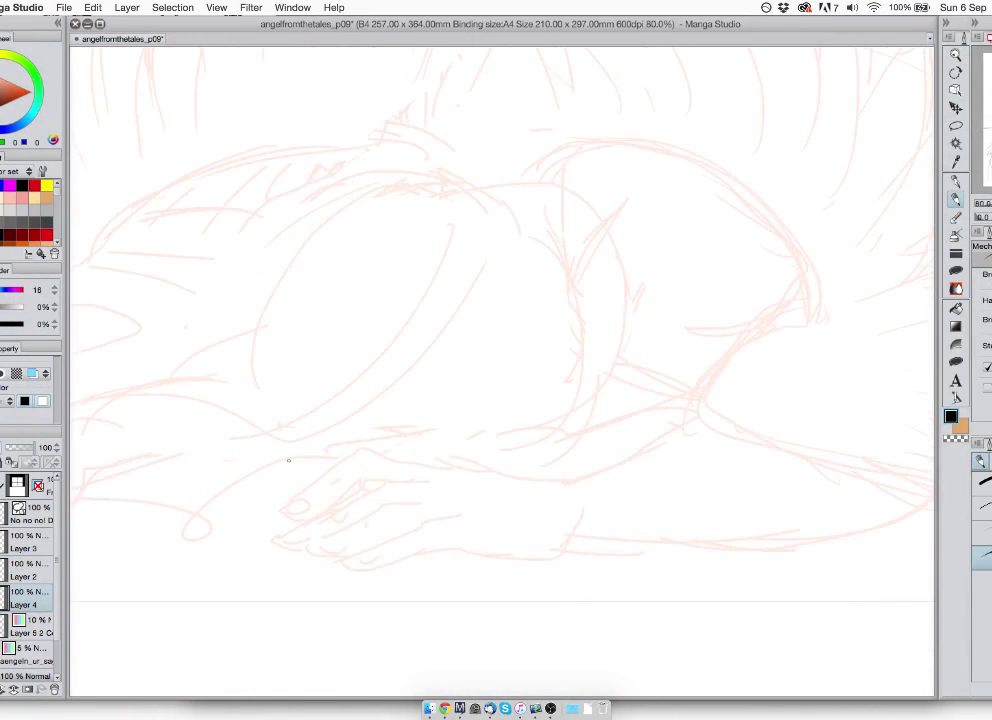
{"action": "scroll", "coordinate": [467, 427], "scroll_direction": "right", "scroll_amount": 10}
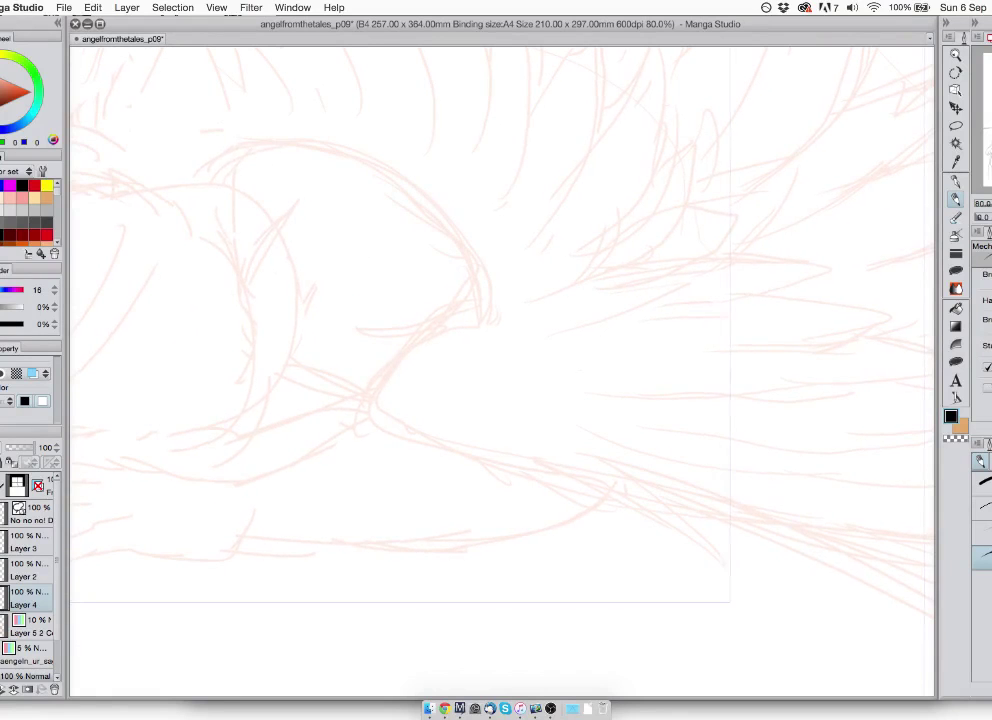
{"action": "scroll", "coordinate": [451, 476], "scroll_direction": "left", "scroll_amount": 10}
{"action": "mouse_move", "coordinate": [567, 561]}
{"action": "left_mouse_down"}
{"action": "mouse_move", "coordinate": [584, 550]}
{"action": "mouse_move", "coordinate": [492, 580]}
{"action": "mouse_move", "coordinate": [443, 572]}
{"action": "mouse_move", "coordinate": [456, 543]}
{"action": "mouse_move", "coordinate": [339, 588]}
{"action": "mouse_move", "coordinate": [445, 573]}
{"action": "left_mouse_up"}
{"action": "mouse_move", "coordinate": [419, 530]}
{"action": "left_mouse_down"}
{"action": "mouse_move", "coordinate": [385, 533]}
{"action": "mouse_move", "coordinate": [297, 578]}
{"action": "mouse_move", "coordinate": [333, 587]}
{"action": "mouse_move", "coordinate": [282, 562]}
{"action": "mouse_move", "coordinate": [390, 508]}
{"action": "mouse_move", "coordinate": [355, 478]}
{"action": "mouse_move", "coordinate": [283, 538]}
{"action": "mouse_move", "coordinate": [296, 542]}
{"action": "left_mouse_up"}
{"action": "mouse_move", "coordinate": [357, 513]}
{"action": "left_mouse_down"}
{"action": "mouse_move", "coordinate": [316, 540]}
{"action": "mouse_move", "coordinate": [305, 535]}
{"action": "mouse_move", "coordinate": [279, 567]}
{"action": "mouse_move", "coordinate": [345, 468]}
{"action": "mouse_move", "coordinate": [367, 489]}
{"action": "mouse_move", "coordinate": [414, 499]}
{"action": "left_mouse_up"}
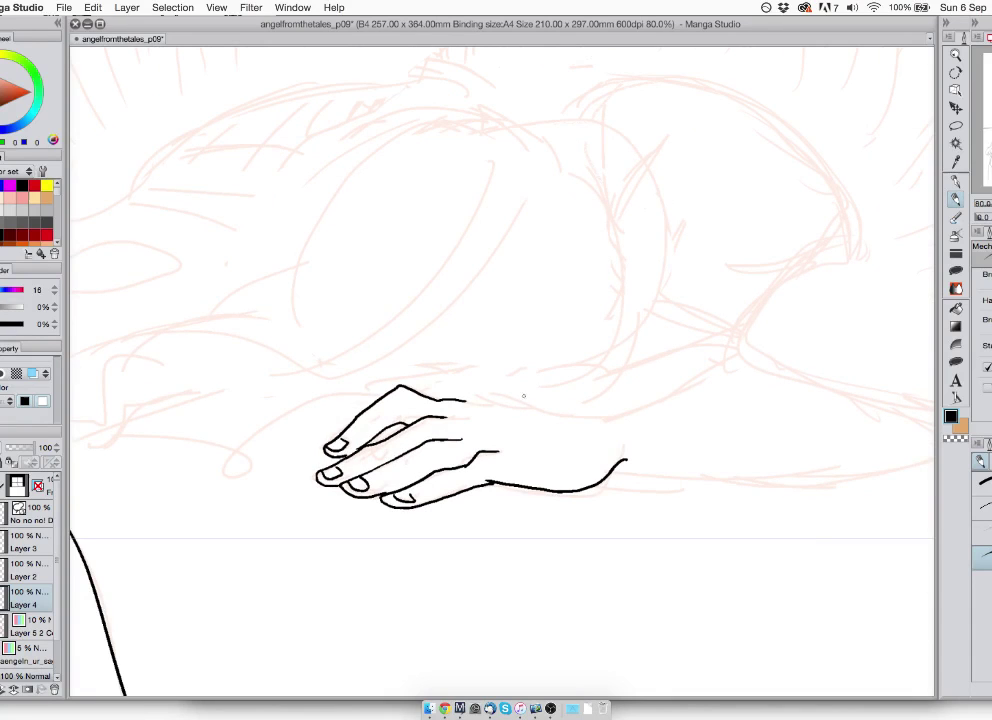
{"action": "left_click_drag", "start_coordinate": [464, 401], "coordinate": [611, 419]}
- Ink the wing's ragged inner edge and lower outline, ending with the lowest long feather of the middle row
{"action": "mouse_move", "coordinate": [760, 280]}
{"action": "left_mouse_down"}
{"action": "mouse_move", "coordinate": [554, 289]}
{"action": "mouse_move", "coordinate": [482, 305]}
{"action": "left_mouse_up"}
{"action": "mouse_move", "coordinate": [555, 264]}
{"action": "left_mouse_down"}
{"action": "mouse_move", "coordinate": [484, 281]}
{"action": "mouse_move", "coordinate": [459, 274]}
{"action": "mouse_move", "coordinate": [502, 286]}
{"action": "mouse_move", "coordinate": [468, 310]}
{"action": "mouse_move", "coordinate": [496, 304]}
{"action": "mouse_move", "coordinate": [459, 341]}
{"action": "mouse_move", "coordinate": [444, 378]}
{"action": "mouse_move", "coordinate": [466, 367]}
{"action": "mouse_move", "coordinate": [245, 366]}
{"action": "mouse_move", "coordinate": [400, 400]}
{"action": "mouse_move", "coordinate": [418, 450]}
{"action": "mouse_move", "coordinate": [512, 485]}
{"action": "mouse_move", "coordinate": [423, 433]}
{"action": "mouse_move", "coordinate": [458, 443]}
{"action": "mouse_move", "coordinate": [266, 405]}
{"action": "left_mouse_up"}
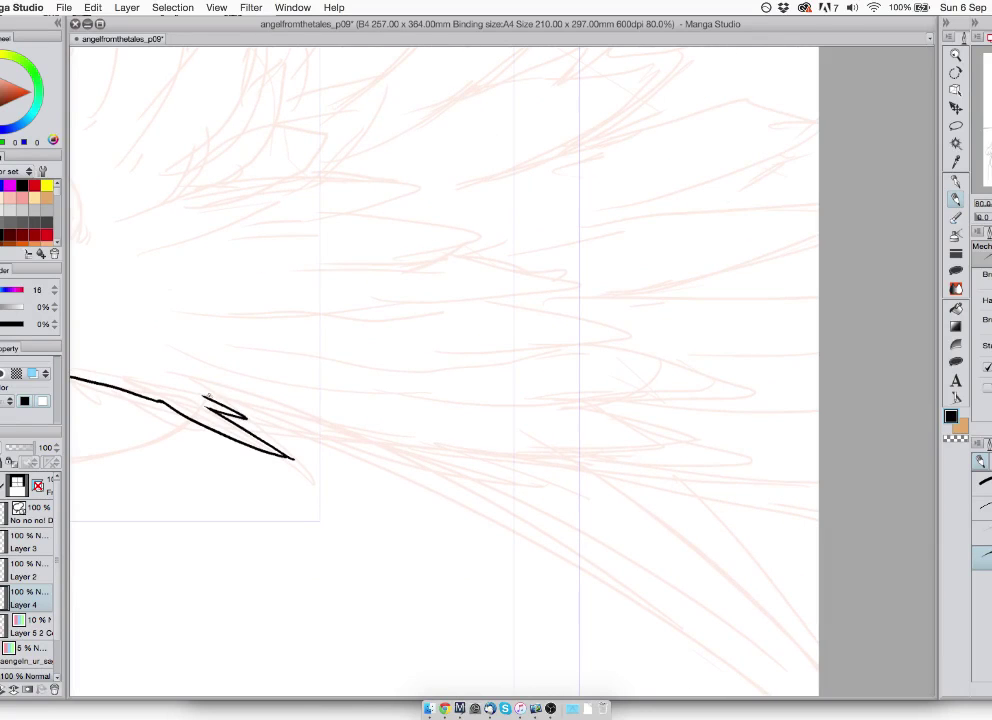
{"action": "mouse_move", "coordinate": [207, 396]}
{"action": "left_mouse_down"}
{"action": "mouse_move", "coordinate": [342, 432]}
{"action": "mouse_move", "coordinate": [519, 455]}
{"action": "mouse_move", "coordinate": [743, 459]}
{"action": "mouse_move", "coordinate": [665, 424]}
{"action": "mouse_move", "coordinate": [634, 429]}
{"action": "mouse_move", "coordinate": [636, 417]}
{"action": "mouse_move", "coordinate": [583, 405]}
{"action": "left_mouse_up"}
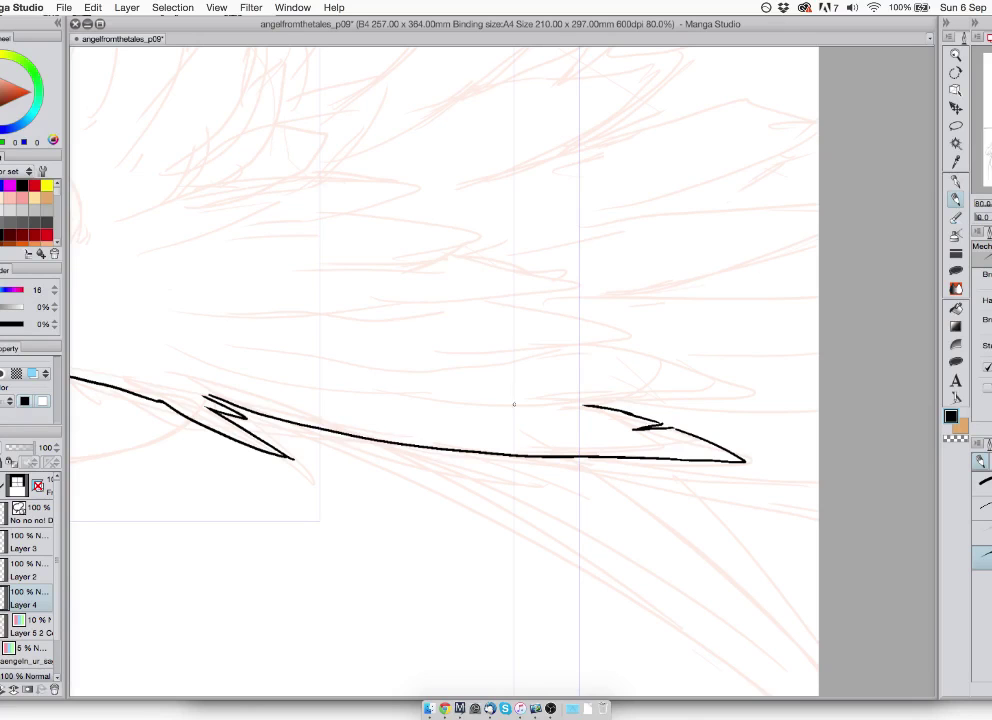
- Ink the next three middle-row feathers above the lowest one, with notched, pointed tips
{"action": "left_click_drag", "start_coordinate": [209, 363], "coordinate": [350, 388]}
{"action": "mouse_move", "coordinate": [415, 395]}
{"action": "left_mouse_down"}
{"action": "mouse_move", "coordinate": [664, 404]}
{"action": "mouse_move", "coordinate": [748, 392]}
{"action": "mouse_move", "coordinate": [630, 364]}
{"action": "mouse_move", "coordinate": [652, 358]}
{"action": "mouse_move", "coordinate": [577, 349]}
{"action": "left_mouse_up"}
{"action": "left_click_drag", "start_coordinate": [469, 401], "coordinate": [595, 488]}
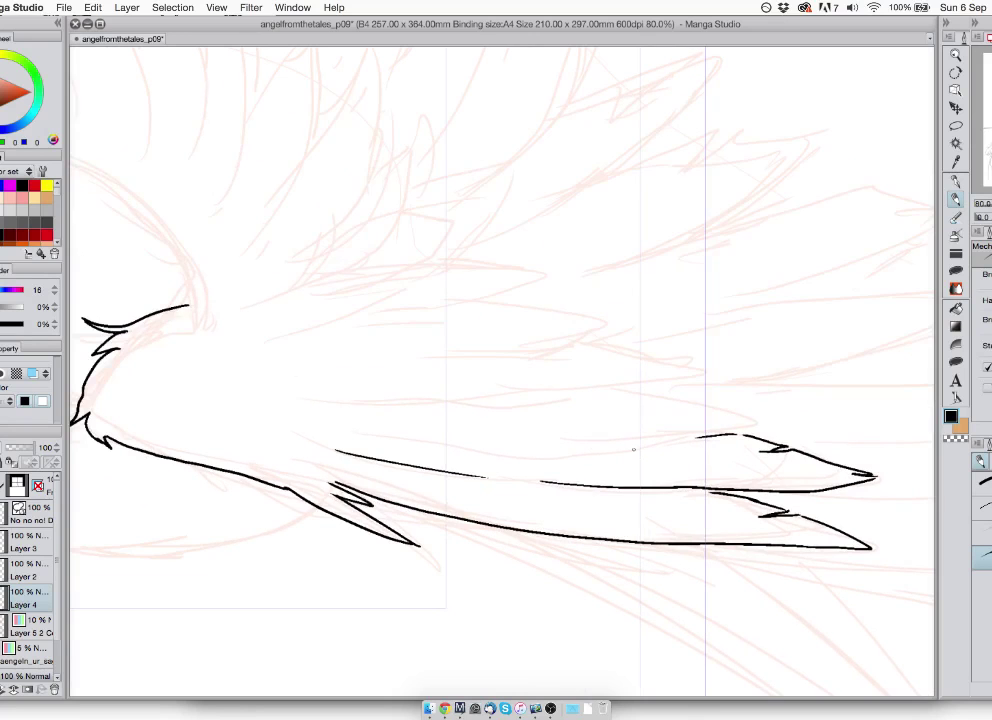
{"action": "mouse_move", "coordinate": [535, 442]}
{"action": "left_mouse_down"}
{"action": "mouse_move", "coordinate": [691, 436]}
{"action": "mouse_move", "coordinate": [747, 417]}
{"action": "mouse_move", "coordinate": [662, 409]}
{"action": "mouse_move", "coordinate": [658, 395]}
{"action": "mouse_move", "coordinate": [671, 403]}
{"action": "mouse_move", "coordinate": [600, 391]}
{"action": "left_mouse_up"}
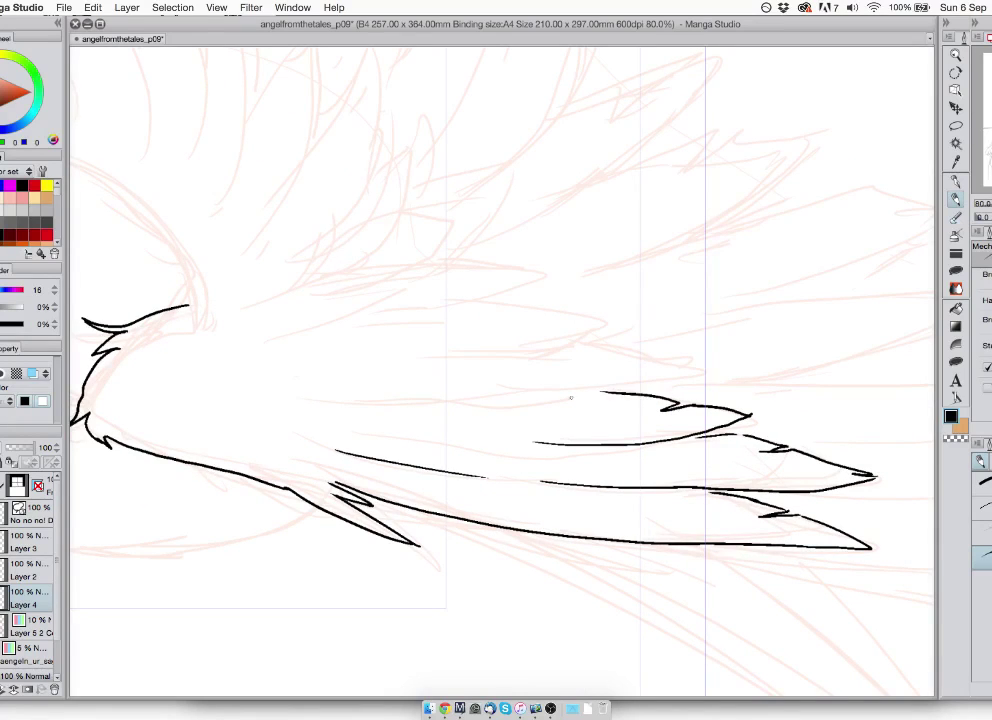
{"action": "mouse_move", "coordinate": [463, 400]}
{"action": "left_mouse_down"}
{"action": "mouse_move", "coordinate": [698, 379]}
{"action": "mouse_move", "coordinate": [641, 358]}
{"action": "mouse_move", "coordinate": [578, 350]}
{"action": "left_mouse_up"}
- Ink the upper feathers of the middle row and short shaft lines near the wing's base
{"action": "left_click_drag", "start_coordinate": [302, 361], "coordinate": [402, 346]}
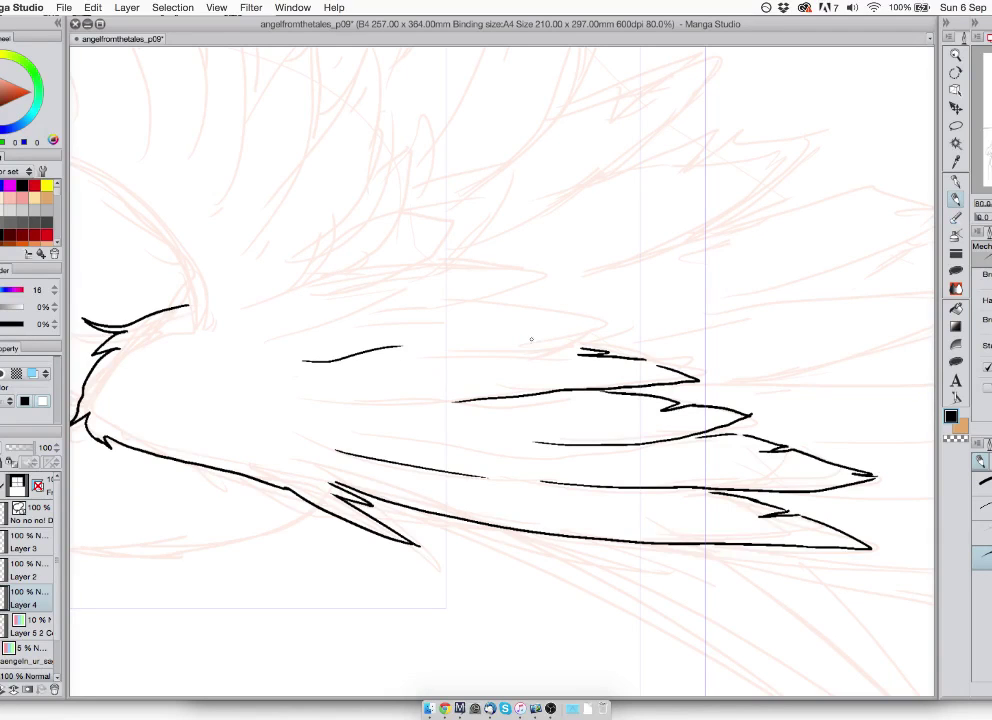
{"action": "mouse_move", "coordinate": [496, 352]}
{"action": "left_mouse_down"}
{"action": "mouse_move", "coordinate": [616, 336]}
{"action": "mouse_move", "coordinate": [537, 306]}
{"action": "mouse_move", "coordinate": [456, 302]}
{"action": "left_mouse_up"}
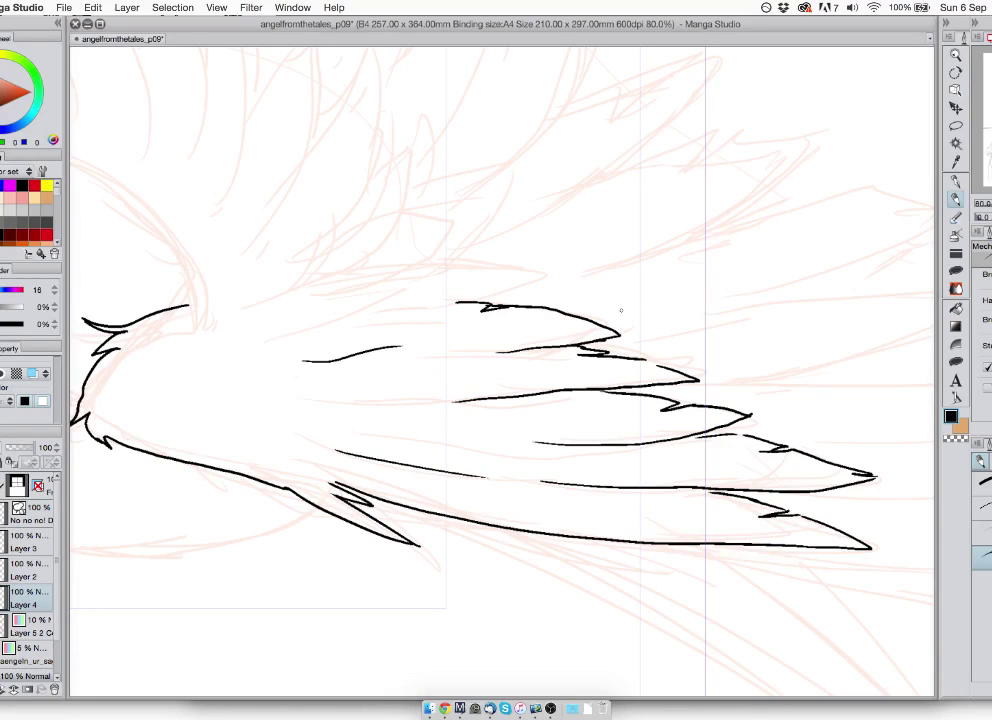
{"action": "left_click_drag", "start_coordinate": [267, 334], "coordinate": [398, 309]}
{"action": "mouse_move", "coordinate": [457, 299]}
{"action": "left_mouse_down"}
{"action": "mouse_move", "coordinate": [527, 290]}
{"action": "mouse_move", "coordinate": [545, 276]}
{"action": "mouse_move", "coordinate": [368, 283]}
{"action": "left_mouse_up"}
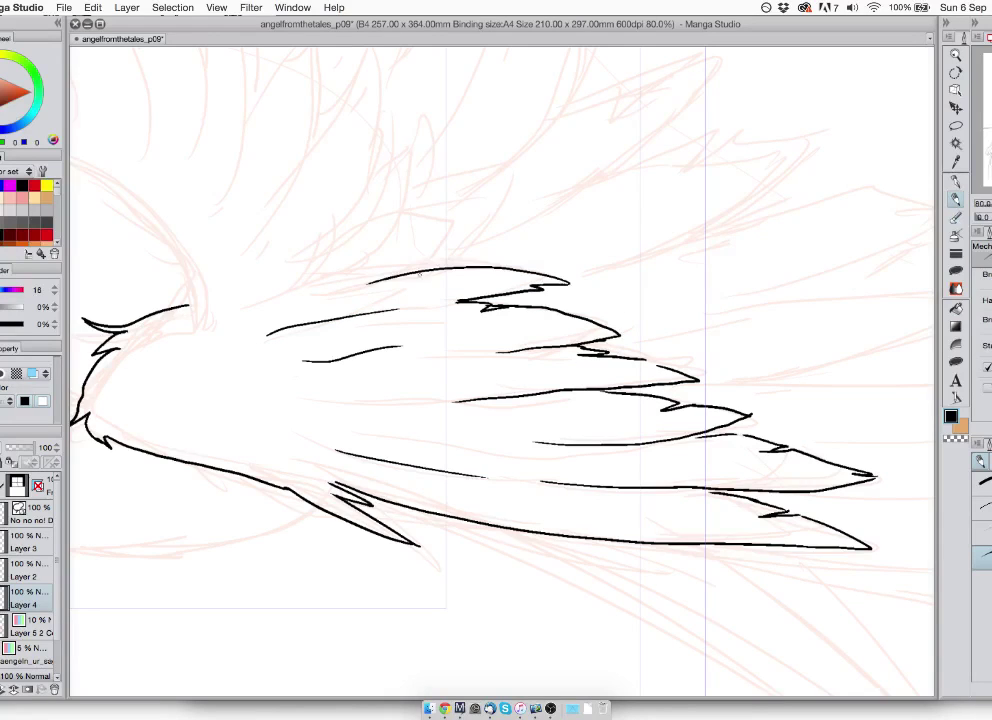
{"action": "mouse_move", "coordinate": [437, 269]}
{"action": "left_mouse_down"}
{"action": "mouse_move", "coordinate": [367, 258]}
{"action": "mouse_move", "coordinate": [277, 291]}
{"action": "left_mouse_up"}
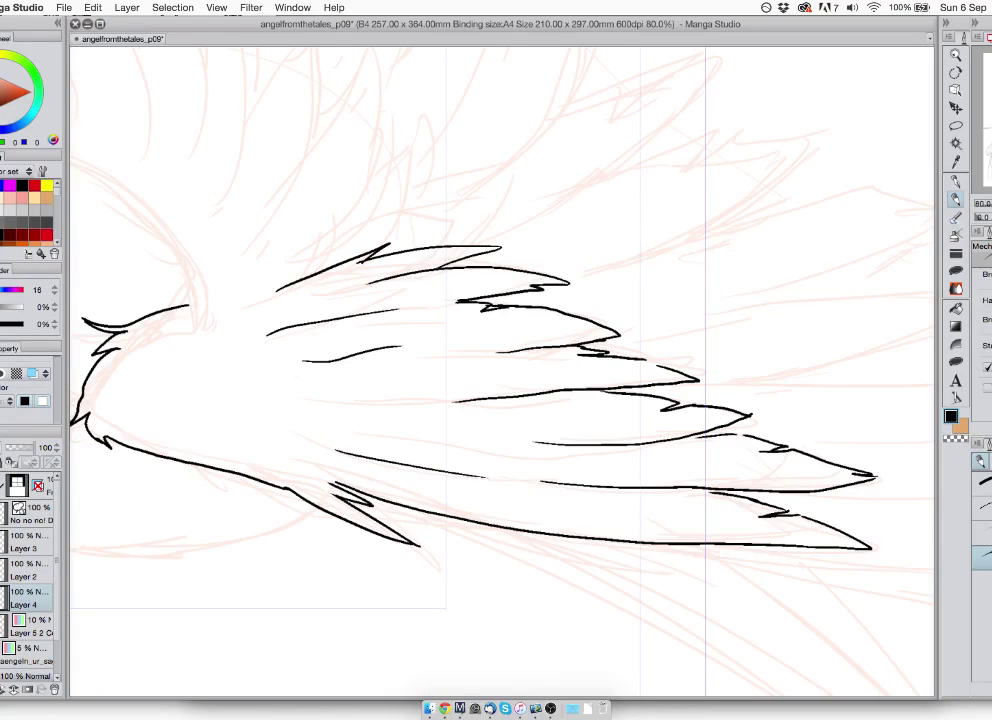
- Ink the lower edge of the wing's lowest outer feather down to the page edge, with jagged notches along it
{"action": "left_click_drag", "start_coordinate": [450, 330], "coordinate": [398, 286]}
{"action": "left_click_drag", "start_coordinate": [371, 387], "coordinate": [299, 220]}
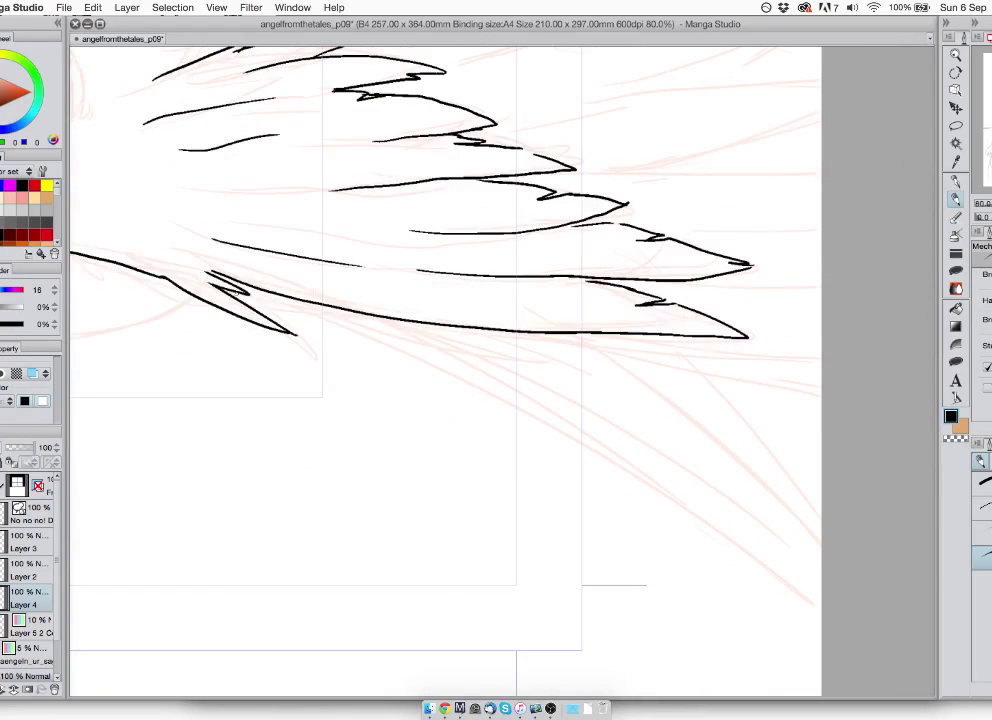
{"action": "left_click_drag", "start_coordinate": [210, 272], "coordinate": [490, 393]}
{"action": "mouse_move", "coordinate": [522, 432]}
{"action": "left_mouse_down"}
{"action": "mouse_move", "coordinate": [435, 312]}
{"action": "mouse_move", "coordinate": [778, 572]}
{"action": "left_mouse_up"}
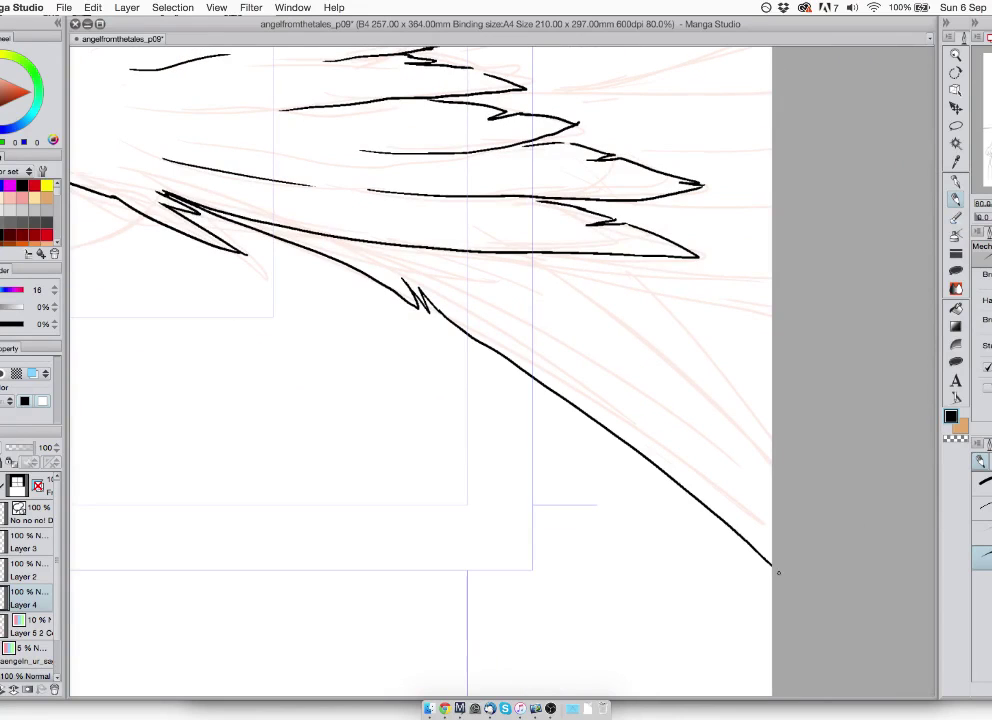
{"action": "left_click_drag", "start_coordinate": [719, 493], "coordinate": [749, 544]}
{"action": "left_click_drag", "start_coordinate": [726, 497], "coordinate": [746, 540]}
- Ink the lower outer feathers' edges, notches and shaft line, running them off the page's right edge
{"action": "mouse_move", "coordinate": [780, 463]}
{"action": "left_mouse_down"}
{"action": "mouse_move", "coordinate": [659, 366]}
{"action": "mouse_move", "coordinate": [729, 405]}
{"action": "mouse_move", "coordinate": [667, 361]}
{"action": "left_mouse_up"}
{"action": "left_click_drag", "start_coordinate": [712, 390], "coordinate": [576, 277]}
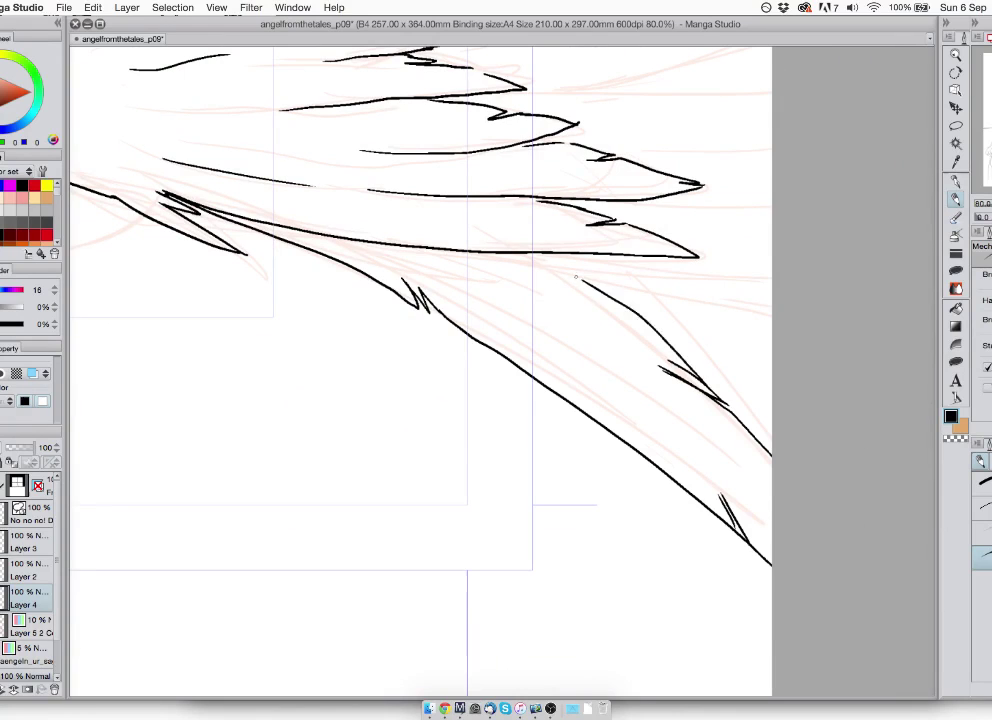
{"action": "left_click_drag", "start_coordinate": [585, 320], "coordinate": [712, 437]}
{"action": "left_click_drag", "start_coordinate": [580, 280], "coordinate": [775, 349]}
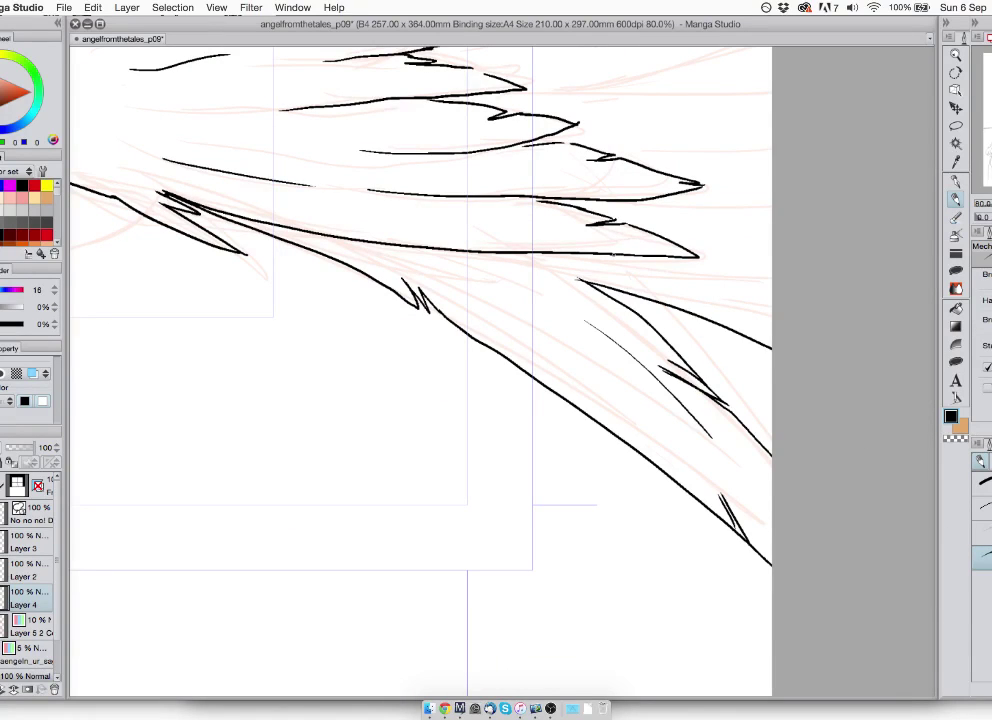
{"action": "left_click_drag", "start_coordinate": [608, 254], "coordinate": [775, 277]}
- Ink the outer feathers behind the middle row, extending their edges to the page's right border with a notched split
{"action": "left_click_drag", "start_coordinate": [912, 268], "coordinate": [891, 548]}
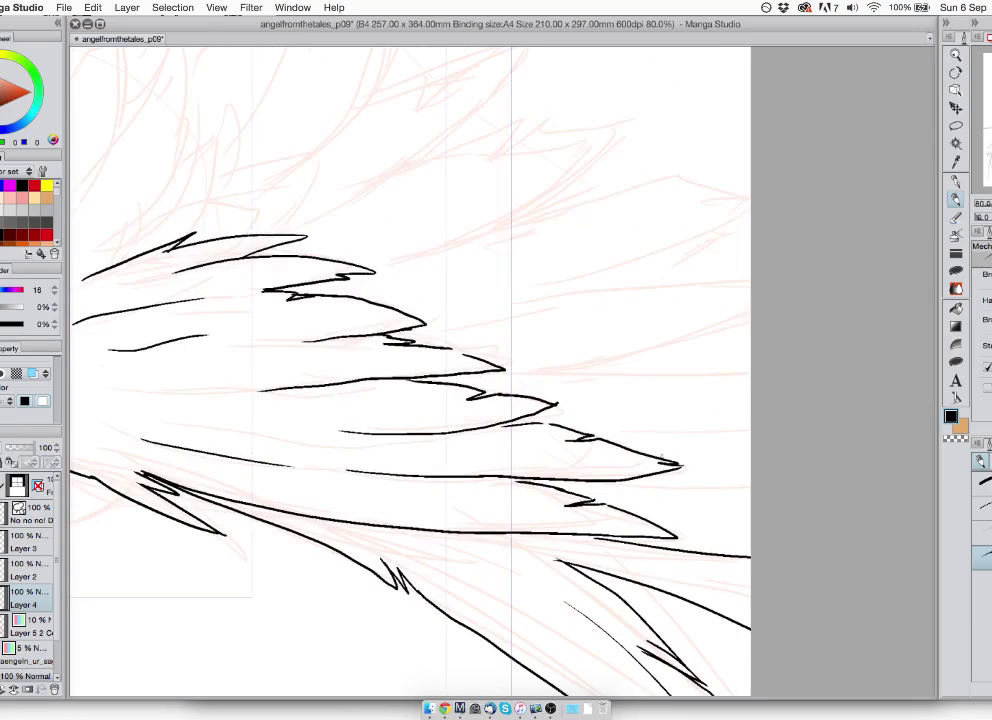
{"action": "left_click_drag", "start_coordinate": [602, 482], "coordinate": [752, 476]}
{"action": "left_click_drag", "start_coordinate": [500, 378], "coordinate": [751, 386]}
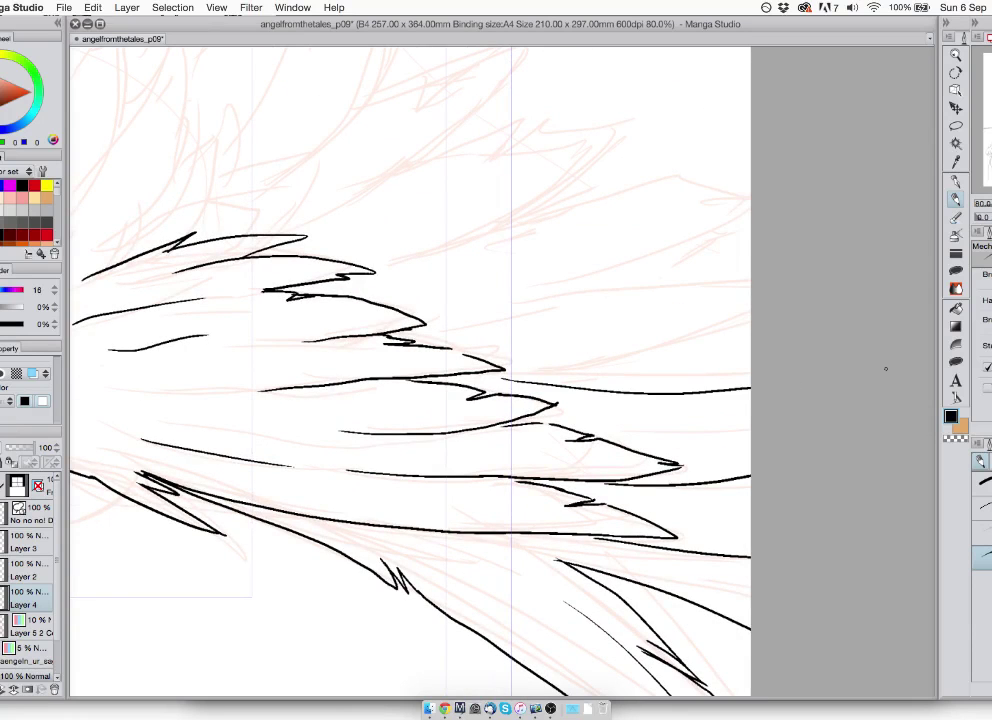
{"action": "left_click_drag", "start_coordinate": [506, 379], "coordinate": [751, 338]}
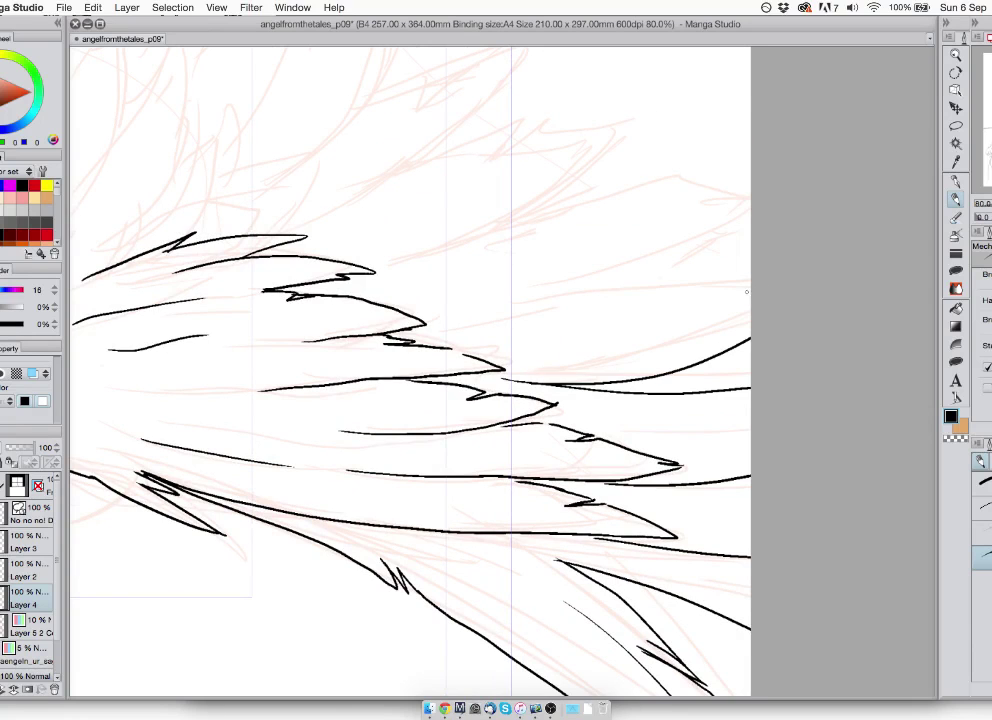
{"action": "mouse_move", "coordinate": [746, 291]}
{"action": "left_mouse_down"}
{"action": "mouse_move", "coordinate": [668, 317]}
{"action": "mouse_move", "coordinate": [698, 293]}
{"action": "mouse_move", "coordinate": [658, 316]}
{"action": "mouse_move", "coordinate": [485, 323]}
{"action": "mouse_move", "coordinate": [758, 193]}
{"action": "left_mouse_up"}
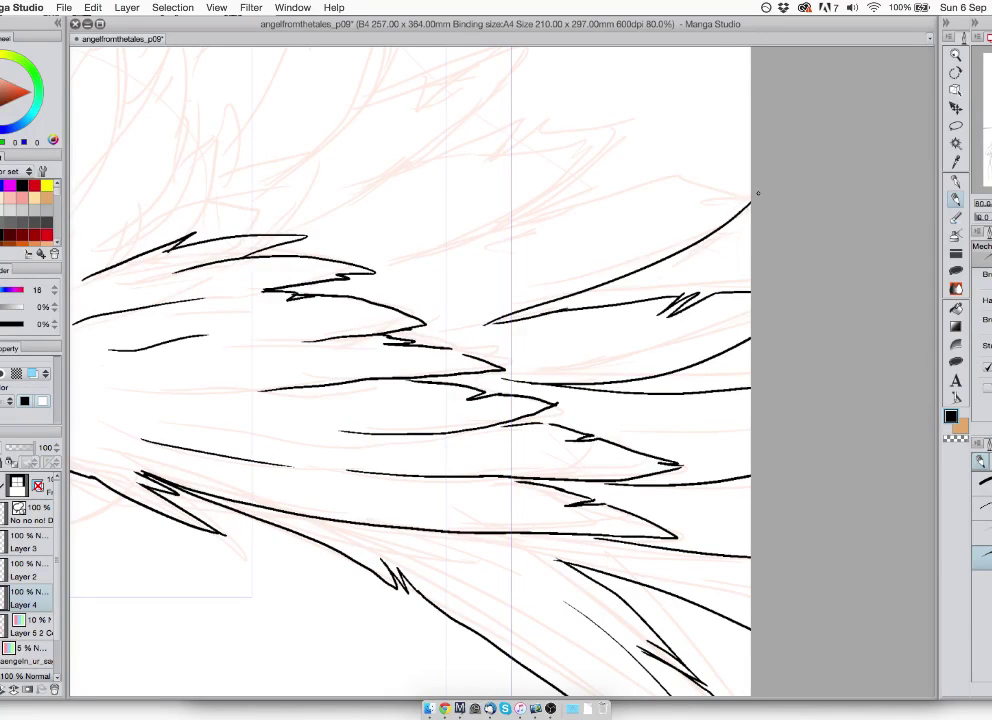
- Ink the upper-right outer feathers with pointed tips and notched upper edges, following the sketch
{"action": "left_click_drag", "start_coordinate": [702, 217], "coordinate": [735, 295]}
{"action": "mouse_move", "coordinate": [790, 268]}
{"action": "left_mouse_down"}
{"action": "mouse_move", "coordinate": [690, 268]}
{"action": "mouse_move", "coordinate": [648, 289]}
{"action": "mouse_move", "coordinate": [623, 275]}
{"action": "mouse_move", "coordinate": [629, 286]}
{"action": "mouse_move", "coordinate": [576, 290]}
{"action": "mouse_move", "coordinate": [483, 323]}
{"action": "left_mouse_up"}
{"action": "mouse_move", "coordinate": [415, 344]}
{"action": "left_mouse_down"}
{"action": "mouse_move", "coordinate": [457, 332]}
{"action": "mouse_move", "coordinate": [656, 203]}
{"action": "mouse_move", "coordinate": [524, 236]}
{"action": "mouse_move", "coordinate": [625, 303]}
{"action": "mouse_move", "coordinate": [551, 310]}
{"action": "mouse_move", "coordinate": [536, 333]}
{"action": "mouse_move", "coordinate": [498, 334]}
{"action": "mouse_move", "coordinate": [434, 371]}
{"action": "left_mouse_up"}
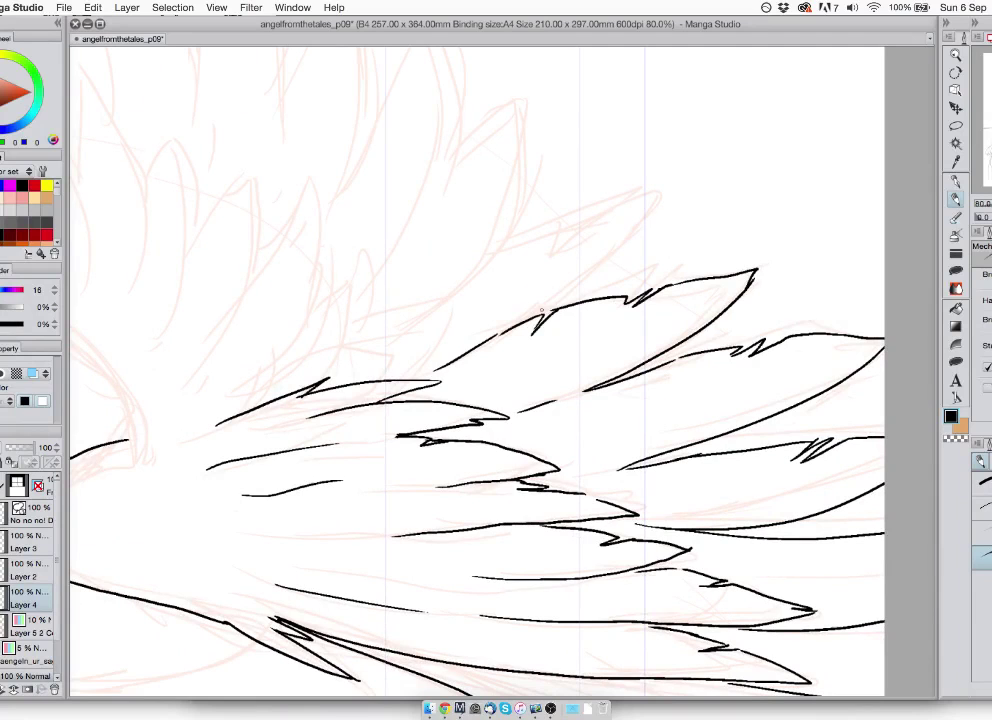
{"action": "mouse_move", "coordinate": [490, 335]}
{"action": "left_mouse_down"}
{"action": "mouse_move", "coordinate": [532, 313]}
{"action": "mouse_move", "coordinate": [656, 197]}
{"action": "mouse_move", "coordinate": [505, 255]}
{"action": "mouse_move", "coordinate": [472, 280]}
{"action": "mouse_move", "coordinate": [516, 464]}
{"action": "left_mouse_up"}
{"action": "mouse_move", "coordinate": [441, 492]}
{"action": "left_mouse_down"}
{"action": "mouse_move", "coordinate": [553, 376]}
{"action": "mouse_move", "coordinate": [567, 252]}
{"action": "mouse_move", "coordinate": [520, 296]}
{"action": "left_mouse_up"}
{"action": "left_click_drag", "start_coordinate": [372, 446], "coordinate": [565, 372]}
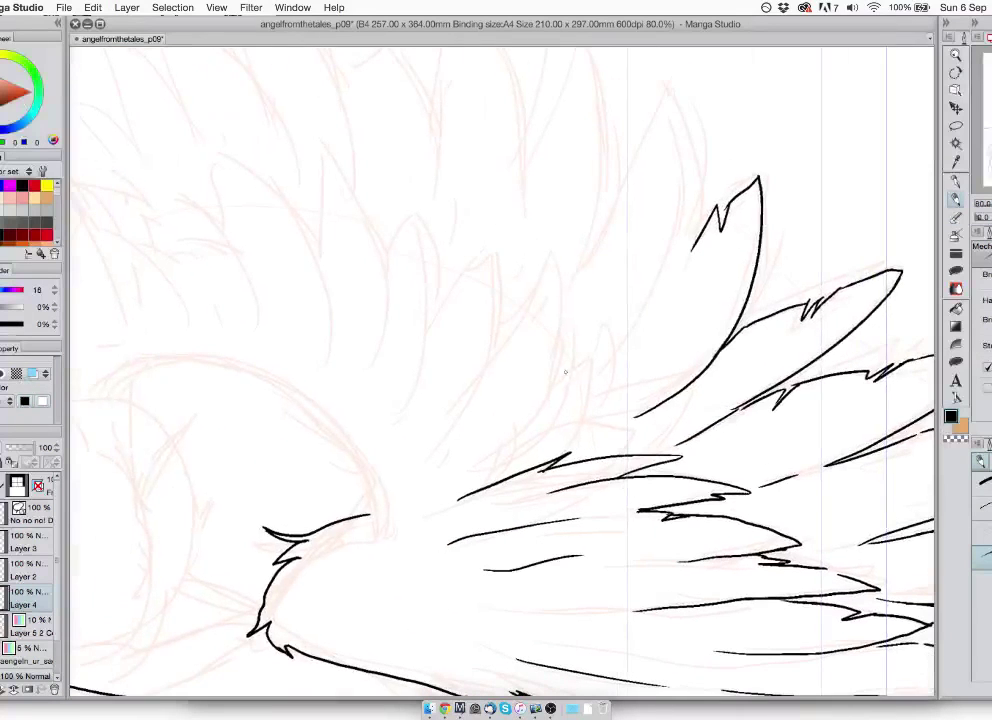
- Ink the inner row's short feathers curving upward from the middle row, with small notches between the tips
{"action": "mouse_move", "coordinate": [625, 455]}
{"action": "left_mouse_down"}
{"action": "mouse_move", "coordinate": [617, 427]}
{"action": "mouse_move", "coordinate": [531, 441]}
{"action": "mouse_move", "coordinate": [438, 493]}
{"action": "left_mouse_up"}
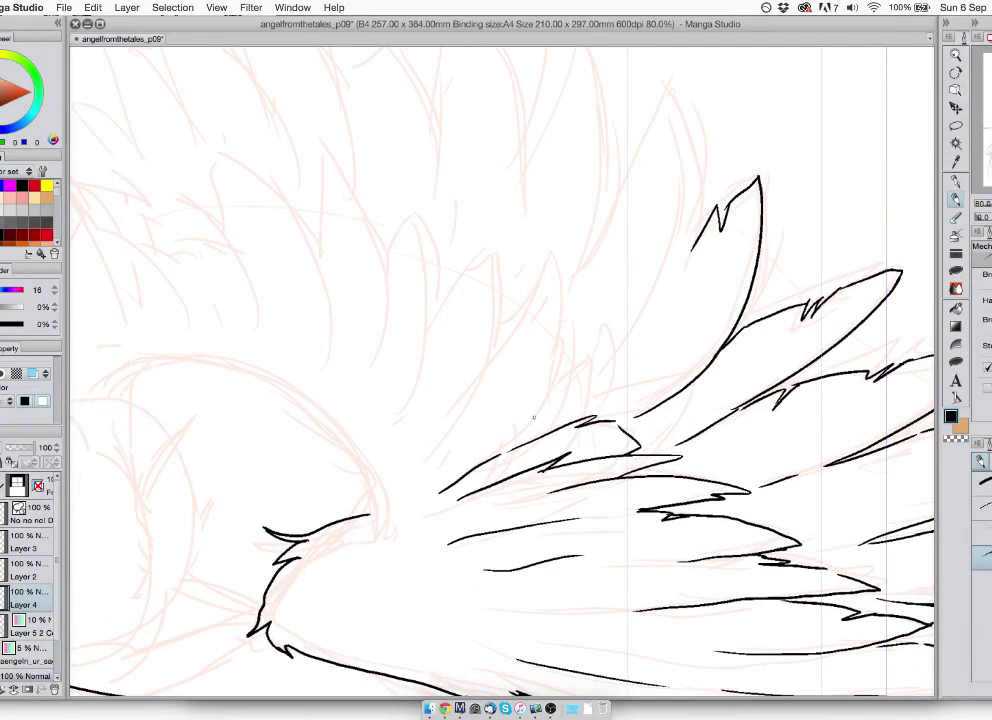
{"action": "mouse_move", "coordinate": [581, 420]}
{"action": "left_mouse_down"}
{"action": "mouse_move", "coordinate": [606, 331]}
{"action": "mouse_move", "coordinate": [559, 376]}
{"action": "left_mouse_up"}
{"action": "mouse_move", "coordinate": [516, 432]}
{"action": "left_mouse_down"}
{"action": "mouse_move", "coordinate": [560, 373]}
{"action": "mouse_move", "coordinate": [548, 269]}
{"action": "mouse_move", "coordinate": [532, 332]}
{"action": "mouse_move", "coordinate": [446, 438]}
{"action": "left_mouse_up"}
{"action": "mouse_move", "coordinate": [498, 352]}
{"action": "left_mouse_down"}
{"action": "mouse_move", "coordinate": [467, 268]}
{"action": "mouse_move", "coordinate": [432, 325]}
{"action": "mouse_move", "coordinate": [407, 222]}
{"action": "left_mouse_up"}
{"action": "mouse_move", "coordinate": [407, 222]}
{"action": "left_mouse_down"}
{"action": "mouse_move", "coordinate": [388, 268]}
{"action": "mouse_move", "coordinate": [380, 346]}
{"action": "left_mouse_up"}
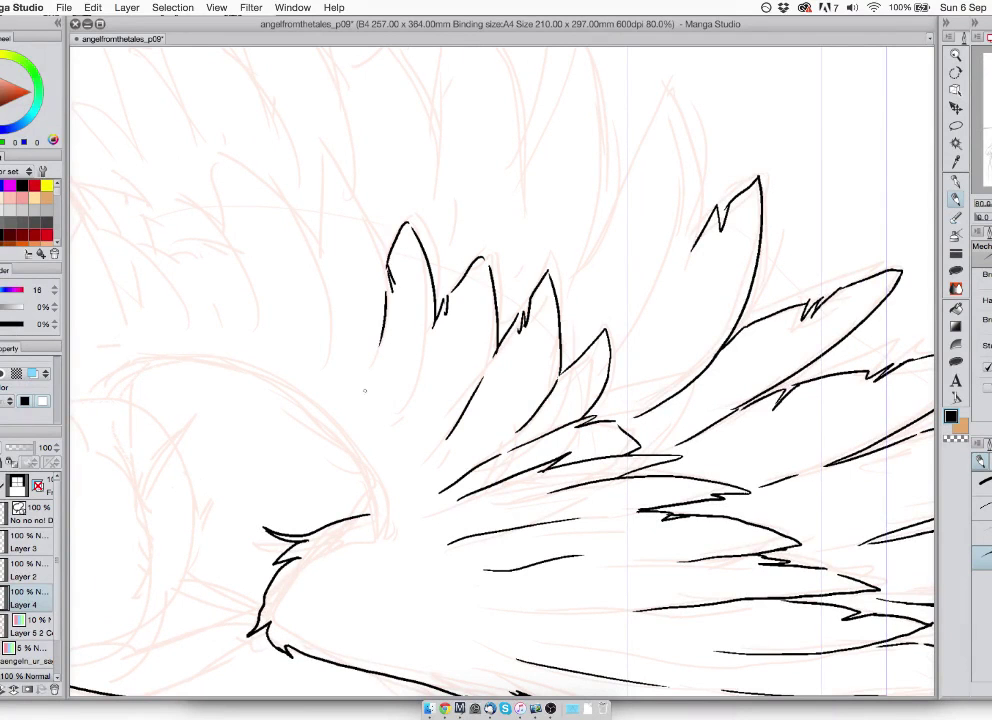
- Continue the inner feather row leftward to the wing's end, finishing with small pointed tufts
{"action": "left_click_drag", "start_coordinate": [508, 332], "coordinate": [609, 355]}
{"action": "mouse_move", "coordinate": [480, 290]}
{"action": "left_mouse_down"}
{"action": "mouse_move", "coordinate": [598, 393]}
{"action": "mouse_move", "coordinate": [589, 345]}
{"action": "mouse_move", "coordinate": [539, 291]}
{"action": "left_mouse_up"}
{"action": "mouse_move", "coordinate": [539, 291]}
{"action": "left_mouse_down"}
{"action": "mouse_move", "coordinate": [549, 357]}
{"action": "mouse_move", "coordinate": [533, 378]}
{"action": "mouse_move", "coordinate": [552, 462]}
{"action": "left_mouse_up"}
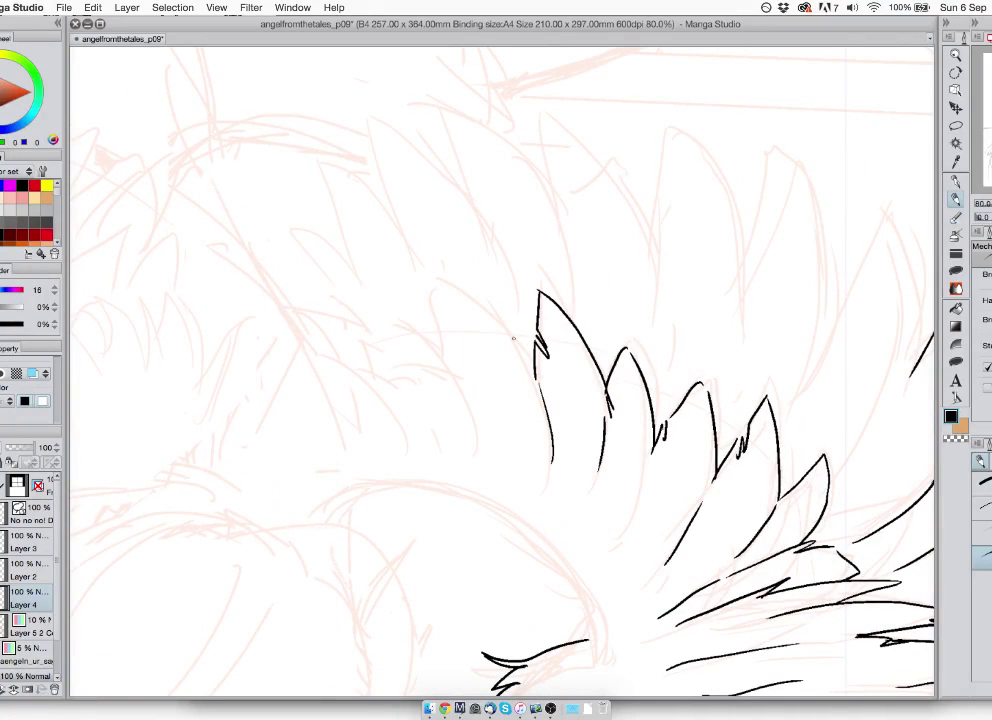
{"action": "mouse_move", "coordinate": [530, 365]}
{"action": "left_mouse_down"}
{"action": "mouse_move", "coordinate": [470, 295]}
{"action": "mouse_move", "coordinate": [445, 350]}
{"action": "mouse_move", "coordinate": [457, 359]}
{"action": "mouse_move", "coordinate": [380, 370]}
{"action": "mouse_move", "coordinate": [394, 388]}
{"action": "left_mouse_up"}
{"action": "mouse_move", "coordinate": [286, 344]}
{"action": "left_mouse_down"}
{"action": "mouse_move", "coordinate": [346, 389]}
{"action": "mouse_move", "coordinate": [336, 399]}
{"action": "left_mouse_up"}
{"action": "mouse_move", "coordinate": [274, 390]}
{"action": "left_mouse_down"}
{"action": "mouse_move", "coordinate": [338, 394]}
{"action": "mouse_move", "coordinate": [262, 425]}
{"action": "left_mouse_up"}
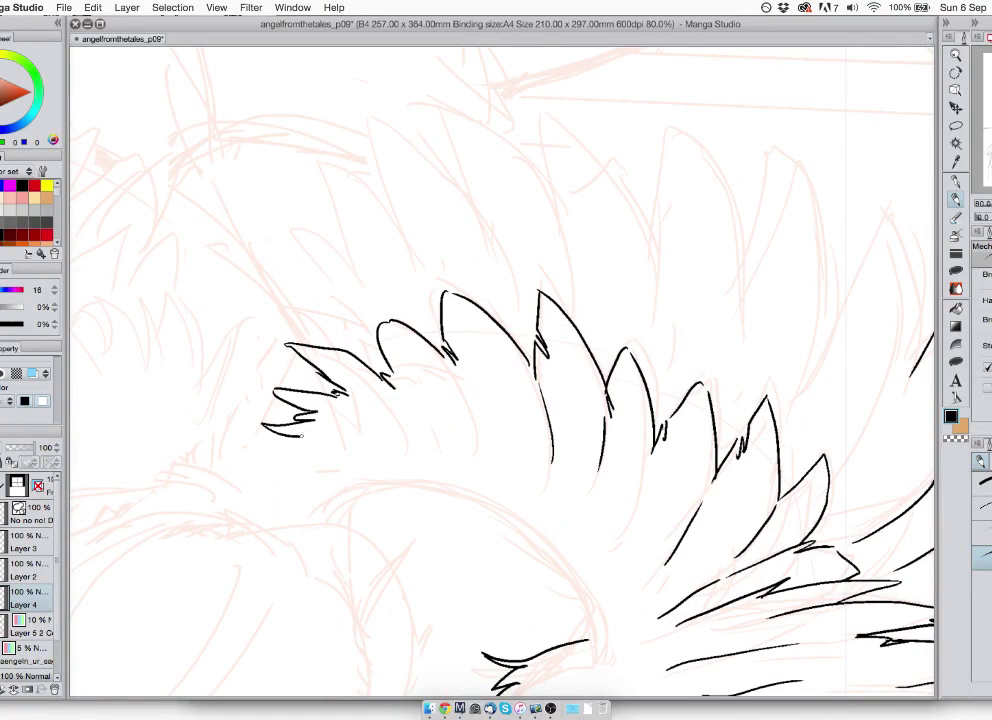
{"action": "left_click_drag", "start_coordinate": [322, 437], "coordinate": [295, 463]}
- Ink the outer row's feathers at the wing's left end, growing from small split tips to a tall pointed feather
{"action": "scroll", "coordinate": [328, 374], "scroll_direction": "up", "scroll_amount": 3}
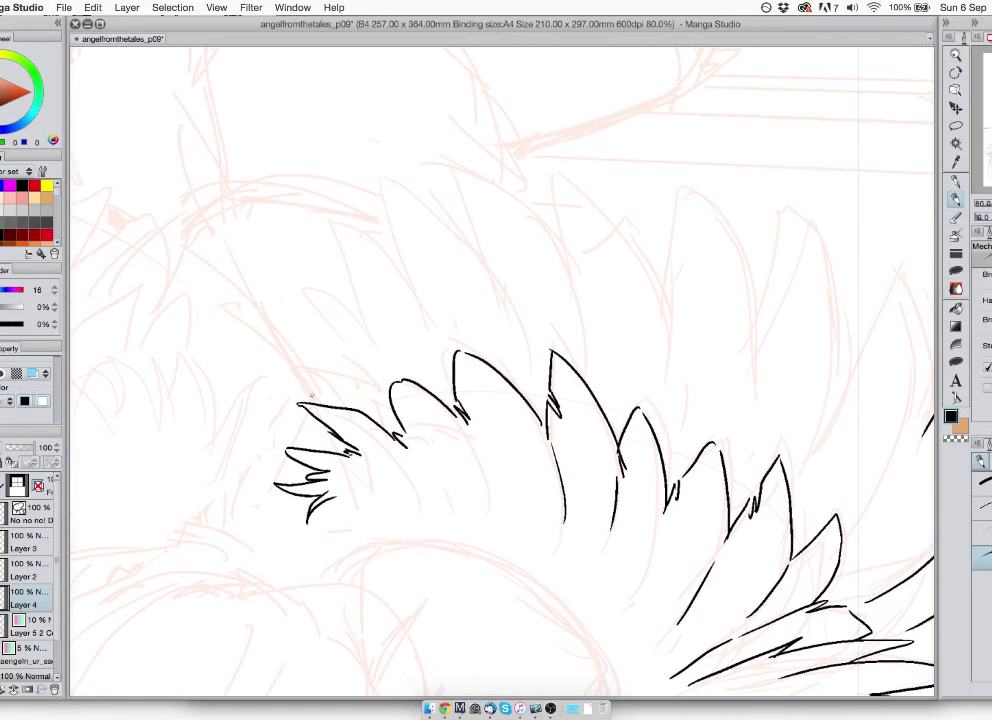
{"action": "mouse_move", "coordinate": [284, 330]}
{"action": "left_mouse_down"}
{"action": "mouse_move", "coordinate": [340, 392]}
{"action": "mouse_move", "coordinate": [330, 385]}
{"action": "mouse_move", "coordinate": [366, 388]}
{"action": "left_mouse_up"}
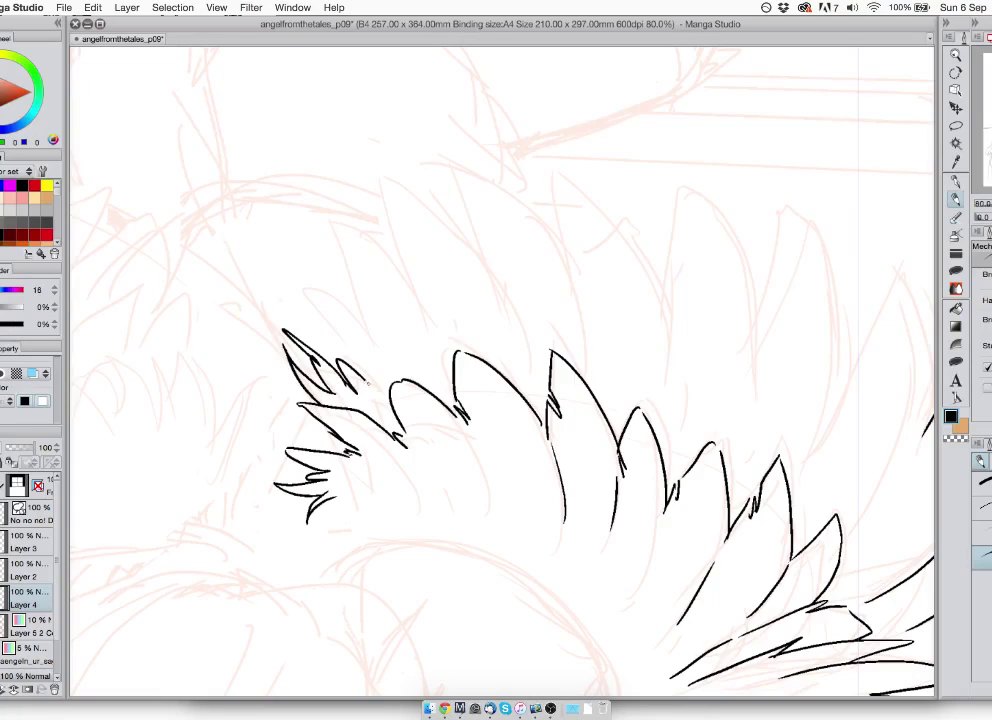
{"action": "mouse_move", "coordinate": [299, 288]}
{"action": "left_mouse_down"}
{"action": "mouse_move", "coordinate": [380, 342]}
{"action": "mouse_move", "coordinate": [350, 356]}
{"action": "left_mouse_up"}
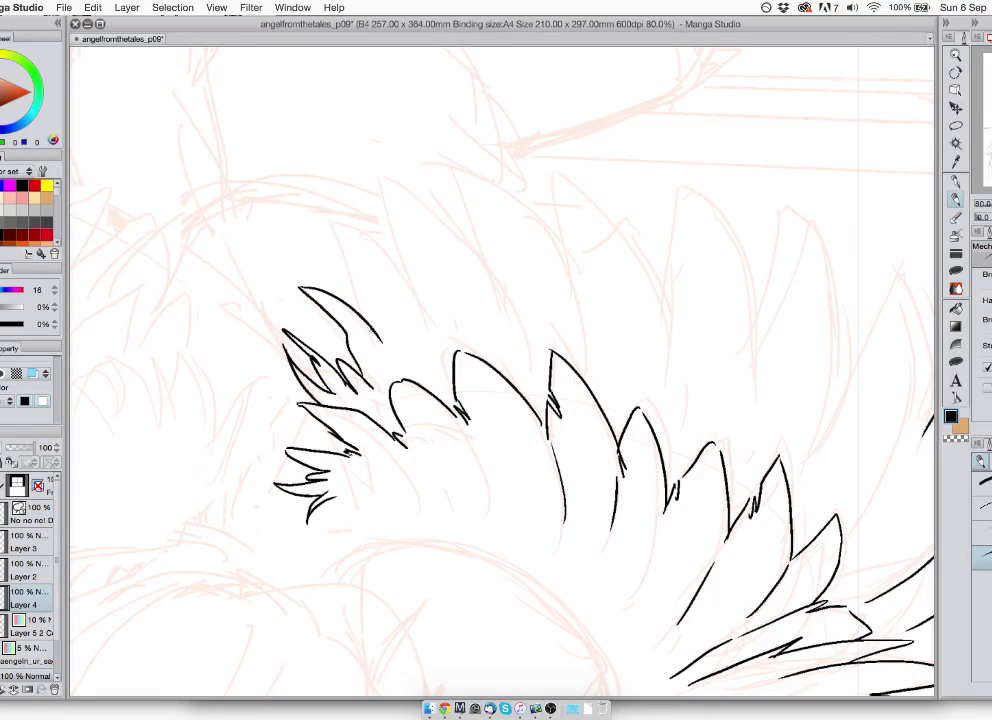
{"action": "left_click_drag", "start_coordinate": [348, 258], "coordinate": [372, 334]}
{"action": "left_click_drag", "start_coordinate": [333, 224], "coordinate": [418, 310]}
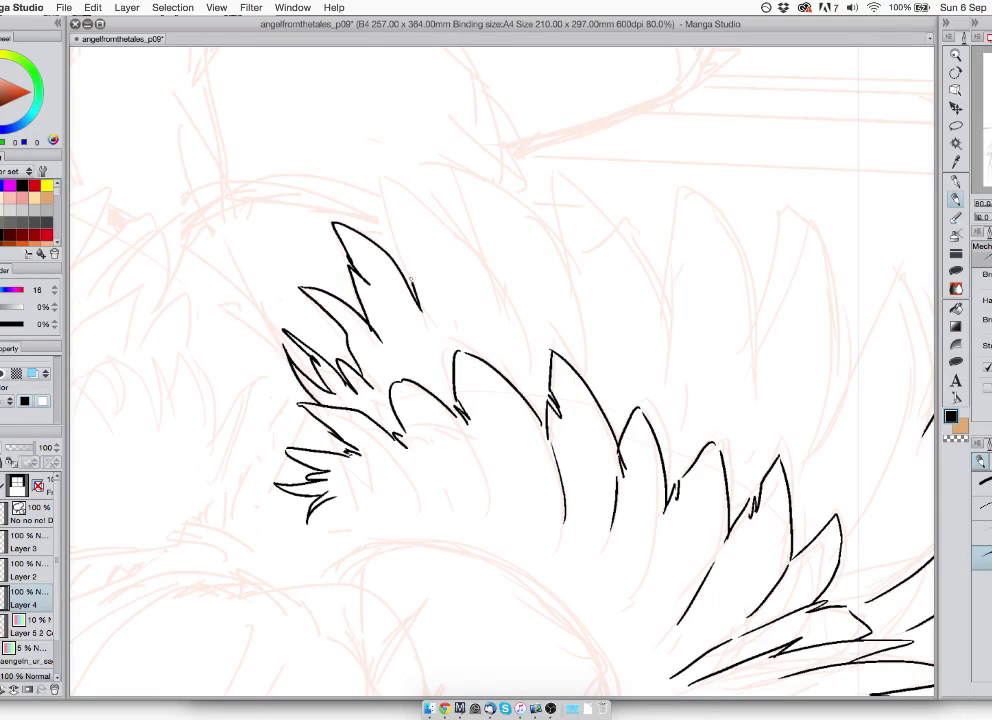
{"action": "mouse_move", "coordinate": [380, 179]}
{"action": "left_mouse_down"}
{"action": "mouse_move", "coordinate": [420, 308]}
{"action": "mouse_move", "coordinate": [497, 318]}
{"action": "left_mouse_up"}
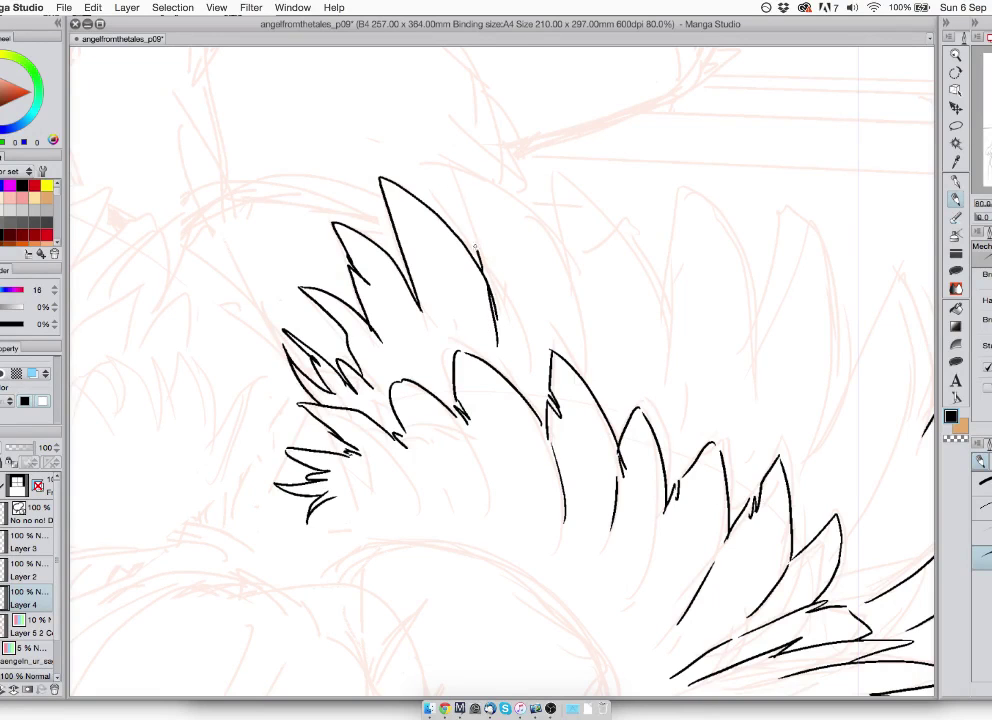
- Ink the remaining tall outer feathers across the wing's top until they meet the upper-right feathers
{"action": "mouse_move", "coordinate": [476, 248]}
{"action": "left_mouse_down"}
{"action": "mouse_move", "coordinate": [462, 165]}
{"action": "mouse_move", "coordinate": [552, 268]}
{"action": "mouse_move", "coordinate": [572, 345]}
{"action": "left_mouse_up"}
{"action": "mouse_move", "coordinate": [556, 270]}
{"action": "left_mouse_down"}
{"action": "mouse_move", "coordinate": [545, 163]}
{"action": "mouse_move", "coordinate": [622, 220]}
{"action": "mouse_move", "coordinate": [645, 275]}
{"action": "mouse_move", "coordinate": [648, 380]}
{"action": "mouse_move", "coordinate": [476, 381]}
{"action": "left_mouse_up"}
{"action": "mouse_move", "coordinate": [512, 338]}
{"action": "left_mouse_down"}
{"action": "mouse_move", "coordinate": [531, 197]}
{"action": "mouse_move", "coordinate": [600, 290]}
{"action": "mouse_move", "coordinate": [570, 430]}
{"action": "mouse_move", "coordinate": [626, 296]}
{"action": "mouse_move", "coordinate": [647, 205]}
{"action": "mouse_move", "coordinate": [647, 238]}
{"action": "mouse_move", "coordinate": [689, 315]}
{"action": "mouse_move", "coordinate": [636, 453]}
{"action": "left_mouse_up"}
{"action": "left_click_drag", "start_coordinate": [700, 440], "coordinate": [555, 396]}
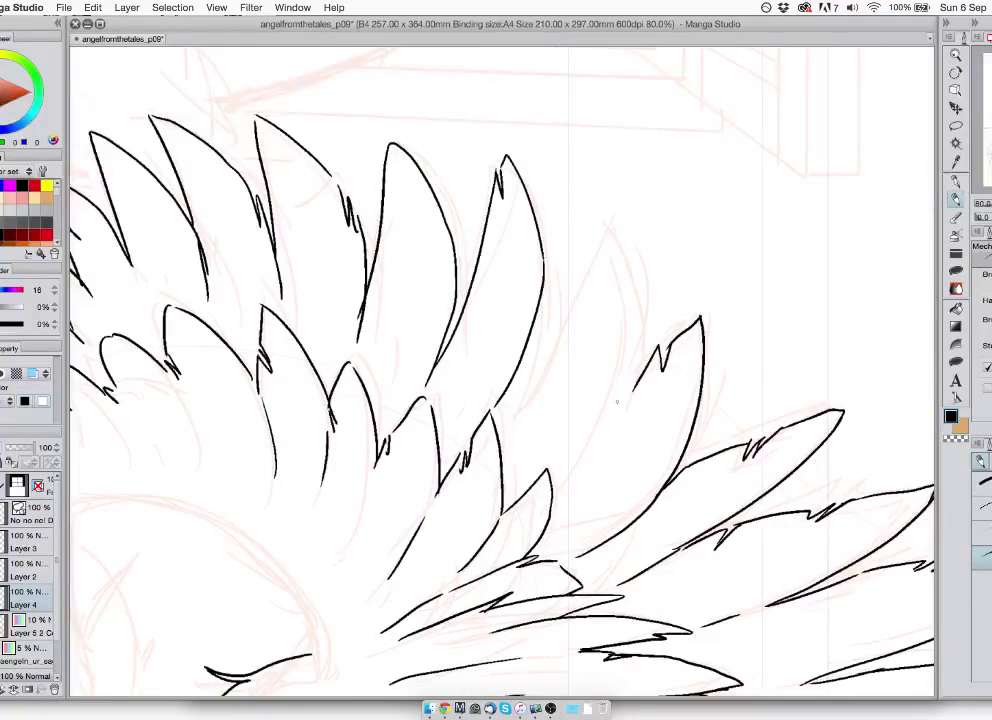
{"action": "mouse_move", "coordinate": [634, 389]}
{"action": "left_mouse_down"}
{"action": "mouse_move", "coordinate": [562, 478]}
{"action": "mouse_move", "coordinate": [647, 285]}
{"action": "mouse_move", "coordinate": [621, 212]}
{"action": "left_mouse_up"}
- Add short detail lines among the wing feathers and ink the rounded upper contour of the wing's shoulder
{"action": "mouse_move", "coordinate": [610, 199]}
{"action": "left_mouse_down"}
{"action": "mouse_move", "coordinate": [604, 239]}
{"action": "mouse_move", "coordinate": [604, 199]}
{"action": "mouse_move", "coordinate": [565, 302]}
{"action": "mouse_move", "coordinate": [504, 405]}
{"action": "mouse_move", "coordinate": [415, 217]}
{"action": "mouse_move", "coordinate": [492, 80]}
{"action": "left_mouse_up"}
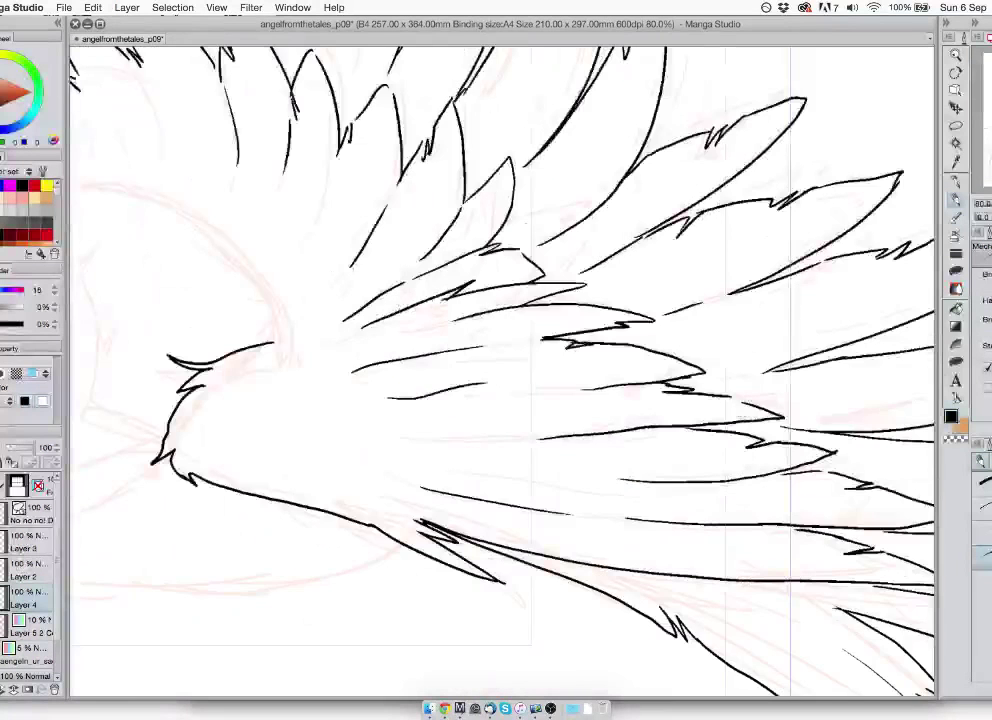
{"action": "mouse_move", "coordinate": [707, 391]}
{"action": "left_mouse_down"}
{"action": "mouse_move", "coordinate": [677, 368]}
{"action": "mouse_move", "coordinate": [692, 355]}
{"action": "left_mouse_up"}
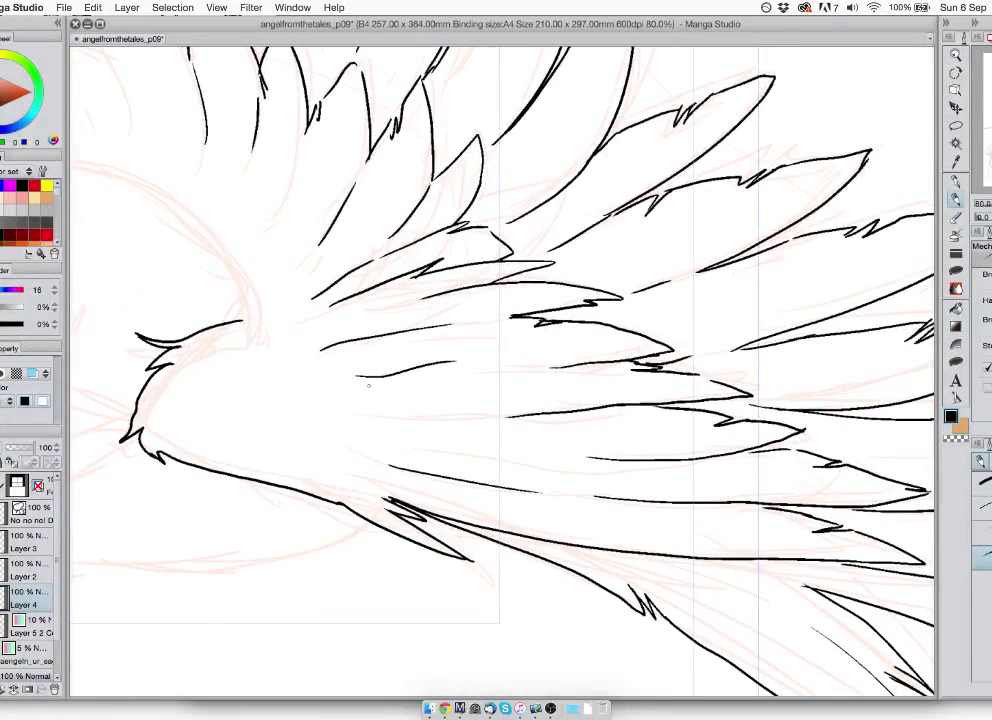
{"action": "scroll", "coordinate": [333, 414], "scroll_direction": "left", "scroll_amount": 10}
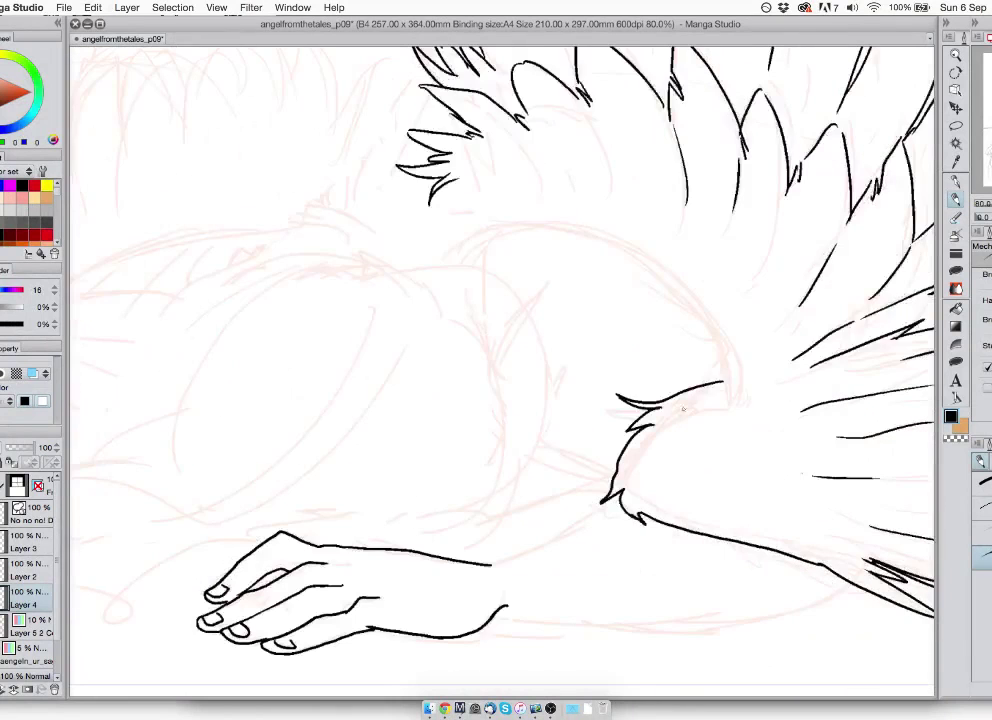
{"action": "mouse_move", "coordinate": [696, 380]}
{"action": "left_mouse_down"}
{"action": "mouse_move", "coordinate": [670, 295]}
{"action": "mouse_move", "coordinate": [592, 248]}
{"action": "mouse_move", "coordinate": [481, 235]}
{"action": "left_mouse_up"}
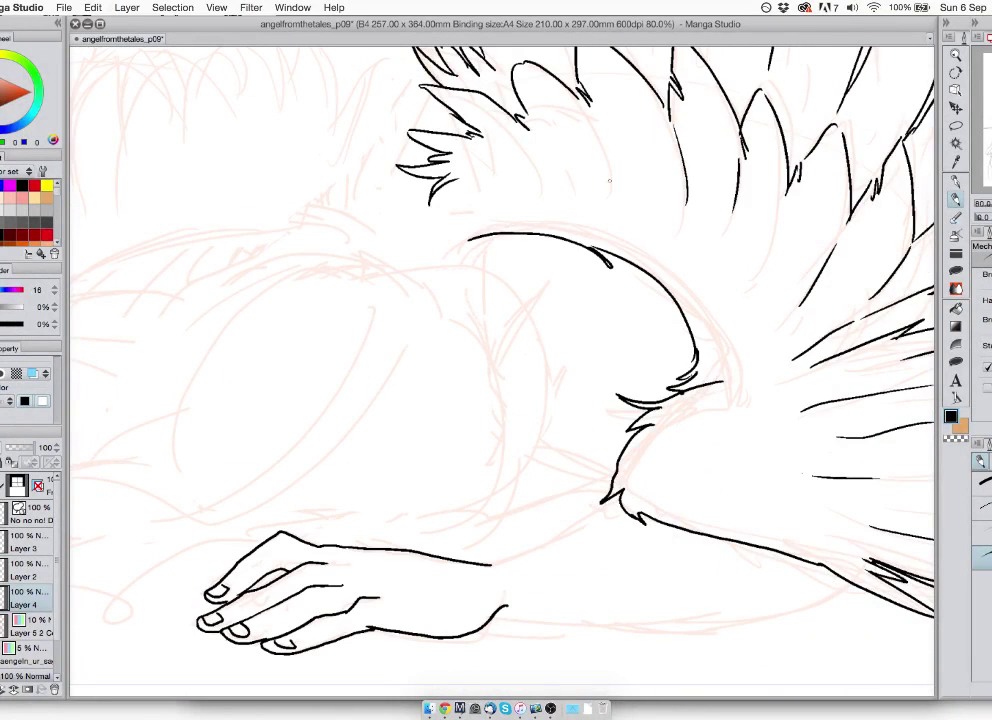
- Add short curved detail lines inside the wing beneath the inner row of pointed feather tufts
{"action": "left_click_drag", "start_coordinate": [623, 173], "coordinate": [594, 141]}
{"action": "mouse_move", "coordinate": [573, 156]}
{"action": "left_mouse_down"}
{"action": "mouse_move", "coordinate": [506, 134]}
{"action": "mouse_move", "coordinate": [505, 148]}
{"action": "left_mouse_up"}
{"action": "left_click_drag", "start_coordinate": [503, 158], "coordinate": [480, 160]}
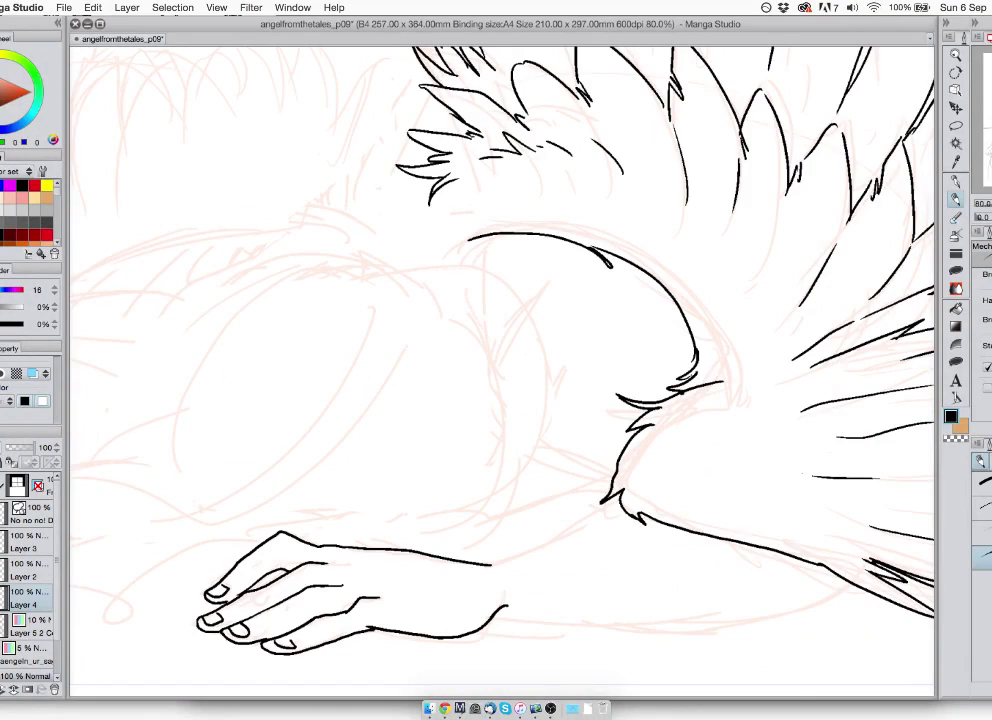
- Erase the loose feather lines and the leftover speck in the blank middle of the wing, beside the shoulder
{"action": "left_click_drag", "start_coordinate": [462, 258], "coordinate": [329, 526]}
{"action": "scroll", "coordinate": [329, 526], "scroll_direction": "down", "scroll_amount": 6}
{"action": "scroll", "coordinate": [329, 526], "scroll_direction": "right", "scroll_amount": 5}
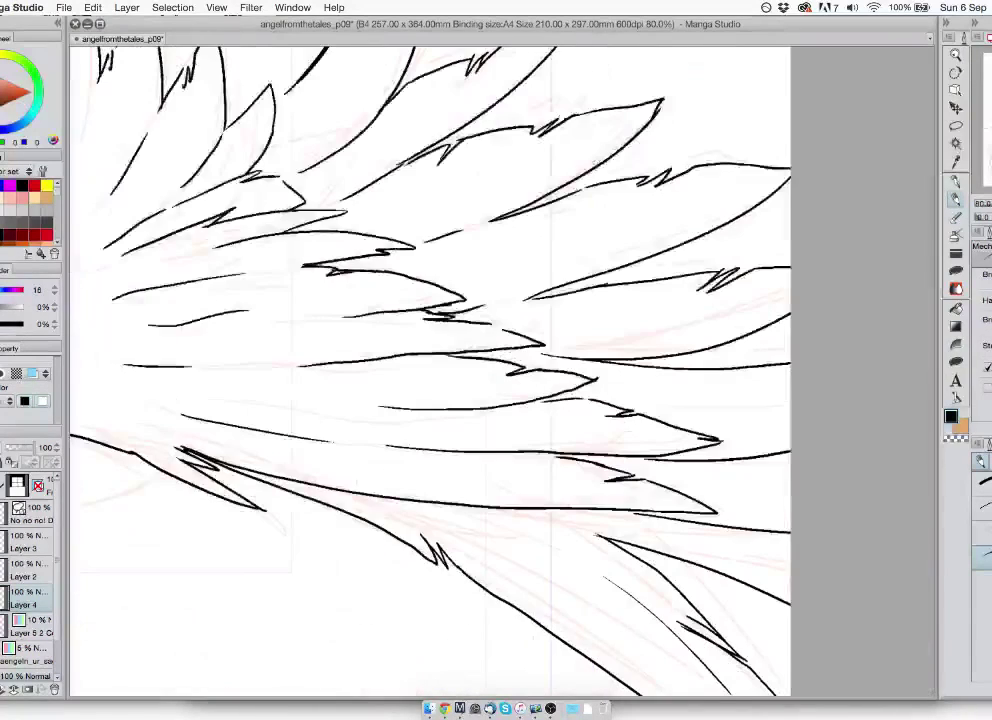
{"action": "scroll", "coordinate": [430, 370], "scroll_direction": "down", "scroll_amount": 3}
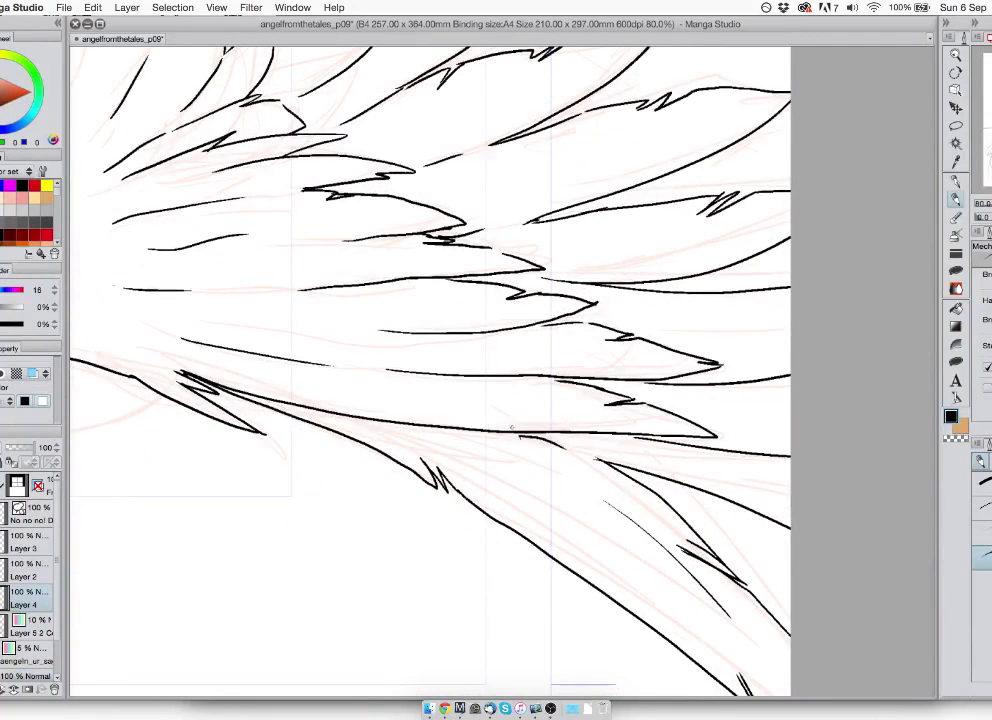
{"action": "scroll", "coordinate": [512, 428], "scroll_direction": "left", "scroll_amount": 8}
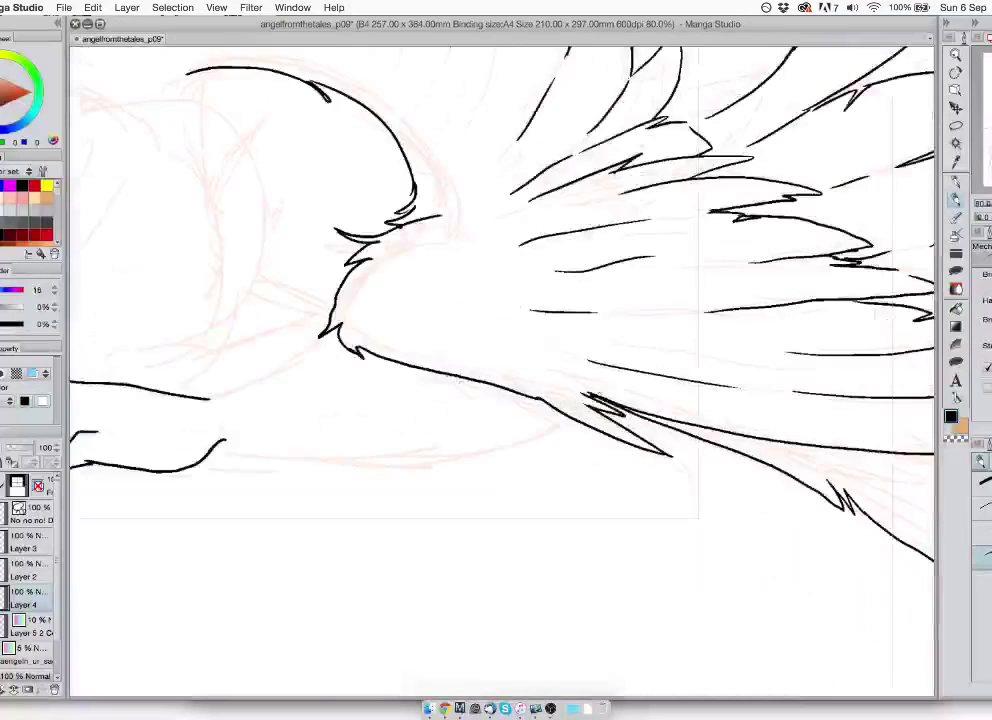
{"action": "key", "text": "e"}
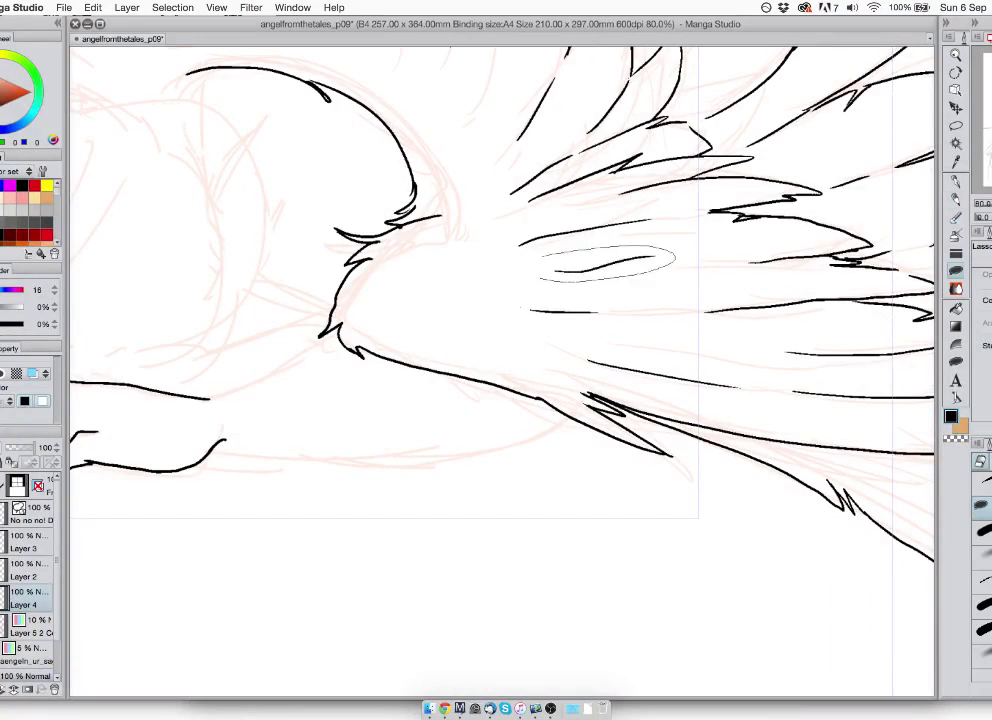
{"action": "left_click_drag", "start_coordinate": [519, 245], "coordinate": [606, 226]}
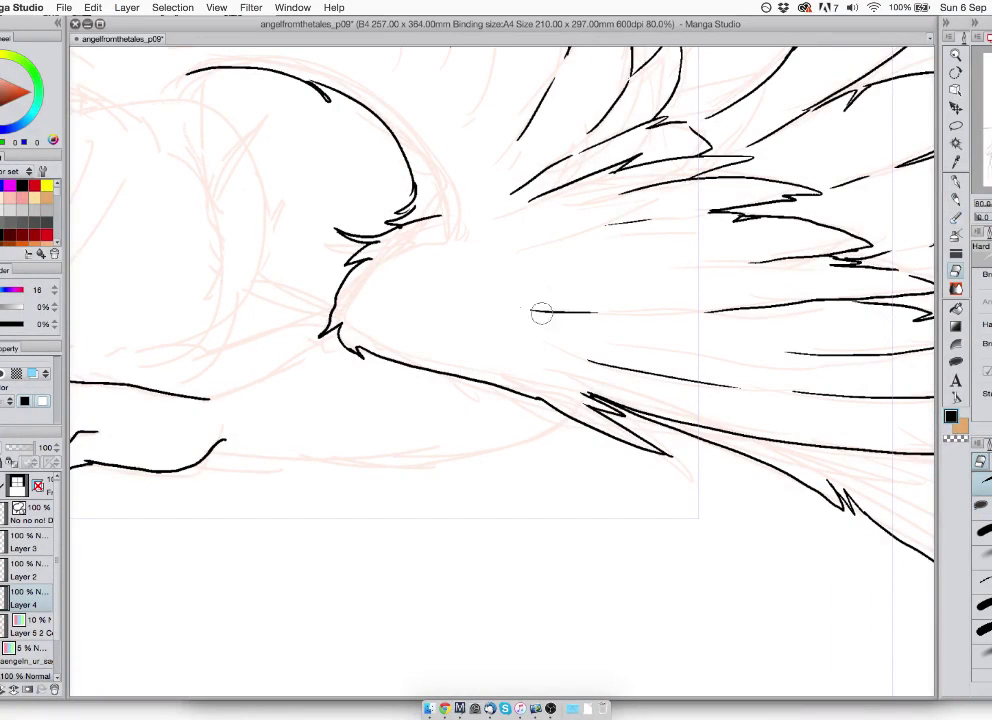
{"action": "left_click_drag", "start_coordinate": [542, 314], "coordinate": [604, 314]}
{"action": "left_click_drag", "start_coordinate": [629, 221], "coordinate": [642, 220]}
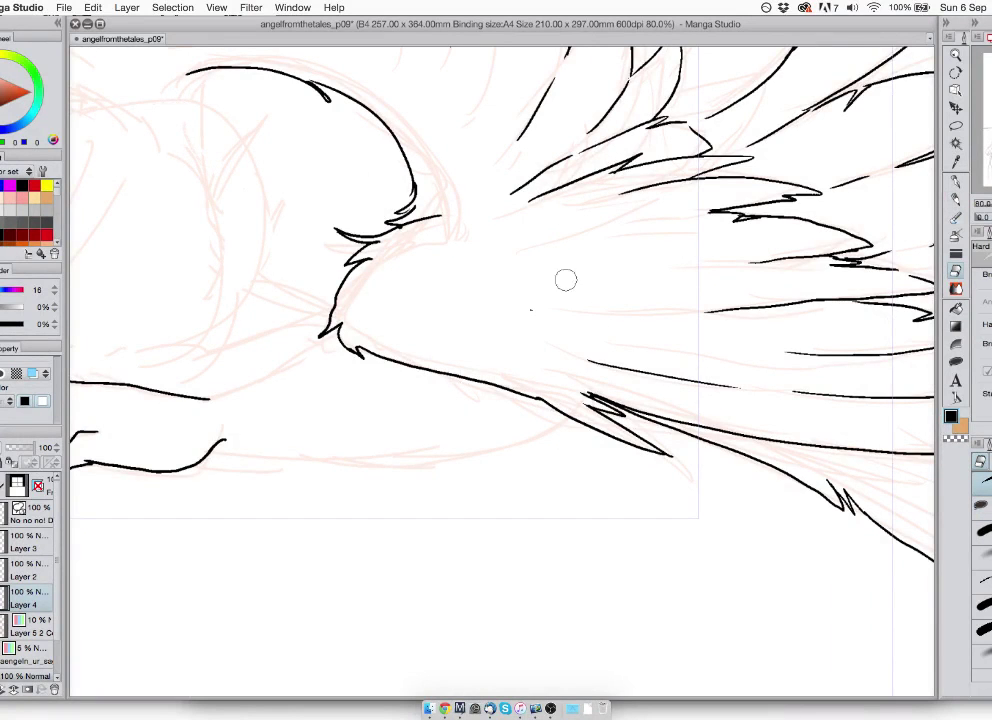
{"action": "key", "text": "h"}
{"action": "key", "text": "p"}
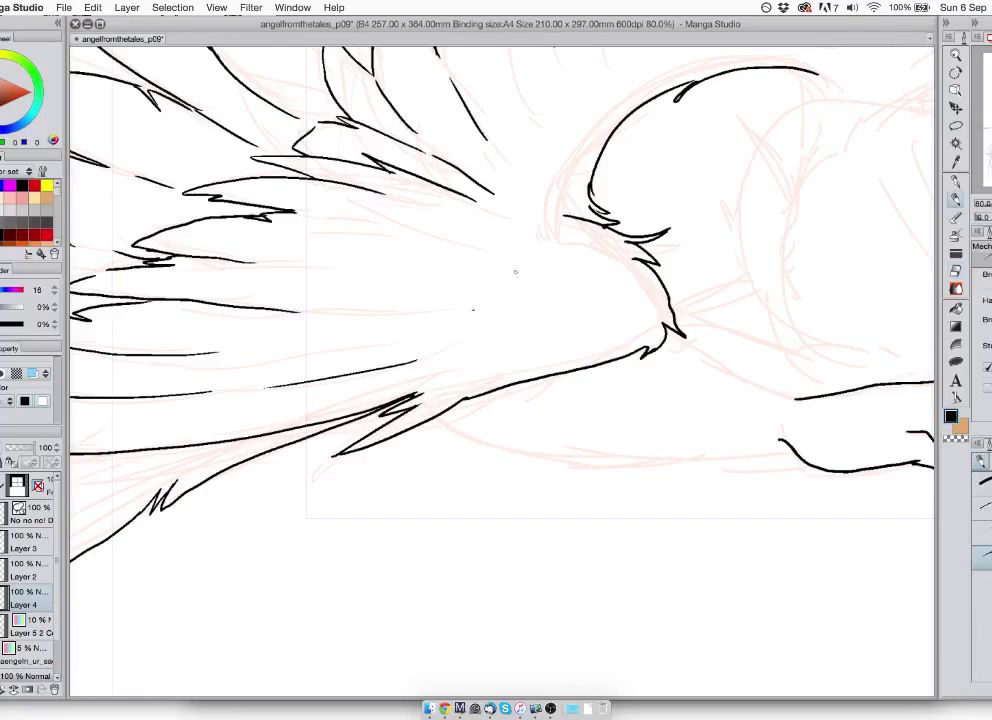
{"action": "key", "text": "e"}
{"action": "left_click_drag", "start_coordinate": [480, 305], "coordinate": [466, 317]}
{"action": "left_click_drag", "start_coordinate": [445, 268], "coordinate": [459, 282]}
{"action": "left_click_drag", "start_coordinate": [391, 172], "coordinate": [452, 320]}
{"action": "mouse_move", "coordinate": [382, 290]}
{"action": "left_mouse_down"}
{"action": "mouse_move", "coordinate": [369, 302]}
{"action": "mouse_move", "coordinate": [345, 300]}
{"action": "left_mouse_up"}
- Ink clusters of short ragged feather strokes along the wing's inner area, following the curve around the shoulder
{"action": "key", "text": "p"}
{"action": "scroll", "coordinate": [588, 363], "scroll_direction": "right", "scroll_amount": 5}
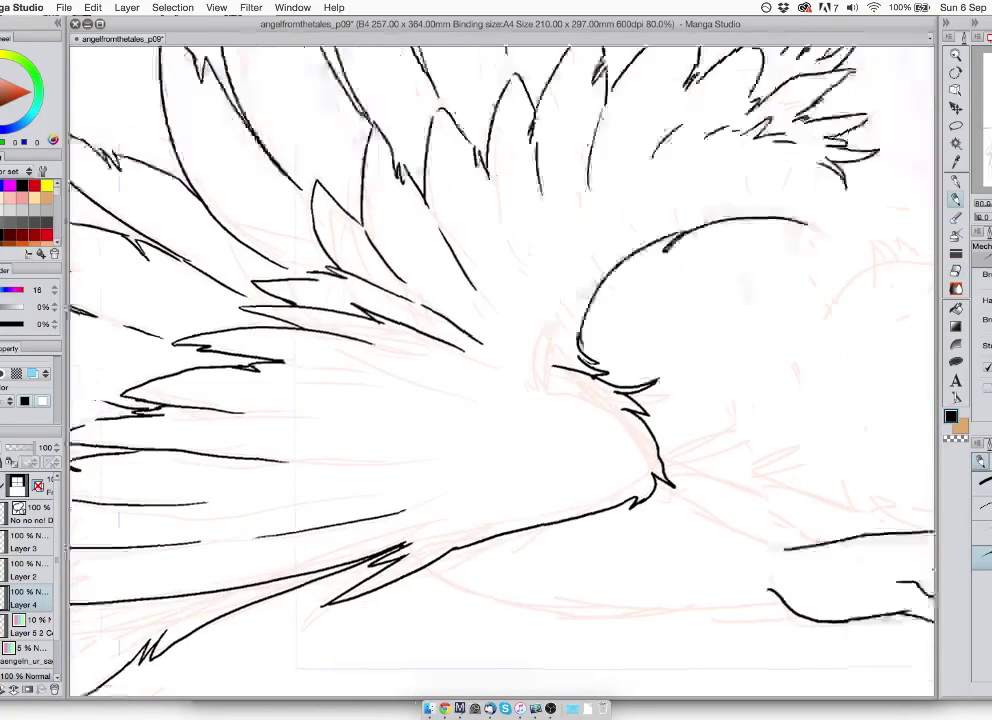
{"action": "left_click_drag", "start_coordinate": [317, 280], "coordinate": [311, 266]}
{"action": "left_click_drag", "start_coordinate": [313, 270], "coordinate": [358, 239]}
{"action": "mouse_move", "coordinate": [360, 247]}
{"action": "left_mouse_down"}
{"action": "mouse_move", "coordinate": [384, 213]}
{"action": "mouse_move", "coordinate": [420, 213]}
{"action": "mouse_move", "coordinate": [438, 182]}
{"action": "left_mouse_up"}
{"action": "left_click_drag", "start_coordinate": [438, 200], "coordinate": [464, 177]}
{"action": "left_click_drag", "start_coordinate": [466, 175], "coordinate": [472, 174]}
{"action": "left_click_drag", "start_coordinate": [334, 252], "coordinate": [295, 306]}
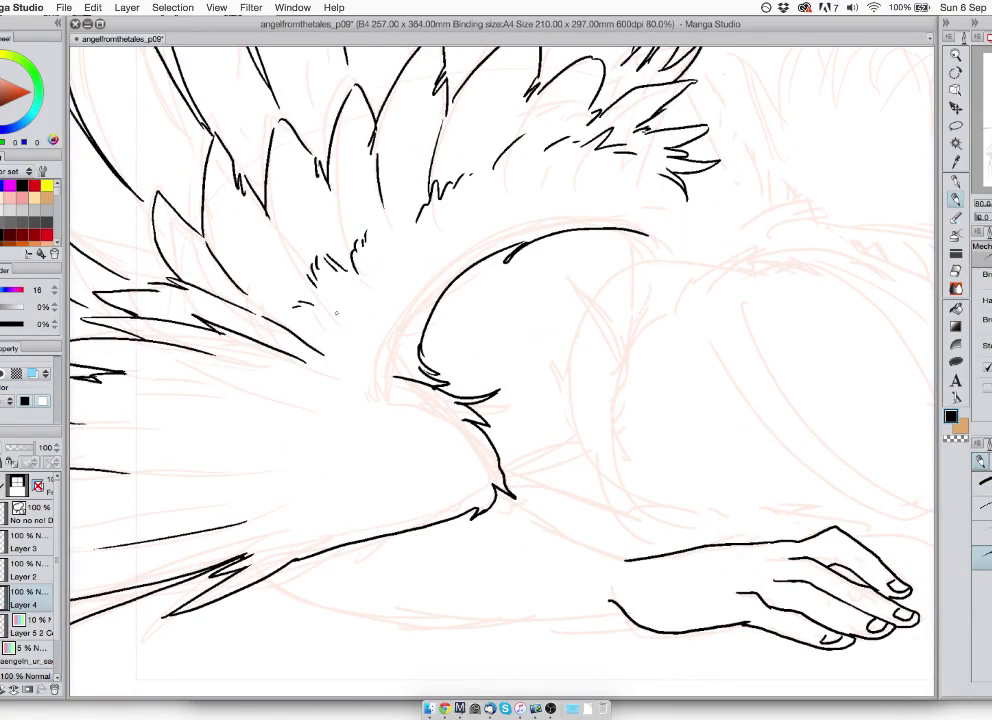
- Add short feather dashes beside the shoulder's base and above the wing's lower feathers
{"action": "left_click_drag", "start_coordinate": [342, 364], "coordinate": [356, 369]}
{"action": "left_click_drag", "start_coordinate": [358, 370], "coordinate": [371, 376]}
{"action": "left_click_drag", "start_coordinate": [251, 510], "coordinate": [215, 503]}
{"action": "left_click_drag", "start_coordinate": [188, 398], "coordinate": [205, 403]}
- Try to ink the forearm's lower contour between the wing's lower edge and the wrist
{"action": "left_click_drag", "start_coordinate": [480, 410], "coordinate": [231, 328]}
{"action": "left_click_drag", "start_coordinate": [386, 477], "coordinate": [247, 424]}
{"action": "left_click_drag", "start_coordinate": [208, 484], "coordinate": [372, 422]}
{"action": "mouse_move", "coordinate": [181, 436]}
{"action": "left_mouse_down"}
{"action": "mouse_move", "coordinate": [370, 476]}
{"action": "mouse_move", "coordinate": [568, 488]}
{"action": "left_mouse_up"}
{"action": "key", "text": "super+z"}
{"action": "key", "text": "super+z"}
{"action": "mouse_move", "coordinate": [520, 455]}
{"action": "left_mouse_down"}
{"action": "mouse_move", "coordinate": [486, 464]}
{"action": "mouse_move", "coordinate": [172, 440]}
{"action": "left_mouse_up"}
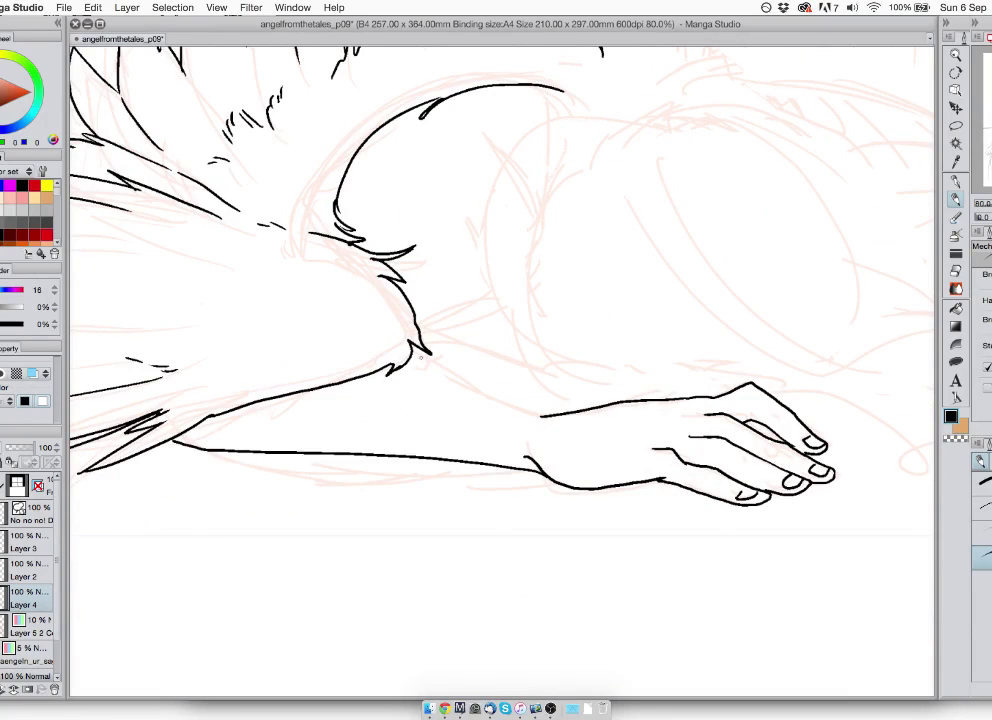
{"action": "key", "text": "super+z"}
- Ink the forearm's upper and lower contours between the wing and the wrist, cleaning up the uneven parts of the lower line
{"action": "left_click_drag", "start_coordinate": [421, 356], "coordinate": [571, 411]}
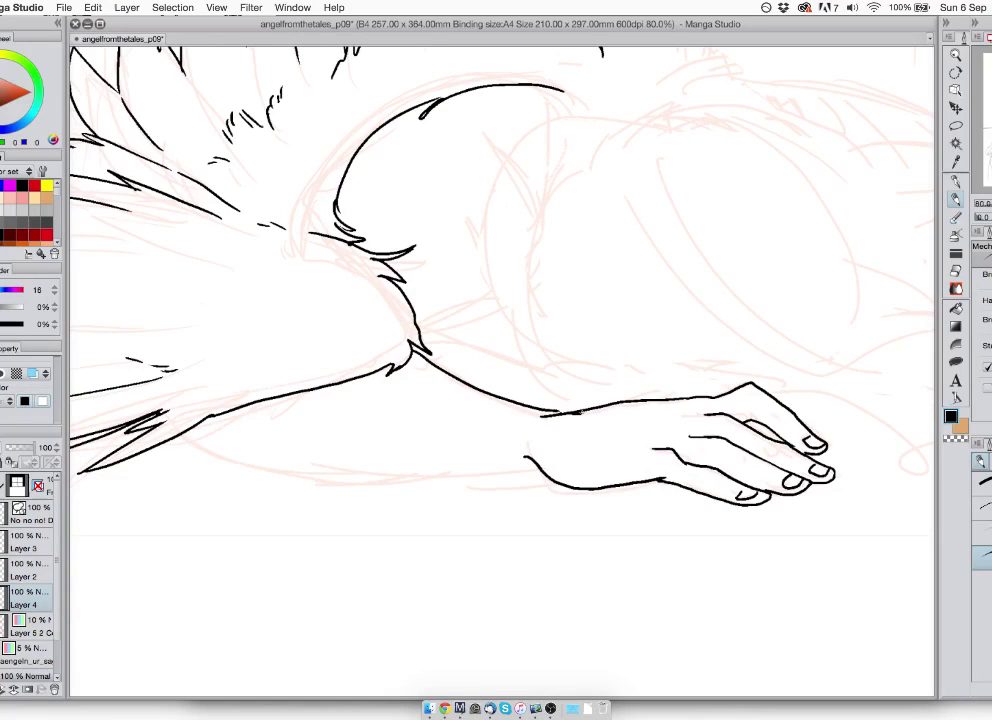
{"action": "key", "text": "h"}
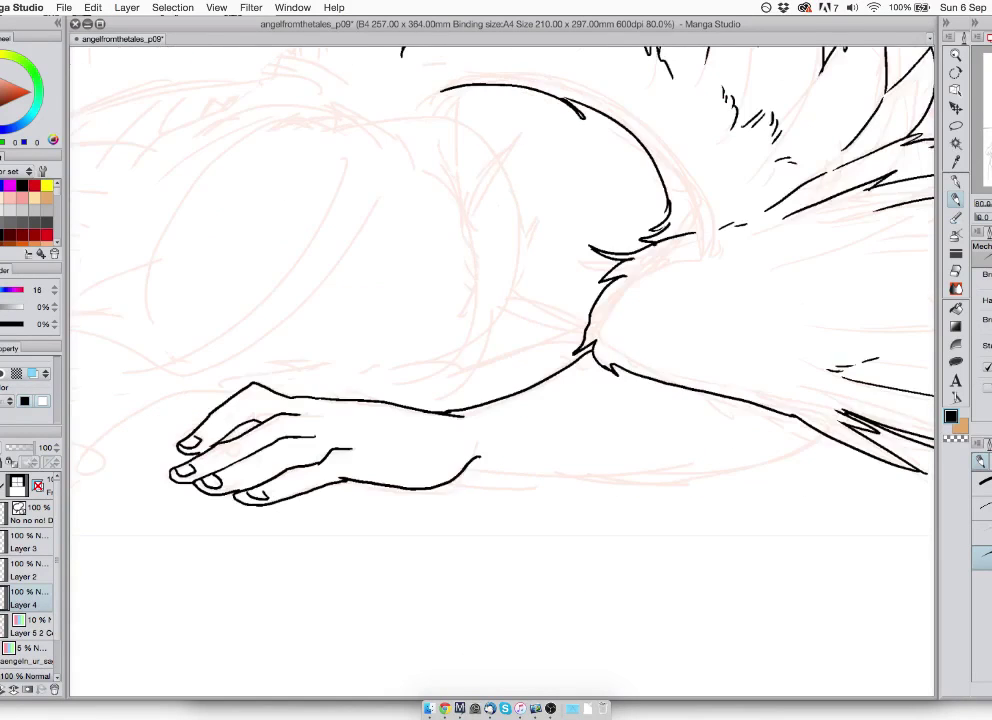
{"action": "mouse_move", "coordinate": [460, 471]}
{"action": "left_mouse_down"}
{"action": "mouse_move", "coordinate": [642, 476]}
{"action": "mouse_move", "coordinate": [818, 432]}
{"action": "left_mouse_up"}
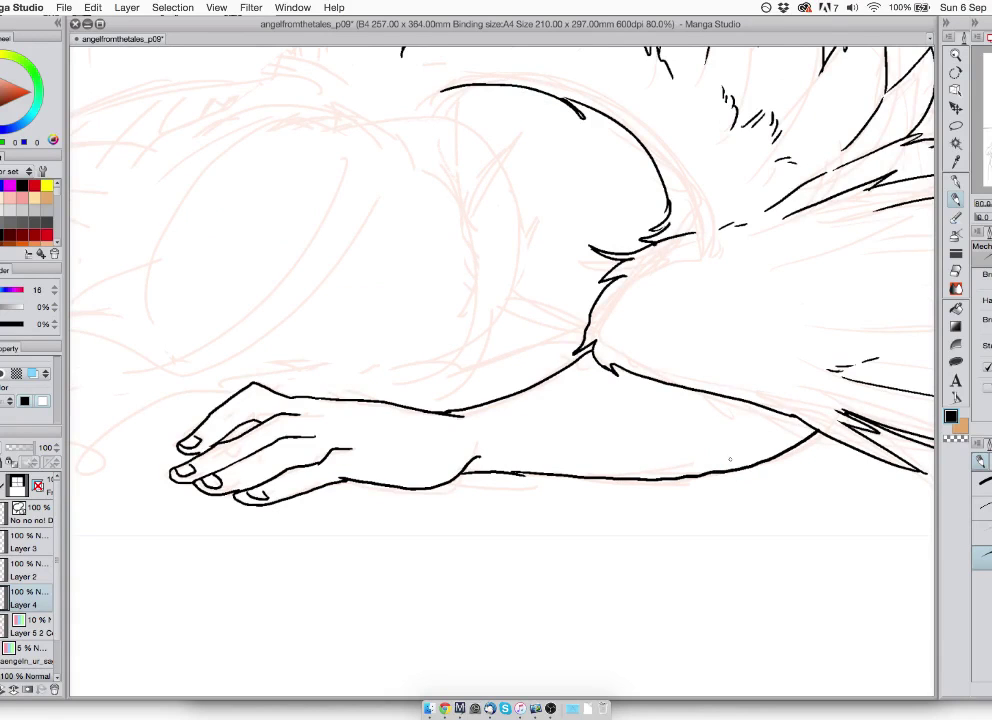
{"action": "key", "text": "e"}
{"action": "mouse_move", "coordinate": [739, 472]}
{"action": "left_mouse_down"}
{"action": "mouse_move", "coordinate": [644, 485]}
{"action": "mouse_move", "coordinate": [755, 463]}
{"action": "left_mouse_up"}
{"action": "key", "text": "p"}
{"action": "mouse_move", "coordinate": [462, 470]}
{"action": "left_mouse_down"}
{"action": "mouse_move", "coordinate": [545, 473]}
{"action": "mouse_move", "coordinate": [472, 465]}
{"action": "mouse_move", "coordinate": [568, 469]}
{"action": "left_mouse_up"}
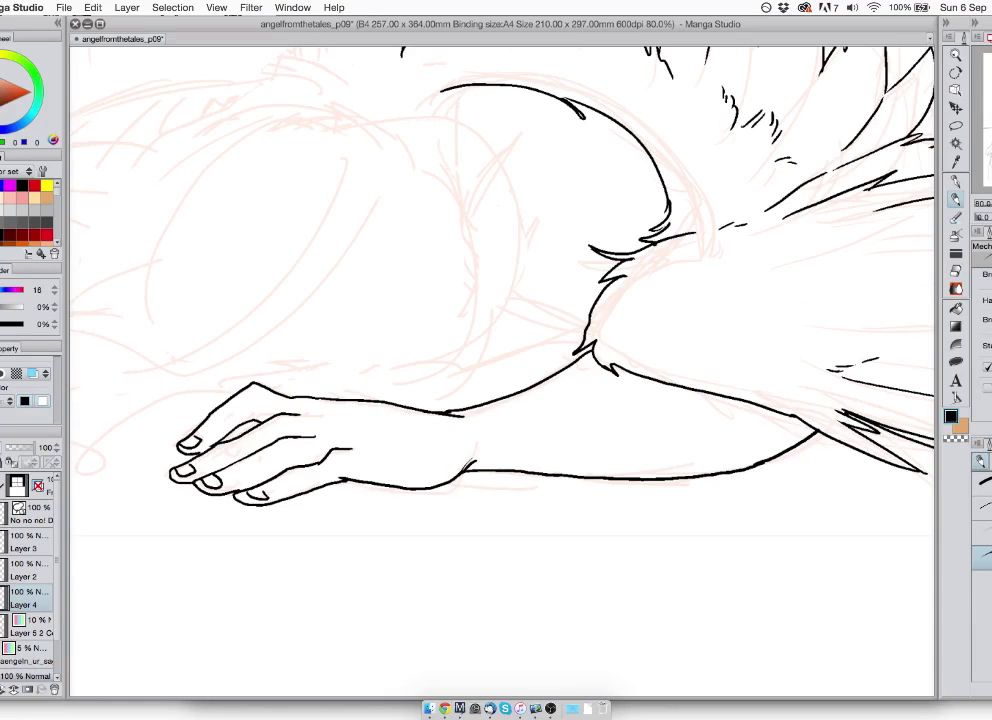
- Ink the curved, tapering hair strands at the side of the head, reaching down to the wrist and forearm
{"action": "mouse_move", "coordinate": [404, 364]}
{"action": "left_mouse_down"}
{"action": "mouse_move", "coordinate": [565, 387]}
{"action": "mouse_move", "coordinate": [653, 414]}
{"action": "left_mouse_up"}
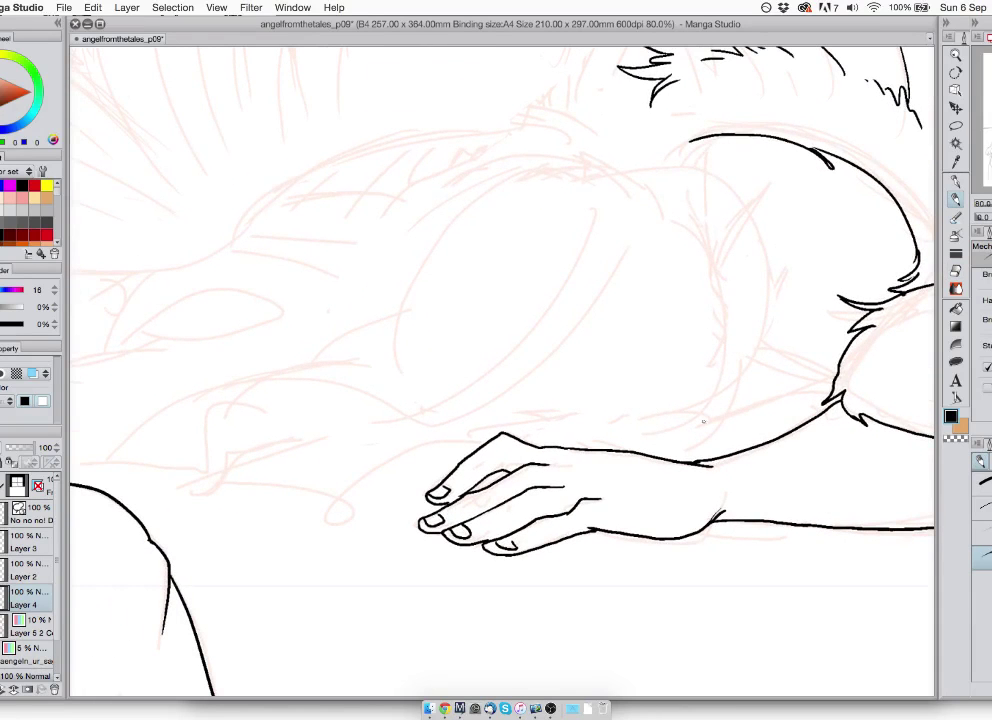
{"action": "left_click_drag", "start_coordinate": [687, 258], "coordinate": [655, 458]}
{"action": "left_click_drag", "start_coordinate": [702, 428], "coordinate": [664, 459]}
{"action": "mouse_move", "coordinate": [712, 283]}
{"action": "left_mouse_down"}
{"action": "mouse_move", "coordinate": [690, 456]}
{"action": "mouse_move", "coordinate": [773, 300]}
{"action": "left_mouse_up"}
{"action": "mouse_move", "coordinate": [754, 250]}
{"action": "left_mouse_down"}
{"action": "mouse_move", "coordinate": [771, 295]}
{"action": "mouse_move", "coordinate": [744, 378]}
{"action": "left_mouse_up"}
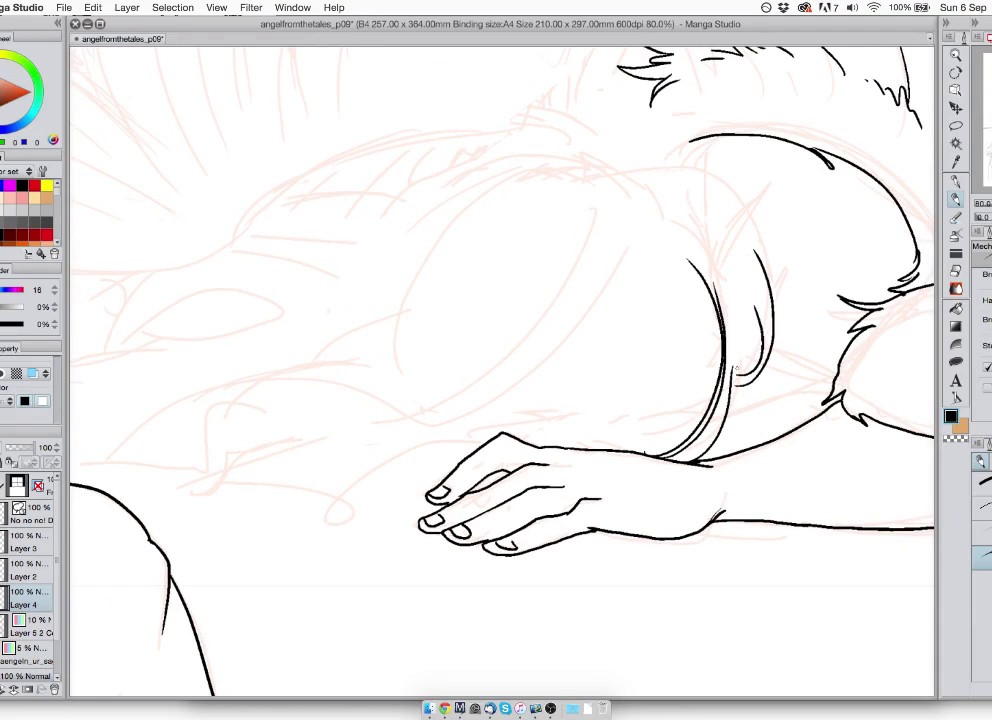
{"action": "mouse_move", "coordinate": [753, 316]}
{"action": "left_mouse_down"}
{"action": "mouse_move", "coordinate": [740, 378]}
{"action": "mouse_move", "coordinate": [750, 450]}
{"action": "left_mouse_up"}
{"action": "left_click_drag", "start_coordinate": [740, 380], "coordinate": [743, 452]}
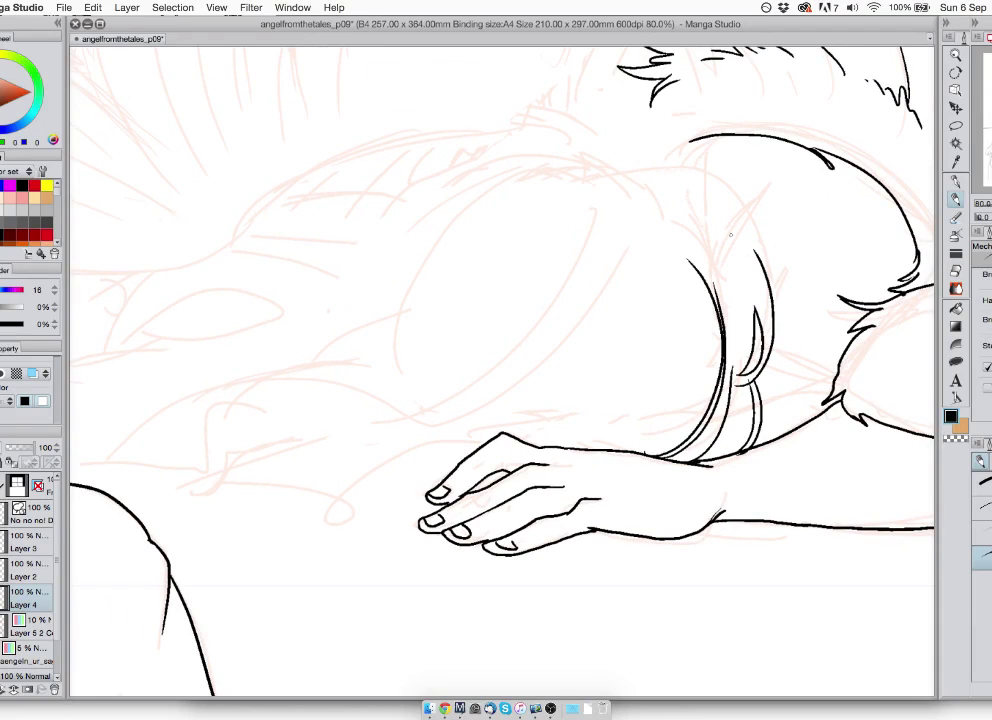
- Ink the double curve of hair over the head's side and the two lines joining the head to the shoulder
{"action": "mouse_move", "coordinate": [612, 163]}
{"action": "left_mouse_down"}
{"action": "mouse_move", "coordinate": [714, 177]}
{"action": "mouse_move", "coordinate": [603, 147]}
{"action": "left_mouse_up"}
{"action": "key", "text": "super+z"}
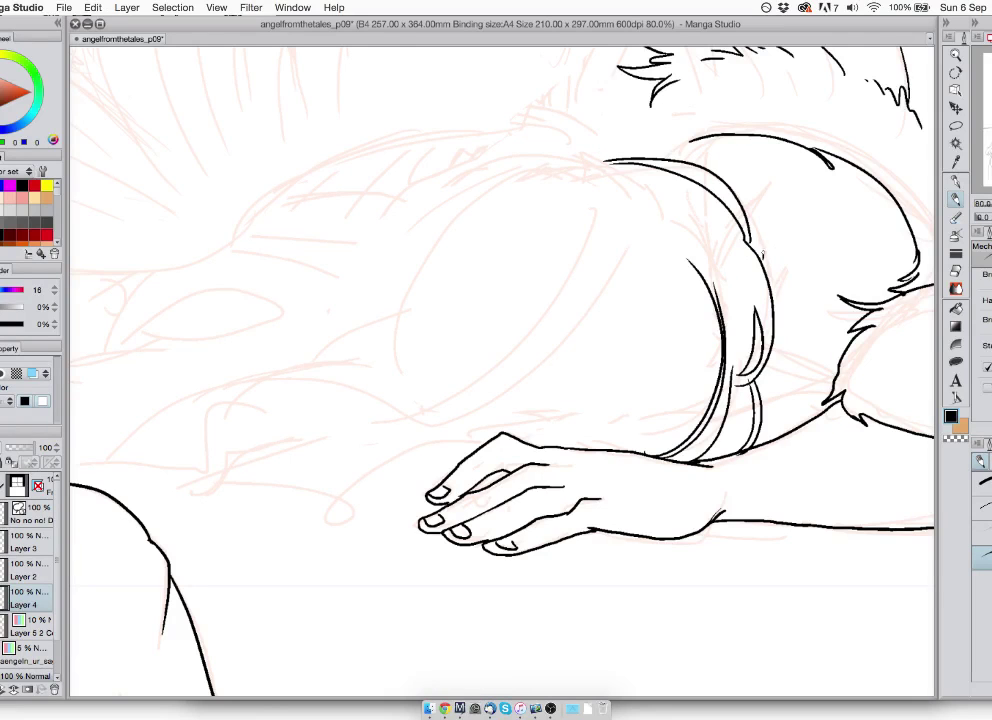
{"action": "left_click_drag", "start_coordinate": [764, 243], "coordinate": [806, 201]}
{"action": "left_click_drag", "start_coordinate": [764, 250], "coordinate": [761, 261]}
{"action": "left_click_drag", "start_coordinate": [762, 368], "coordinate": [837, 404]}
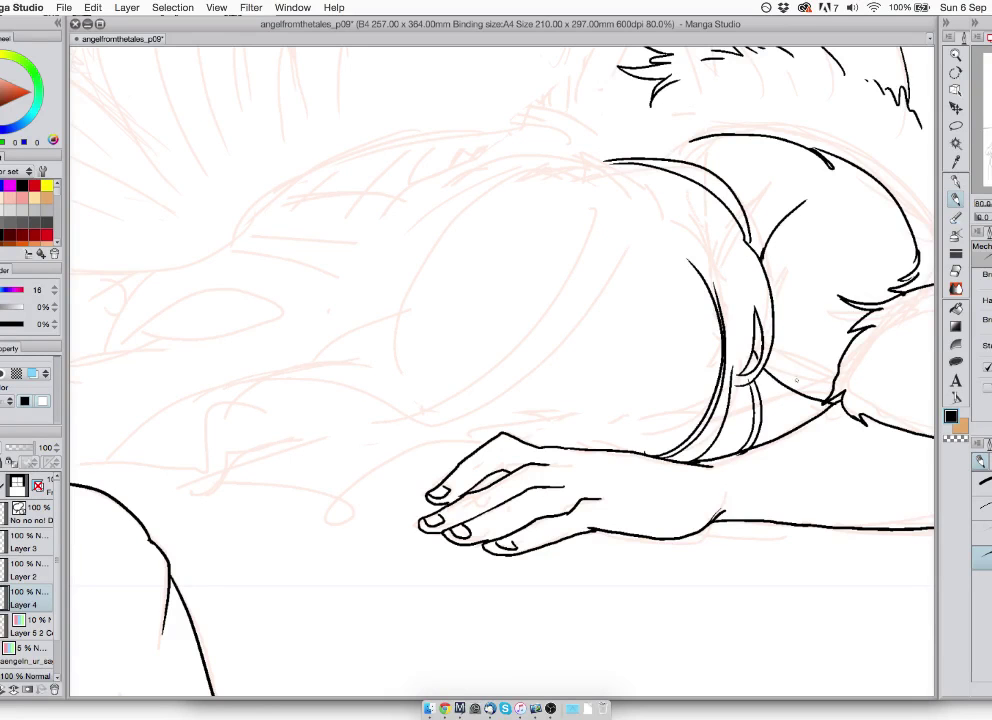
- Ink pointed feather tufts for the second wing above the head, beside the finished wing's small tufts
{"action": "mouse_move", "coordinate": [517, 147]}
{"action": "left_mouse_down"}
{"action": "mouse_move", "coordinate": [549, 379]}
{"action": "mouse_move", "coordinate": [566, 386]}
{"action": "left_mouse_up"}
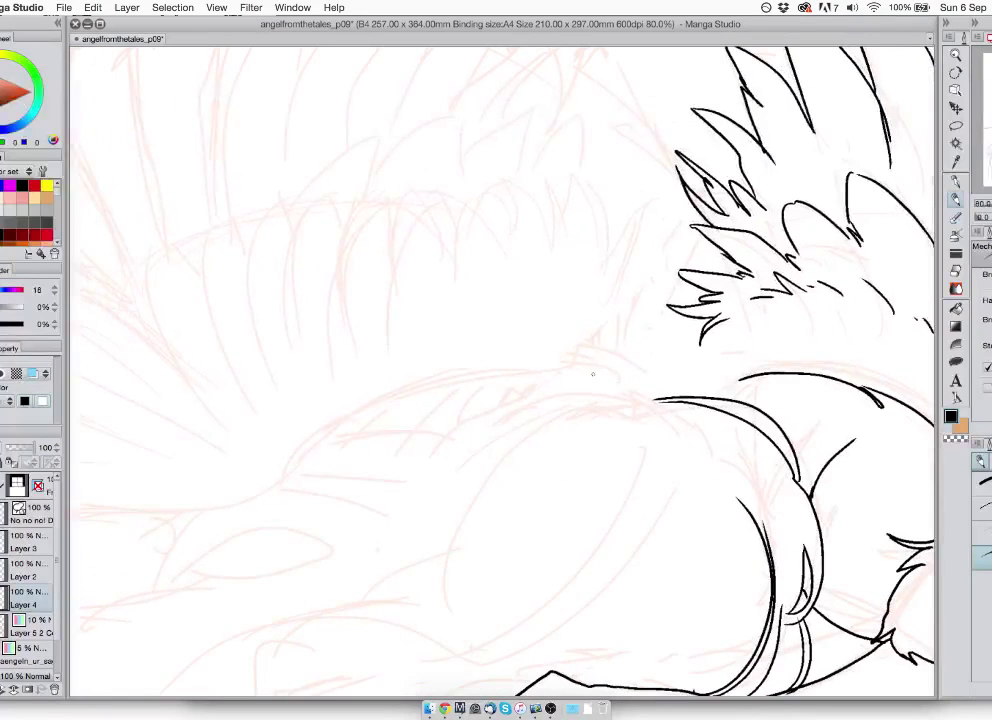
{"action": "mouse_move", "coordinate": [612, 335]}
{"action": "left_mouse_down"}
{"action": "mouse_move", "coordinate": [652, 278]}
{"action": "mouse_move", "coordinate": [645, 225]}
{"action": "mouse_move", "coordinate": [616, 265]}
{"action": "mouse_move", "coordinate": [578, 190]}
{"action": "mouse_move", "coordinate": [581, 247]}
{"action": "left_mouse_up"}
{"action": "mouse_move", "coordinate": [578, 245]}
{"action": "left_mouse_down"}
{"action": "mouse_move", "coordinate": [554, 203]}
{"action": "mouse_move", "coordinate": [567, 239]}
{"action": "left_mouse_up"}
{"action": "mouse_move", "coordinate": [588, 321]}
{"action": "left_mouse_down"}
{"action": "mouse_move", "coordinate": [602, 291]}
{"action": "mouse_move", "coordinate": [580, 262]}
{"action": "left_mouse_up"}
{"action": "left_click_drag", "start_coordinate": [578, 288], "coordinate": [564, 260]}
{"action": "left_click_drag", "start_coordinate": [569, 281], "coordinate": [533, 241]}
{"action": "mouse_move", "coordinate": [528, 240]}
{"action": "left_mouse_down"}
{"action": "mouse_move", "coordinate": [551, 290]}
{"action": "mouse_move", "coordinate": [513, 254]}
{"action": "left_mouse_up"}
- Ink the long arched hair contour over the top of the head with tapering inner strand lines beneath it
{"action": "mouse_move", "coordinate": [508, 349]}
{"action": "left_mouse_down"}
{"action": "mouse_move", "coordinate": [367, 279]}
{"action": "mouse_move", "coordinate": [630, 266]}
{"action": "left_mouse_up"}
{"action": "mouse_move", "coordinate": [759, 318]}
{"action": "left_mouse_down"}
{"action": "mouse_move", "coordinate": [605, 312]}
{"action": "mouse_move", "coordinate": [560, 392]}
{"action": "mouse_move", "coordinate": [625, 298]}
{"action": "mouse_move", "coordinate": [545, 414]}
{"action": "left_mouse_up"}
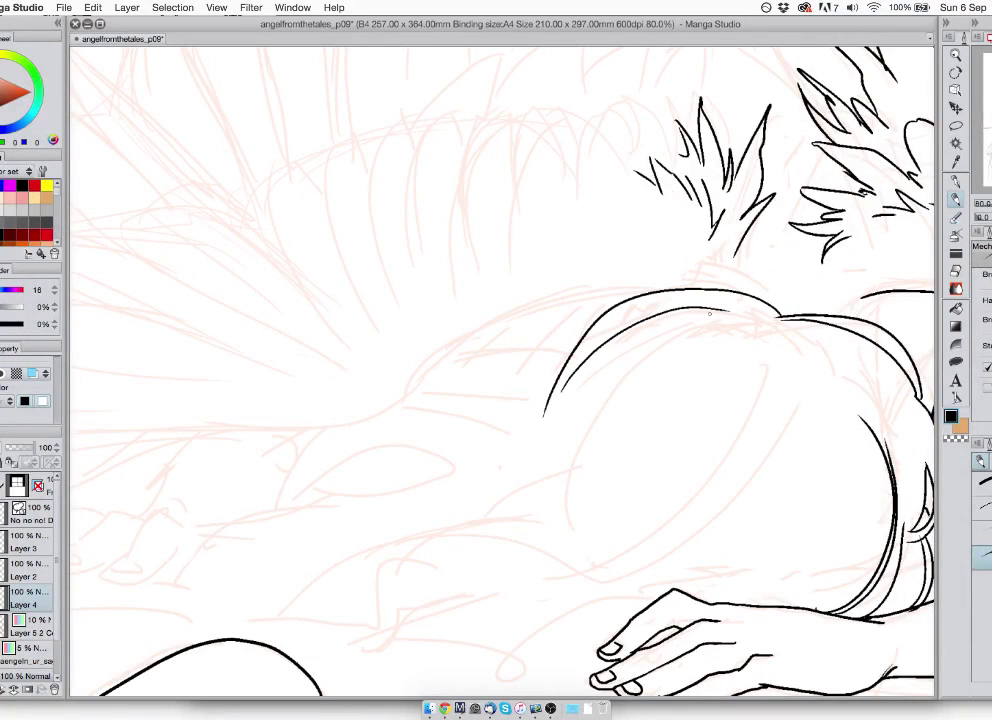
{"action": "mouse_move", "coordinate": [710, 313]}
{"action": "left_mouse_down"}
{"action": "mouse_move", "coordinate": [605, 326]}
{"action": "mouse_move", "coordinate": [556, 392]}
{"action": "left_mouse_up"}
{"action": "key", "text": "h"}
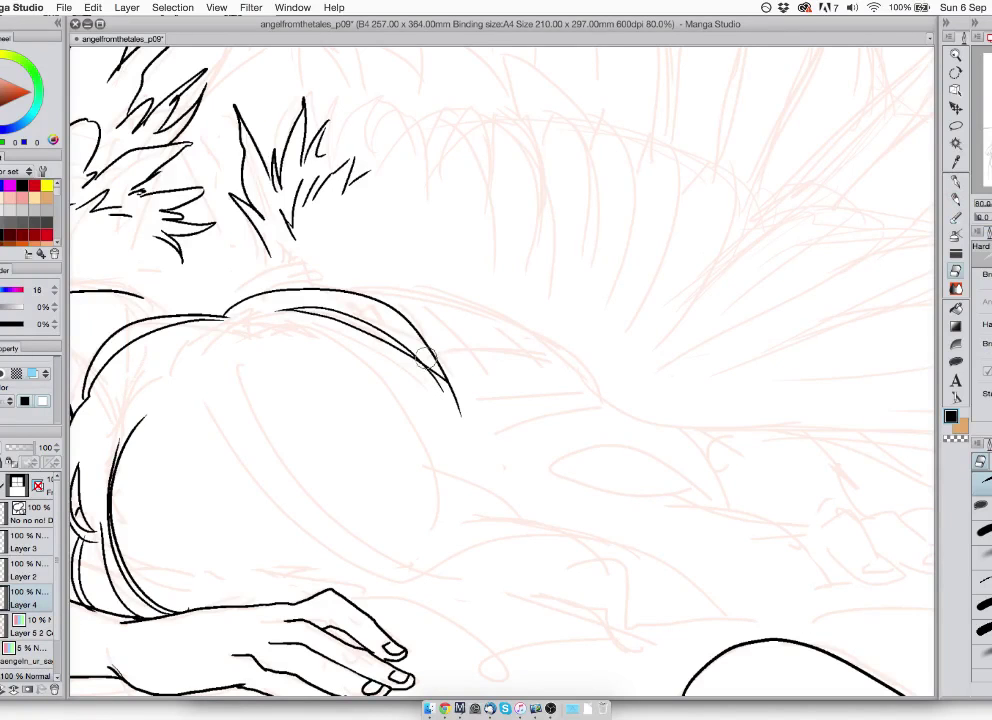
{"action": "scroll", "coordinate": [454, 425], "scroll_direction": "down", "scroll_amount": 3}
{"action": "scroll", "coordinate": [222, 287], "scroll_direction": "down", "scroll_amount": 3}
- Ink long curved hair locks sweeping down the head toward the hand, and clean up one lock's tip
{"action": "key", "text": "p"}
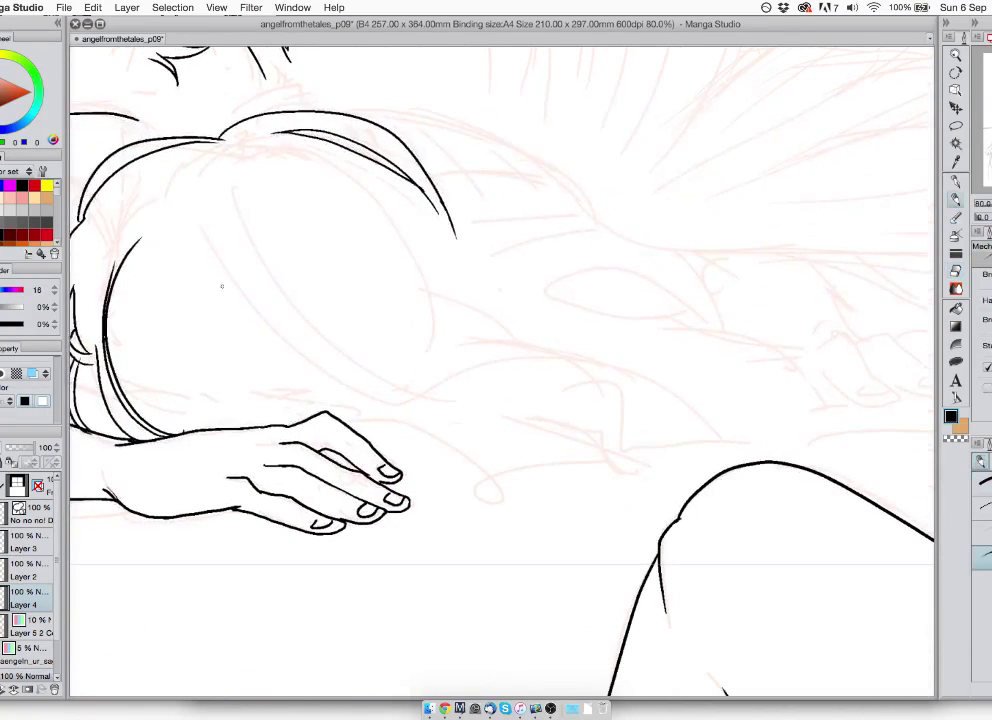
{"action": "left_click_drag", "start_coordinate": [205, 184], "coordinate": [370, 387]}
{"action": "mouse_move", "coordinate": [240, 188]}
{"action": "left_mouse_down"}
{"action": "mouse_move", "coordinate": [365, 385]}
{"action": "mouse_move", "coordinate": [390, 403]}
{"action": "left_mouse_up"}
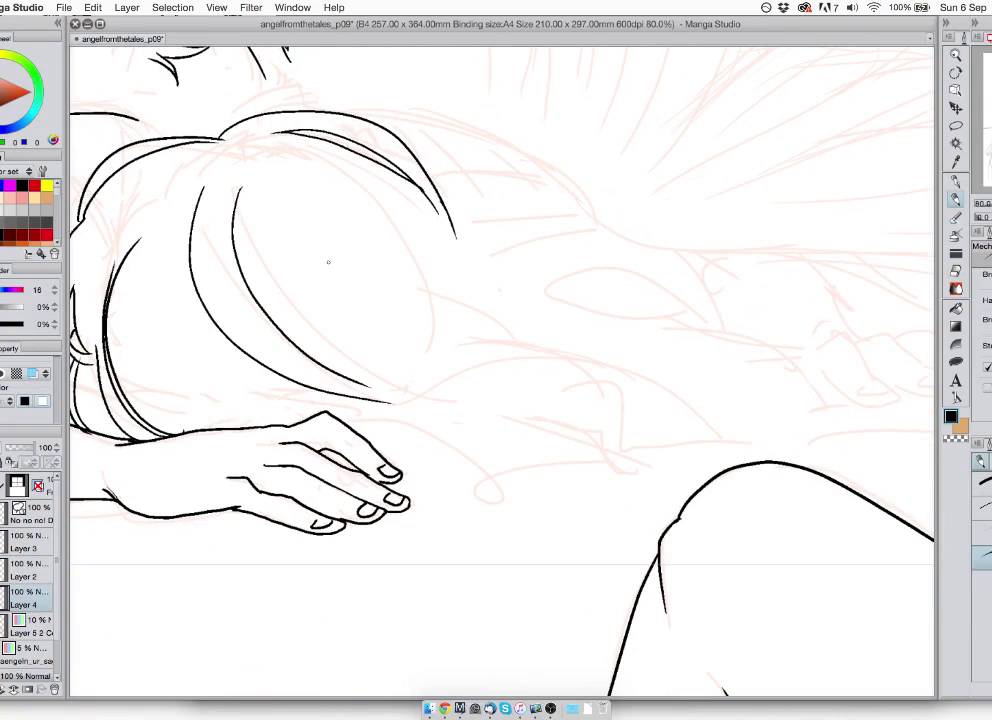
{"action": "left_click_drag", "start_coordinate": [238, 188], "coordinate": [290, 322]}
{"action": "left_click_drag", "start_coordinate": [238, 189], "coordinate": [356, 385]}
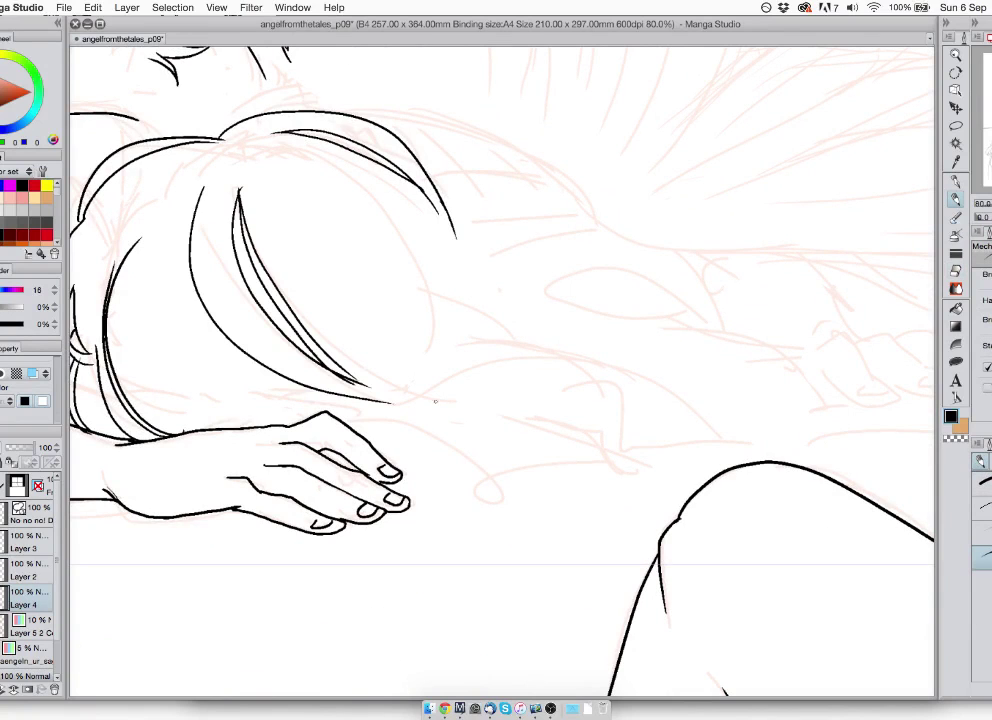
{"action": "mouse_move", "coordinate": [197, 188]}
{"action": "left_mouse_down"}
{"action": "mouse_move", "coordinate": [163, 280]}
{"action": "mouse_move", "coordinate": [215, 408]}
{"action": "mouse_move", "coordinate": [176, 280]}
{"action": "mouse_move", "coordinate": [284, 413]}
{"action": "left_mouse_up"}
{"action": "left_click_drag", "start_coordinate": [216, 325], "coordinate": [284, 413]}
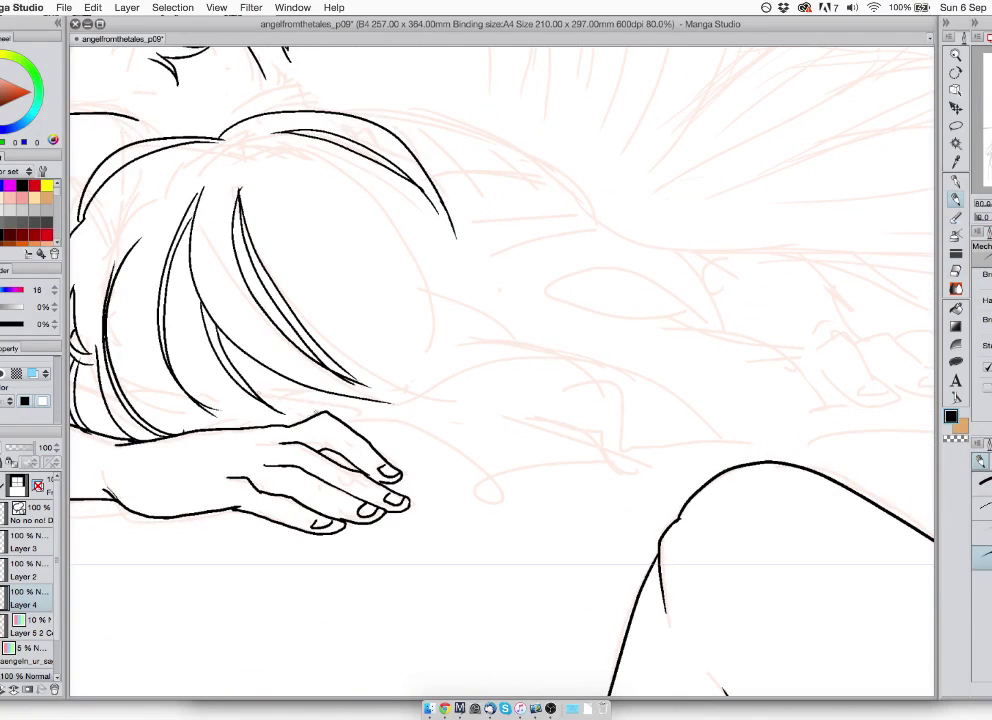
{"action": "key", "text": "e"}
{"action": "left_click_drag", "start_coordinate": [217, 414], "coordinate": [196, 395]}
- Ink a curl of hair looping out from behind the fingers, with a doubled line on its outer bend
{"action": "key", "text": "p"}
{"action": "mouse_move", "coordinate": [362, 437]}
{"action": "left_mouse_down"}
{"action": "mouse_move", "coordinate": [486, 511]}
{"action": "mouse_move", "coordinate": [452, 515]}
{"action": "left_mouse_up"}
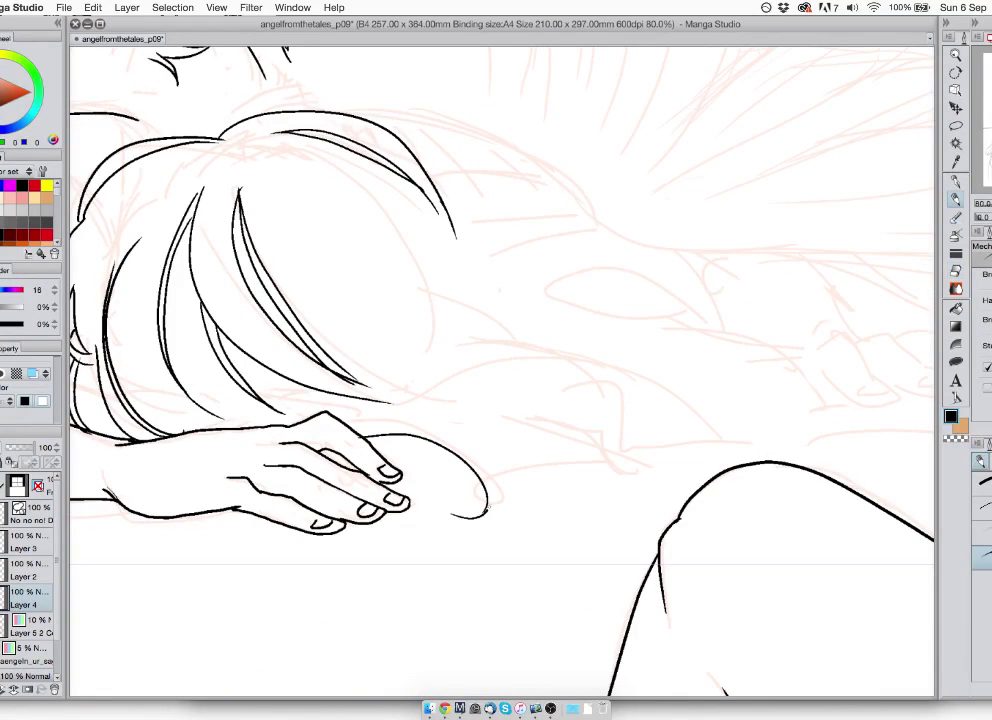
{"action": "left_click_drag", "start_coordinate": [465, 455], "coordinate": [487, 513]}
- Try inking the curl's inner loop and long strands running from the fingertips toward the knee contour
{"action": "mouse_move", "coordinate": [621, 571]}
{"action": "left_mouse_down"}
{"action": "mouse_move", "coordinate": [390, 516]}
{"action": "mouse_move", "coordinate": [465, 498]}
{"action": "left_mouse_up"}
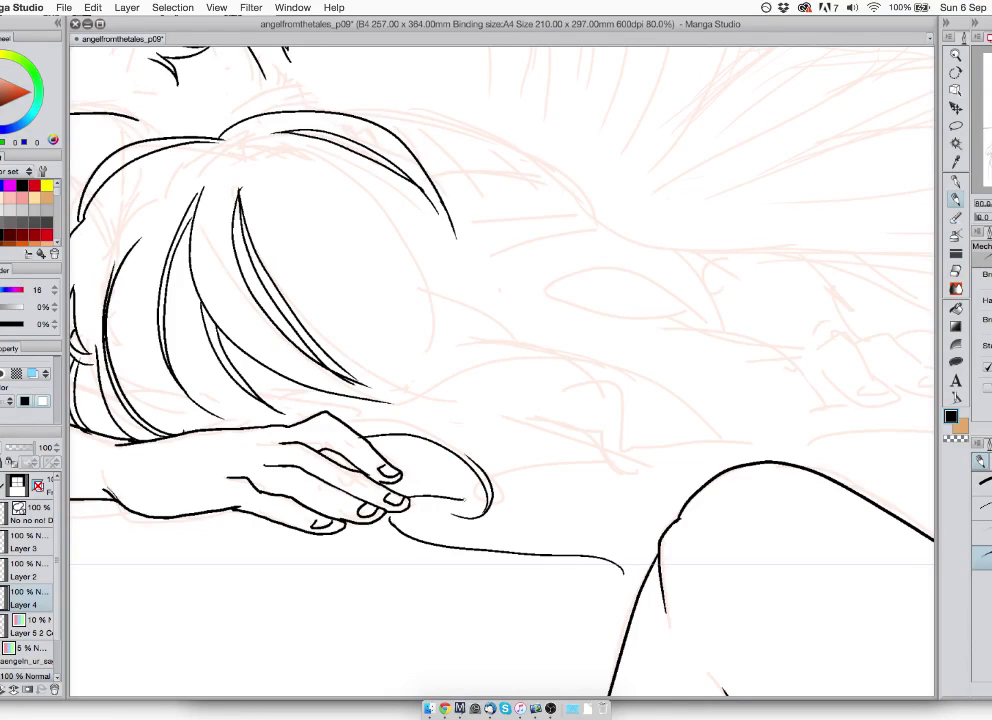
{"action": "left_click_drag", "start_coordinate": [414, 451], "coordinate": [469, 500]}
{"action": "mouse_move", "coordinate": [410, 506]}
{"action": "left_mouse_down"}
{"action": "mouse_move", "coordinate": [470, 502]}
{"action": "mouse_move", "coordinate": [390, 454]}
{"action": "left_mouse_up"}
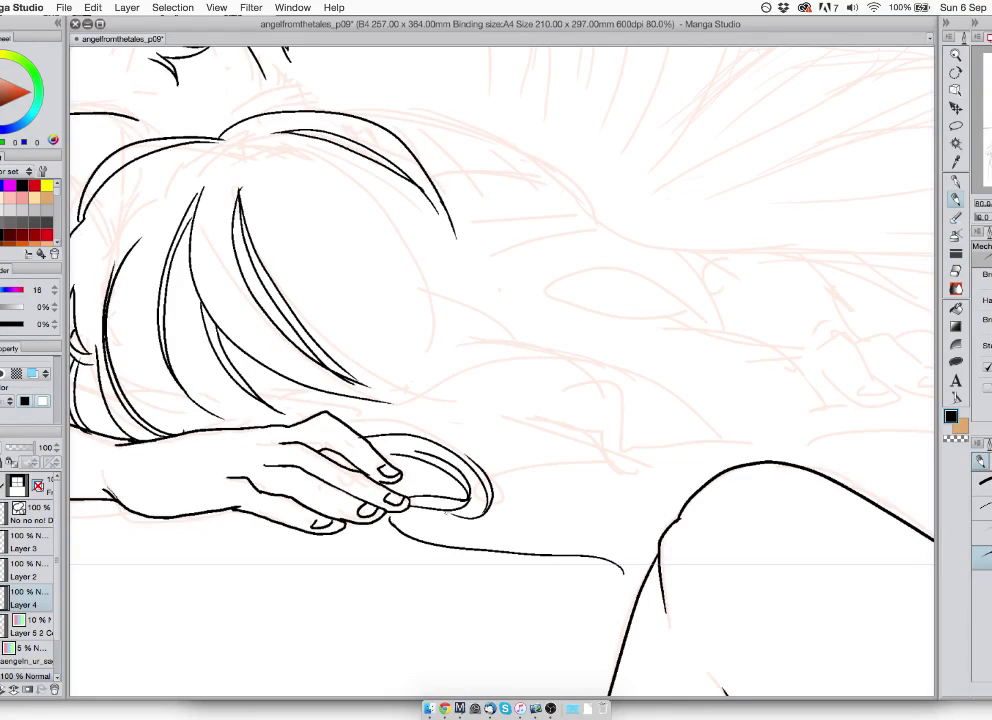
{"action": "mouse_move", "coordinate": [439, 511]}
{"action": "left_mouse_down"}
{"action": "mouse_move", "coordinate": [658, 550]}
{"action": "mouse_move", "coordinate": [502, 520]}
{"action": "left_mouse_up"}
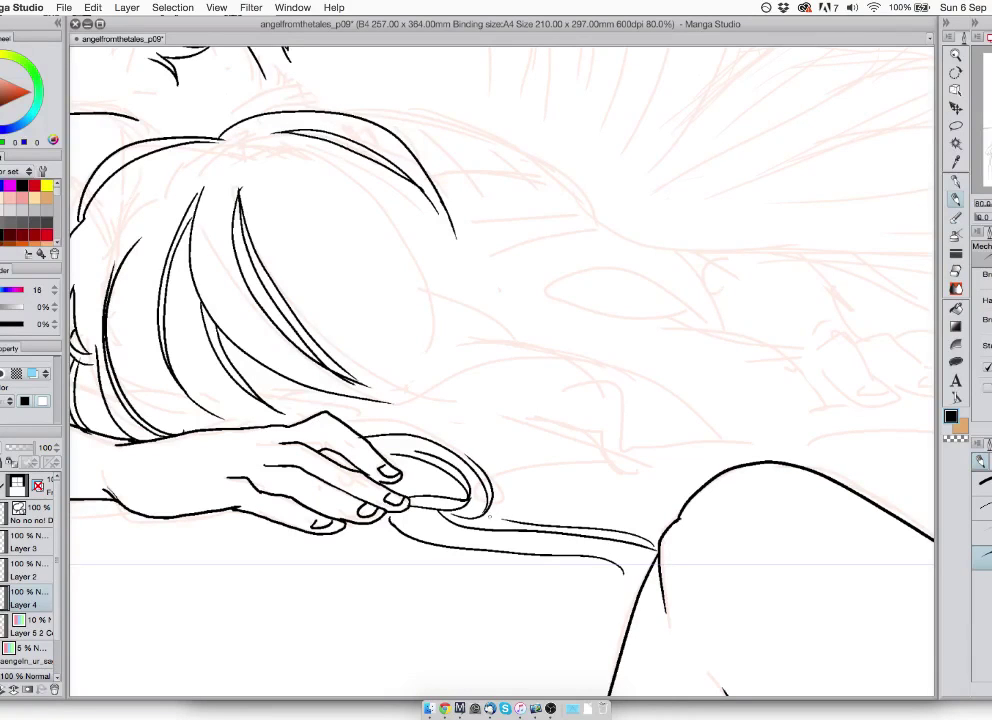
{"action": "key", "text": "super+z"}
{"action": "key", "text": "super+z"}
{"action": "key", "text": "super+z"}
{"action": "key", "text": "super+z"}
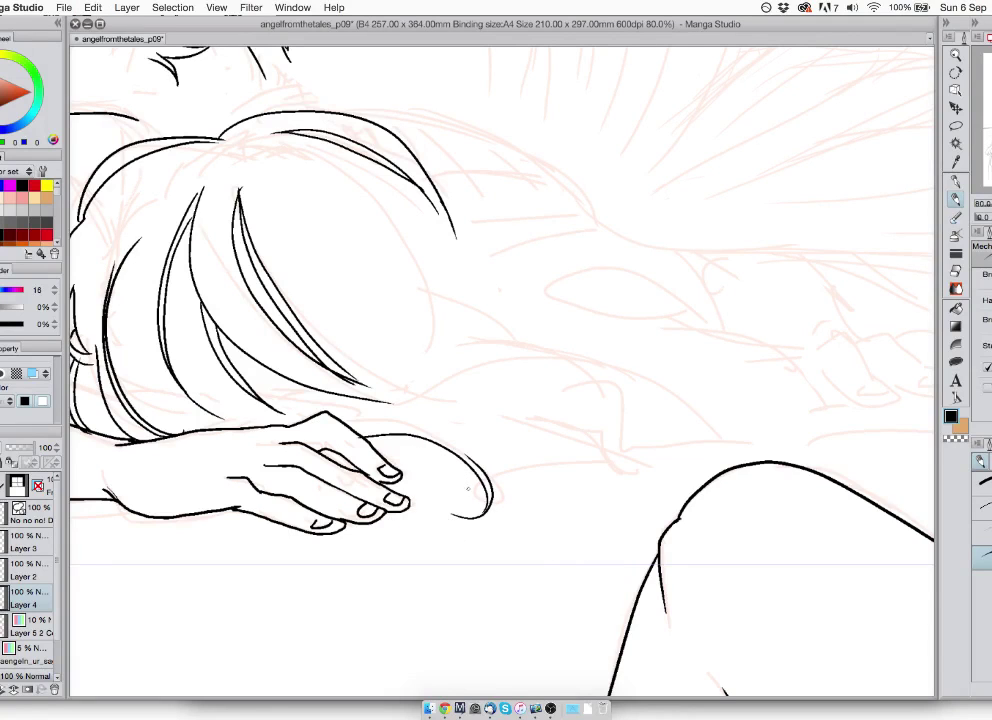
- Ink two long flowing lines from the rounded knee contour toward the curl and the head, and add inner strands to the curl
{"action": "left_click_drag", "start_coordinate": [490, 488], "coordinate": [680, 514]}
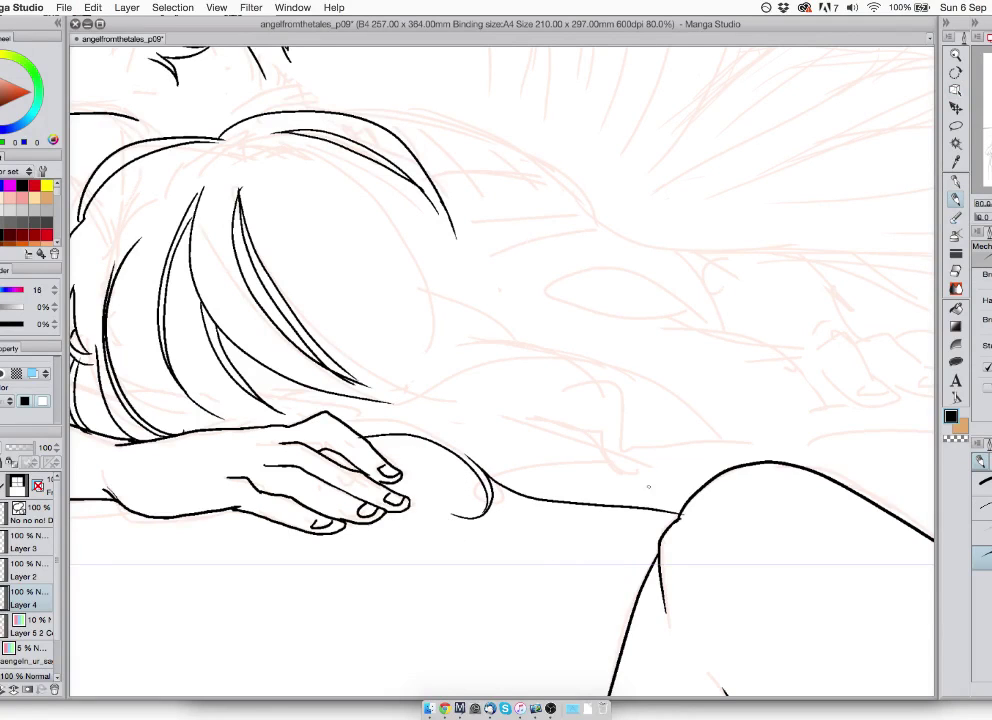
{"action": "left_click_drag", "start_coordinate": [478, 480], "coordinate": [392, 469]}
{"action": "left_click_drag", "start_coordinate": [389, 465], "coordinate": [480, 473]}
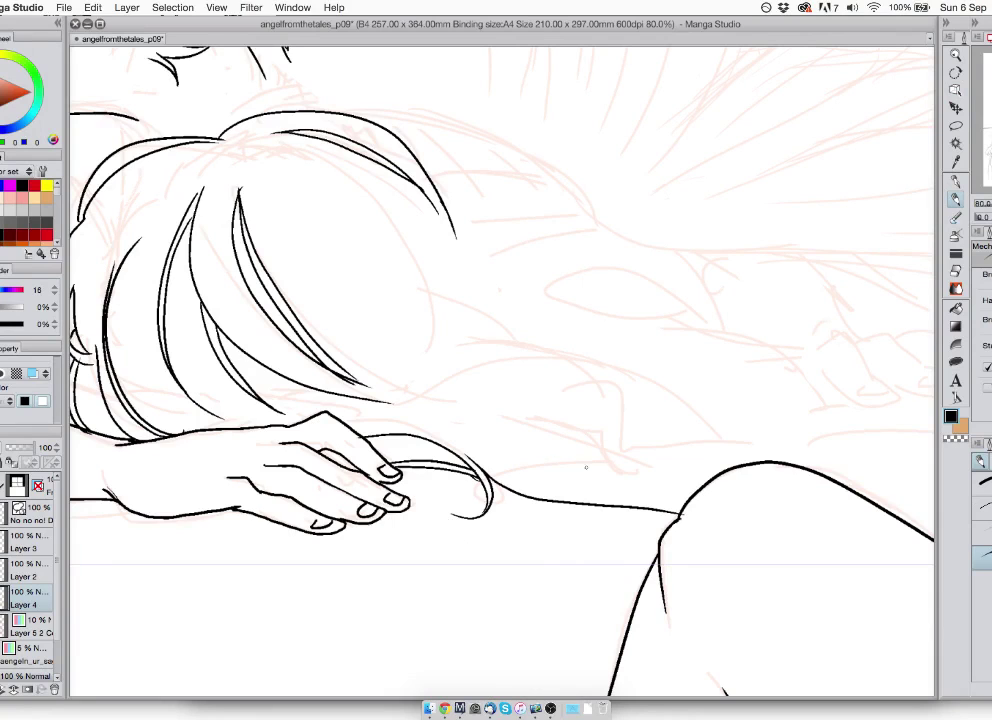
{"action": "left_click_drag", "start_coordinate": [704, 487], "coordinate": [397, 405]}
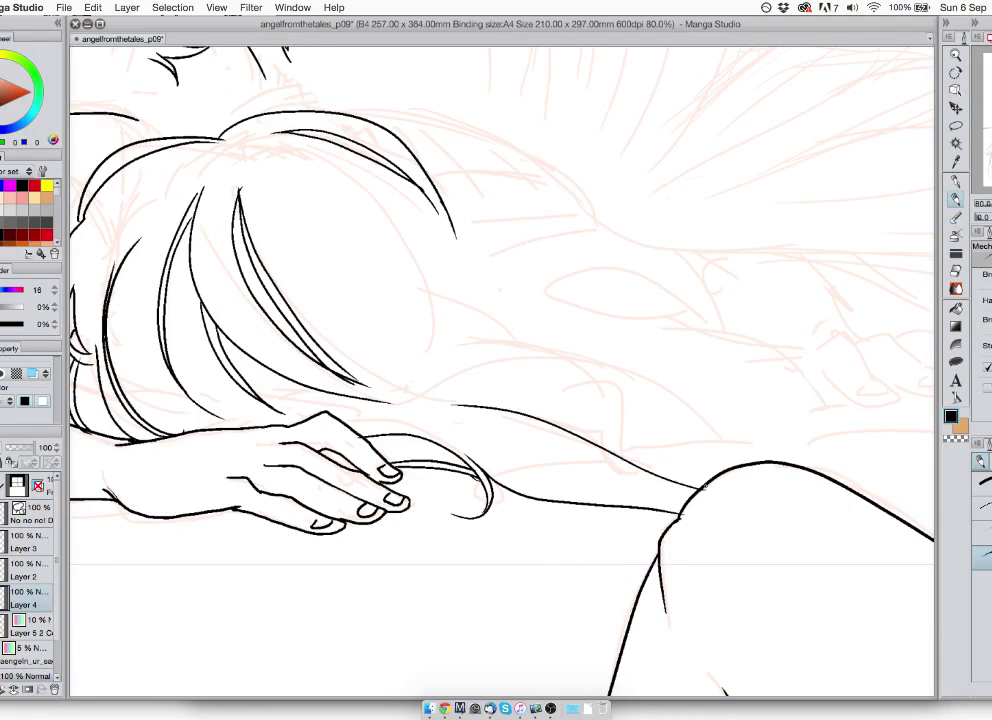
- Ink fine hair strands from the knee contour toward the head, and outline a wider lock with inner strands above them
{"action": "left_click_drag", "start_coordinate": [704, 487], "coordinate": [410, 415]}
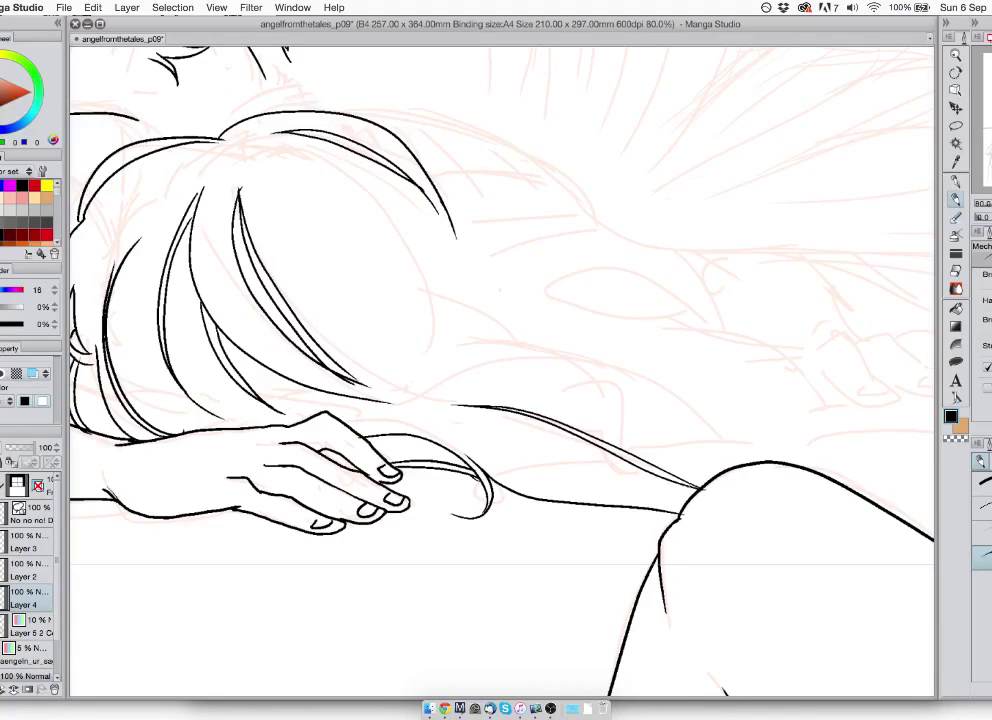
{"action": "left_click_drag", "start_coordinate": [702, 488], "coordinate": [329, 407]}
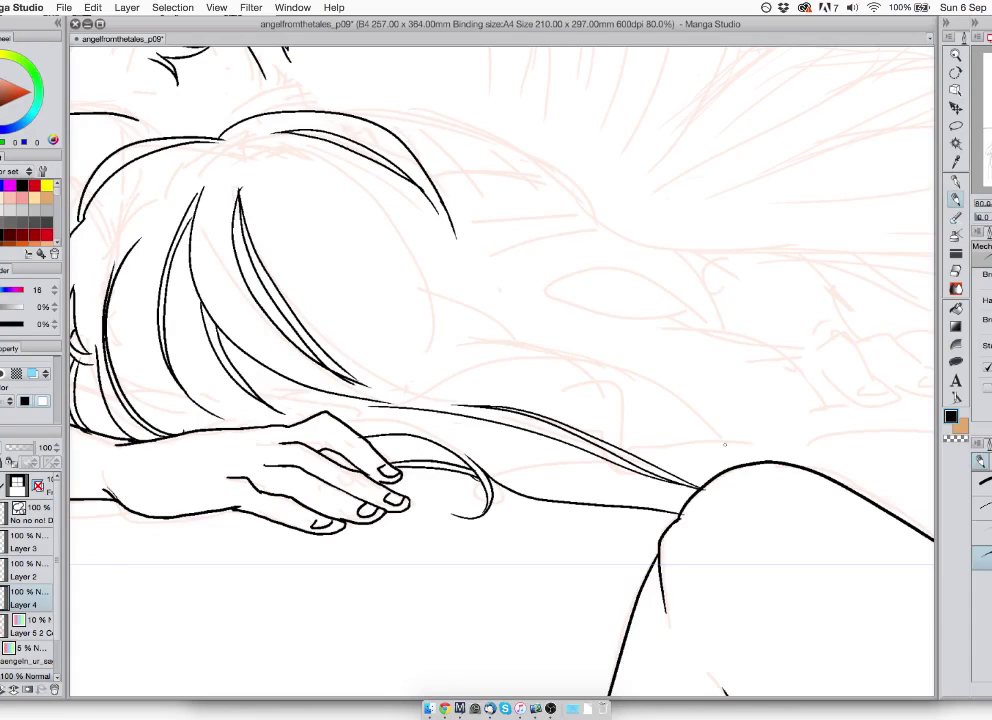
{"action": "mouse_move", "coordinate": [788, 460]}
{"action": "left_mouse_down"}
{"action": "mouse_move", "coordinate": [560, 345]}
{"action": "mouse_move", "coordinate": [468, 338]}
{"action": "left_mouse_up"}
{"action": "left_click_drag", "start_coordinate": [720, 430], "coordinate": [492, 369]}
{"action": "left_click_drag", "start_coordinate": [642, 408], "coordinate": [718, 434]}
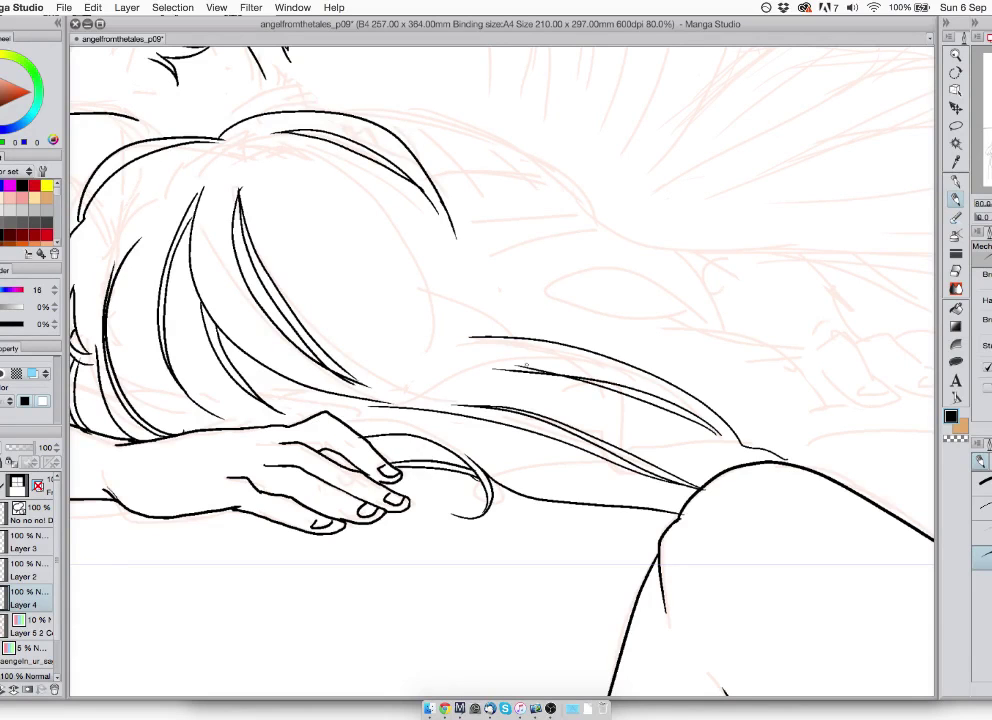
- Connect the wide lock to the crown with long curved strands, and redraw the strand sweeping down the head
{"action": "mouse_move", "coordinate": [470, 338]}
{"action": "left_mouse_down"}
{"action": "mouse_move", "coordinate": [362, 258]}
{"action": "mouse_move", "coordinate": [318, 197]}
{"action": "left_mouse_up"}
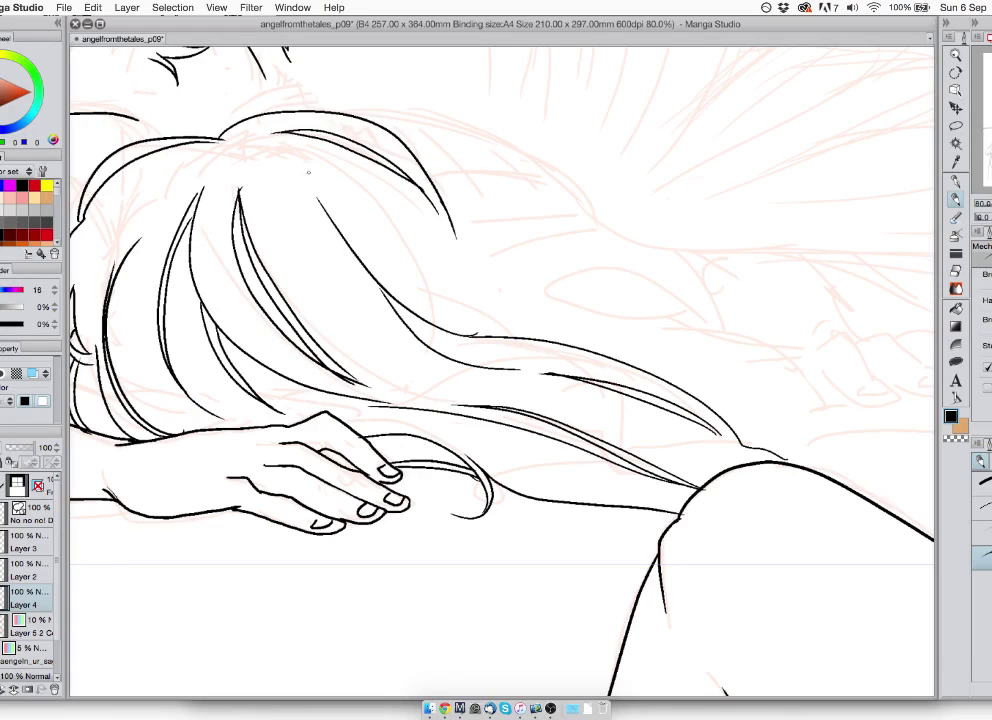
{"action": "key", "text": "super+z"}
{"action": "mouse_move", "coordinate": [381, 289]}
{"action": "left_mouse_down"}
{"action": "mouse_move", "coordinate": [304, 170]}
{"action": "mouse_move", "coordinate": [359, 388]}
{"action": "mouse_move", "coordinate": [361, 317]}
{"action": "mouse_move", "coordinate": [289, 178]}
{"action": "left_mouse_up"}
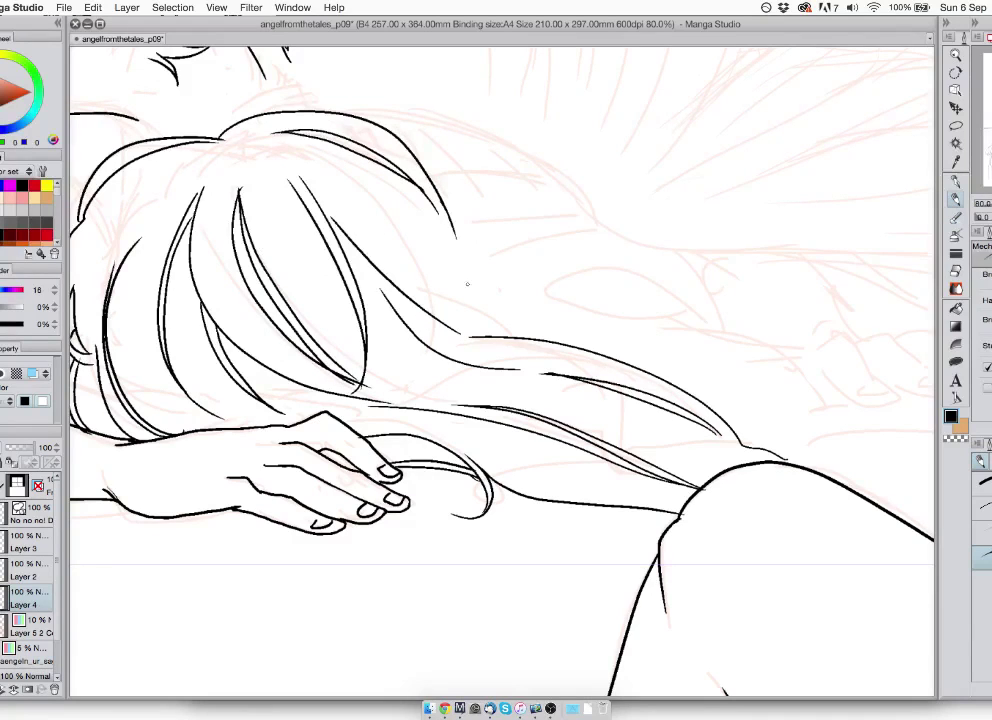
- Ink the wavy outer hair contour past the knee into a long rounded curl, and fill it with inner loops
{"action": "mouse_move", "coordinate": [455, 226]}
{"action": "left_mouse_down"}
{"action": "mouse_move", "coordinate": [516, 306]}
{"action": "mouse_move", "coordinate": [598, 308]}
{"action": "mouse_move", "coordinate": [723, 365]}
{"action": "left_mouse_up"}
{"action": "mouse_move", "coordinate": [725, 347]}
{"action": "left_mouse_down"}
{"action": "mouse_move", "coordinate": [499, 395]}
{"action": "mouse_move", "coordinate": [622, 481]}
{"action": "mouse_move", "coordinate": [834, 539]}
{"action": "left_mouse_up"}
{"action": "mouse_move", "coordinate": [778, 555]}
{"action": "left_mouse_down"}
{"action": "mouse_move", "coordinate": [784, 506]}
{"action": "mouse_move", "coordinate": [673, 496]}
{"action": "mouse_move", "coordinate": [742, 507]}
{"action": "left_mouse_up"}
{"action": "key", "text": "super+z"}
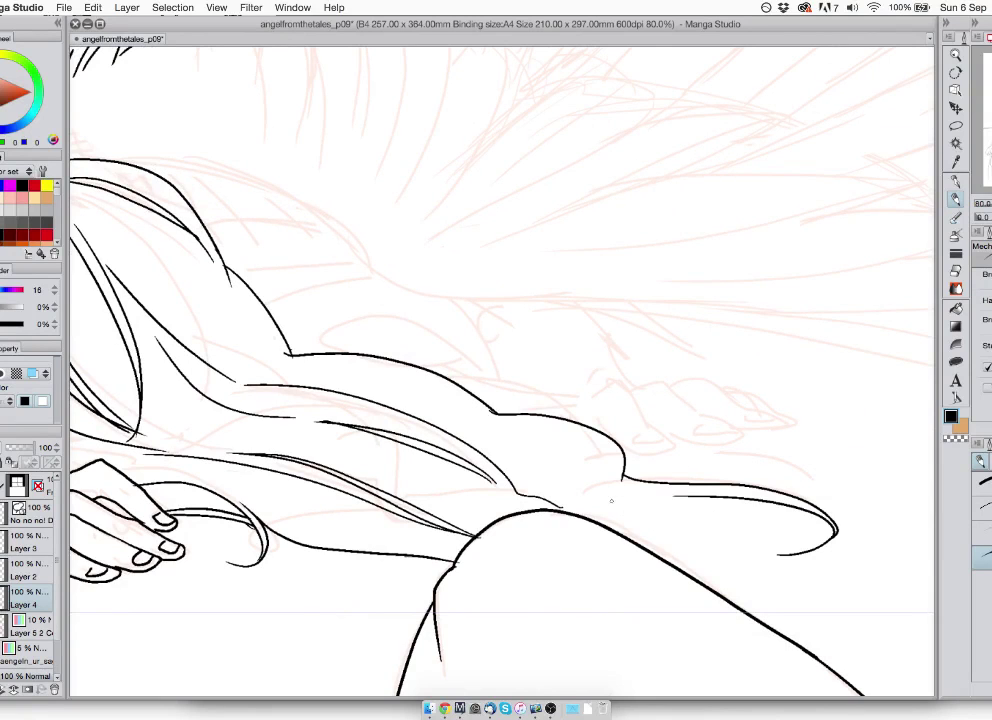
{"action": "mouse_move", "coordinate": [621, 491]}
{"action": "left_mouse_down"}
{"action": "mouse_move", "coordinate": [727, 513]}
{"action": "mouse_move", "coordinate": [706, 518]}
{"action": "mouse_move", "coordinate": [708, 528]}
{"action": "mouse_move", "coordinate": [675, 531]}
{"action": "left_mouse_up"}
{"action": "mouse_move", "coordinate": [678, 531]}
{"action": "left_mouse_down"}
{"action": "mouse_move", "coordinate": [766, 516]}
{"action": "mouse_move", "coordinate": [653, 536]}
{"action": "left_mouse_up"}
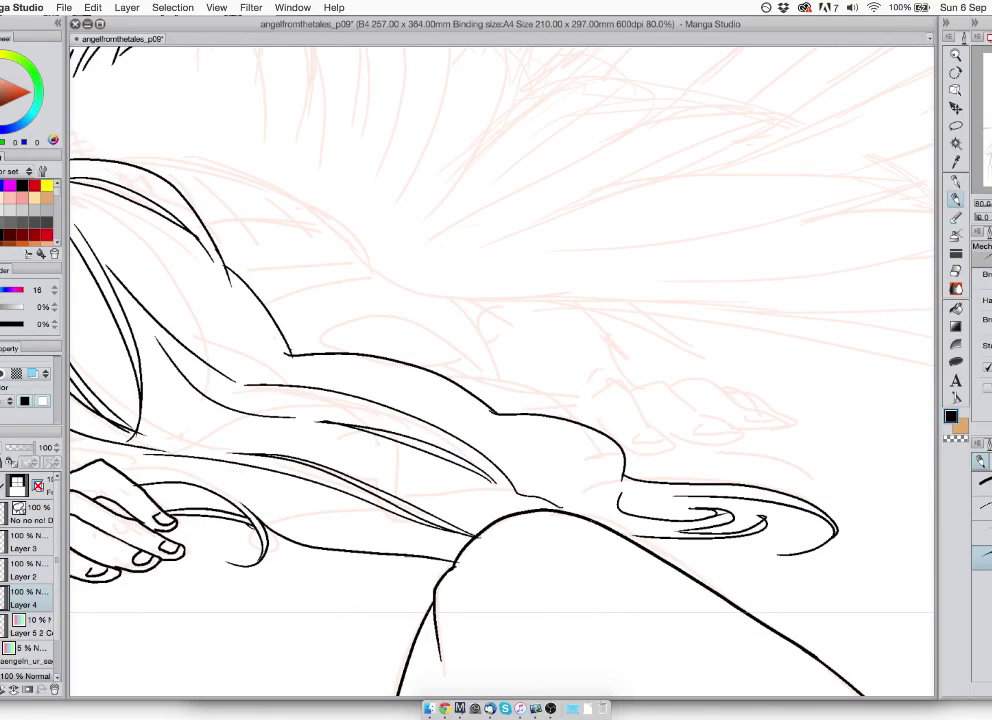
- Ink the smaller hair curl just behind the knee with a doubled bend and inner strands flowing back toward the head
{"action": "mouse_move", "coordinate": [576, 512]}
{"action": "left_mouse_down"}
{"action": "mouse_move", "coordinate": [600, 443]}
{"action": "mouse_move", "coordinate": [556, 427]}
{"action": "left_mouse_up"}
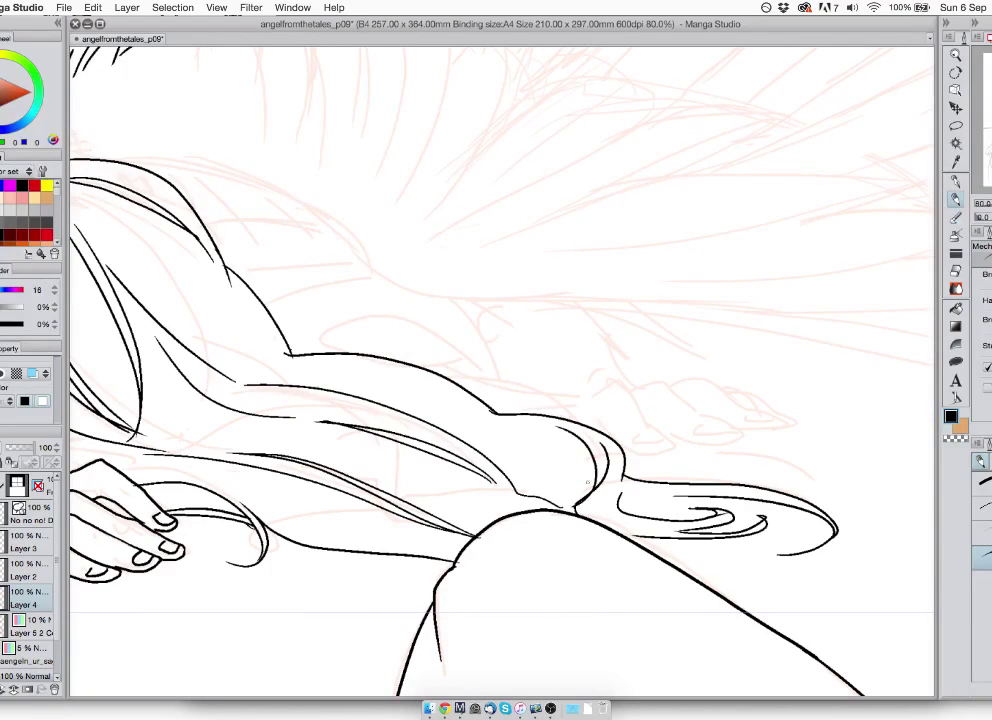
{"action": "left_click_drag", "start_coordinate": [508, 455], "coordinate": [594, 471]}
{"action": "left_click_drag", "start_coordinate": [697, 502], "coordinate": [622, 506]}
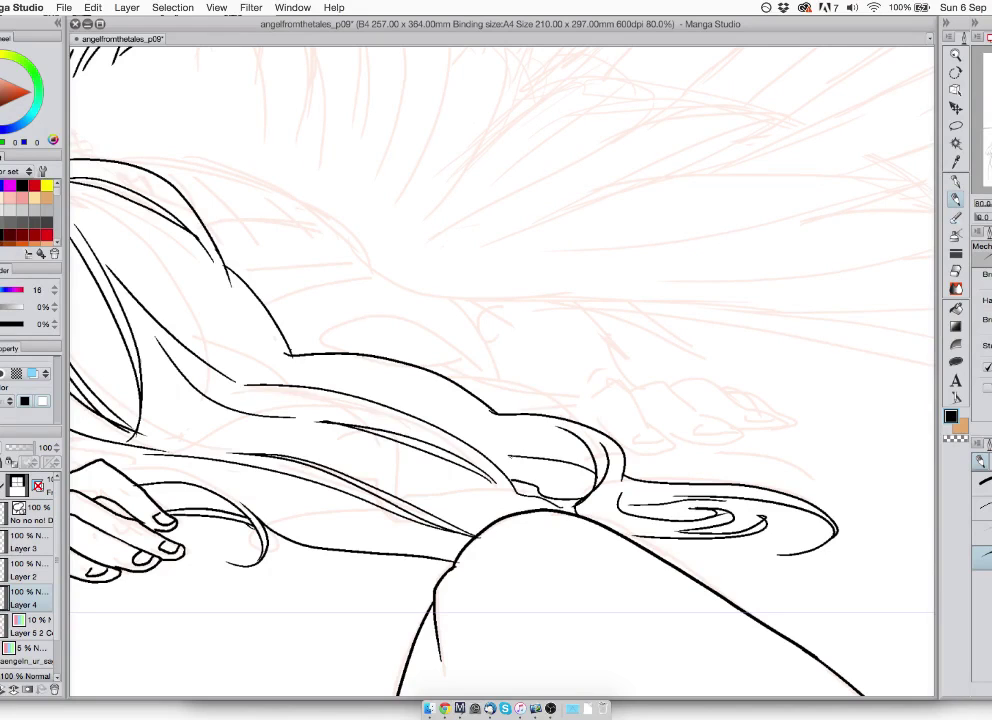
{"action": "left_click_drag", "start_coordinate": [514, 470], "coordinate": [473, 445]}
{"action": "mouse_move", "coordinate": [593, 467]}
{"action": "left_mouse_down"}
{"action": "mouse_move", "coordinate": [439, 431]}
{"action": "mouse_move", "coordinate": [557, 428]}
{"action": "left_mouse_up"}
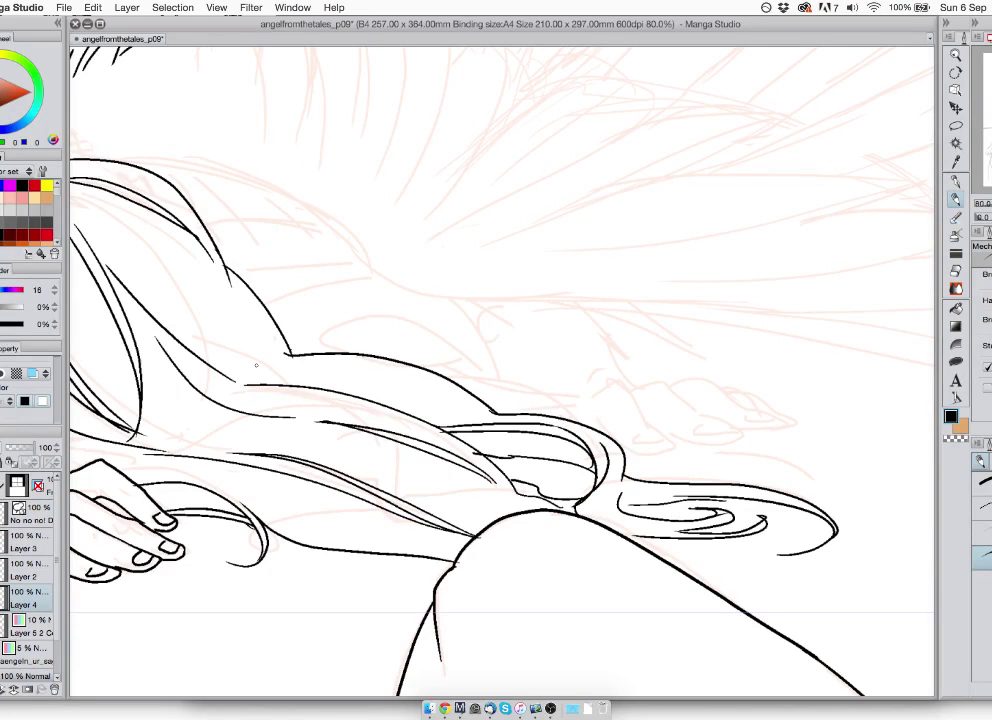
- Ink a doubled strand arcing over the crown into the long hair lock
{"action": "mouse_move", "coordinate": [292, 352]}
{"action": "left_mouse_down"}
{"action": "mouse_move", "coordinate": [204, 306]}
{"action": "mouse_move", "coordinate": [505, 354]}
{"action": "left_mouse_up"}
{"action": "key", "text": "super+z"}
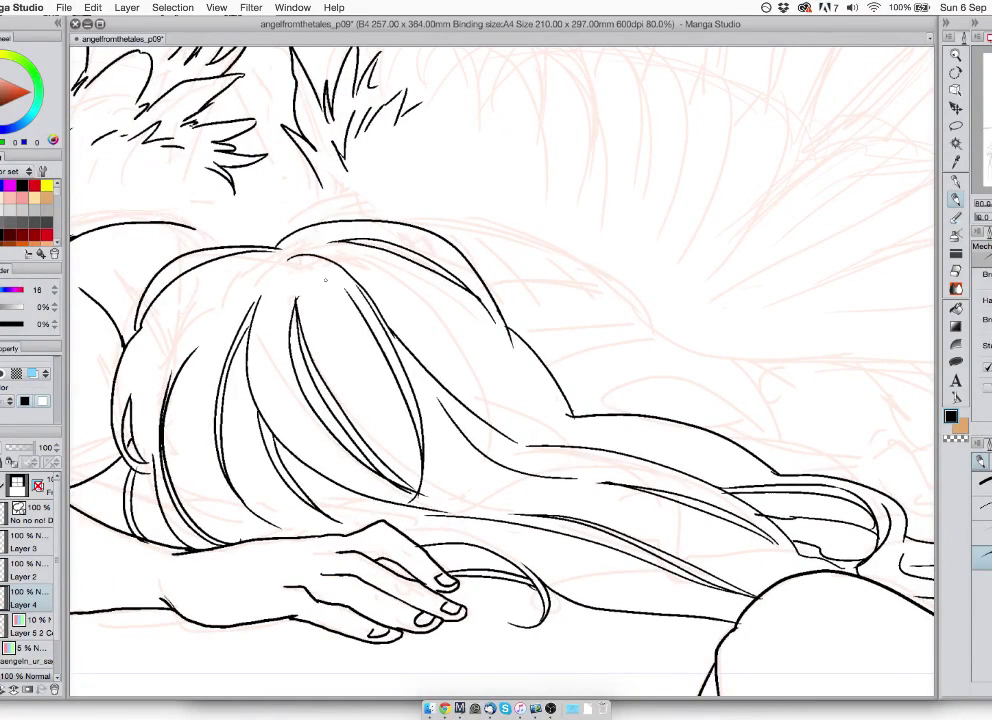
{"action": "left_click_drag", "start_coordinate": [297, 258], "coordinate": [357, 278]}
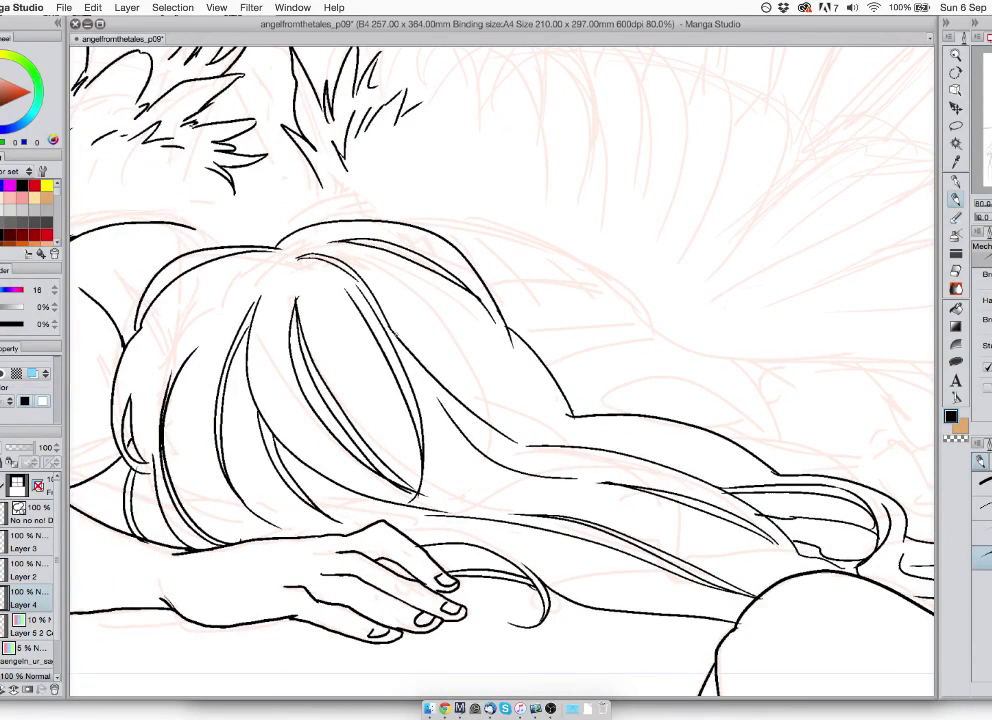
- Ink the wing's upper edge above the flowing hair as a bending line broken by small feather tufts
{"action": "left_click_drag", "start_coordinate": [501, 353], "coordinate": [388, 369]}
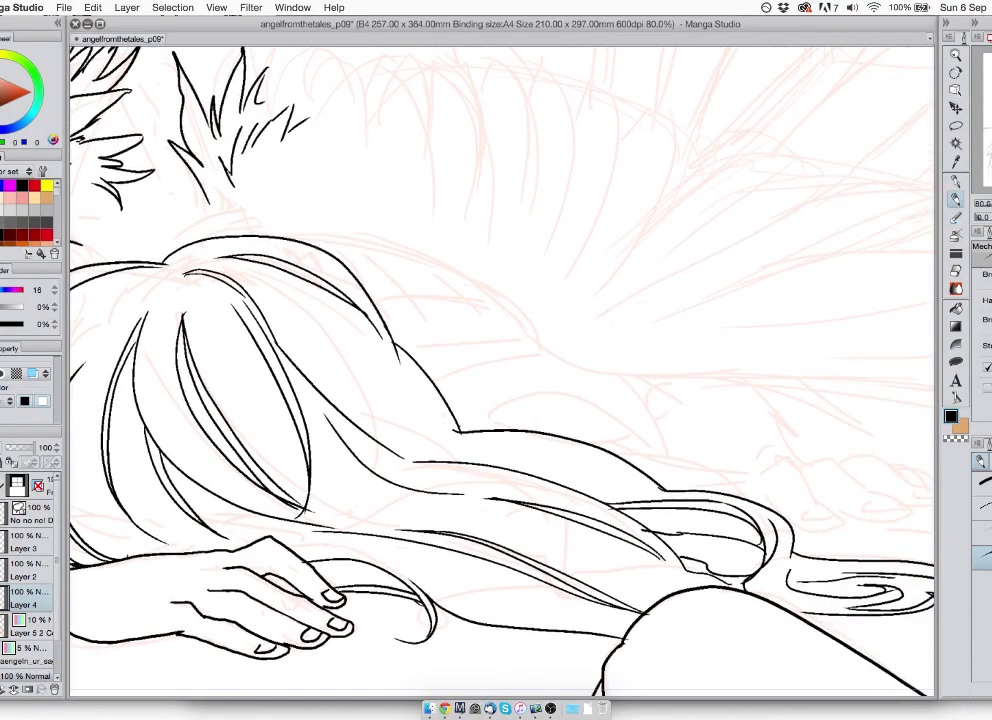
{"action": "mouse_move", "coordinate": [319, 248]}
{"action": "left_mouse_down"}
{"action": "mouse_move", "coordinate": [407, 286]}
{"action": "mouse_move", "coordinate": [448, 281]}
{"action": "mouse_move", "coordinate": [508, 312]}
{"action": "mouse_move", "coordinate": [513, 352]}
{"action": "mouse_move", "coordinate": [533, 362]}
{"action": "left_mouse_up"}
{"action": "left_click_drag", "start_coordinate": [532, 360], "coordinate": [577, 386]}
{"action": "left_click_drag", "start_coordinate": [563, 379], "coordinate": [618, 393]}
{"action": "mouse_move", "coordinate": [527, 353]}
{"action": "left_mouse_down"}
{"action": "mouse_move", "coordinate": [537, 363]}
{"action": "mouse_move", "coordinate": [503, 382]}
{"action": "mouse_move", "coordinate": [340, 376]}
{"action": "mouse_move", "coordinate": [414, 401]}
{"action": "mouse_move", "coordinate": [433, 393]}
{"action": "left_mouse_up"}
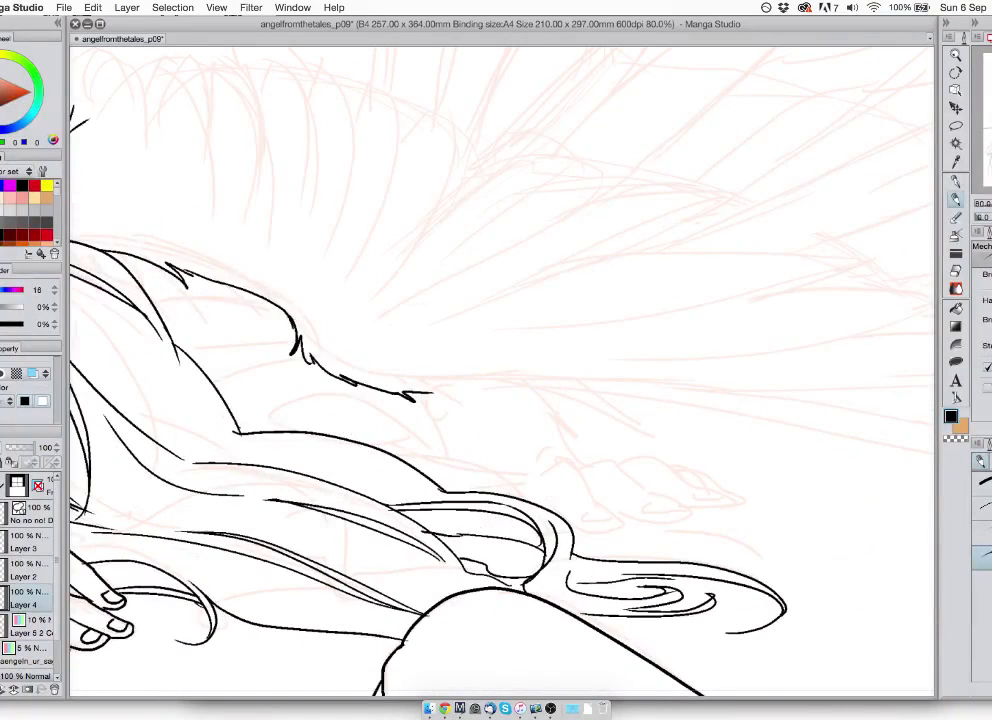
- Rotate the canvas and continue the wing's edge with a narrow pointed feather and the long side of the outermost feather
{"action": "scroll", "coordinate": [600, 390], "scroll_direction": "left", "scroll_amount": 7}
{"action": "key", "text": "shift+space"}
{"action": "left_click_drag", "start_coordinate": [311, 295], "coordinate": [407, 460]}
{"action": "key", "text": "p"}
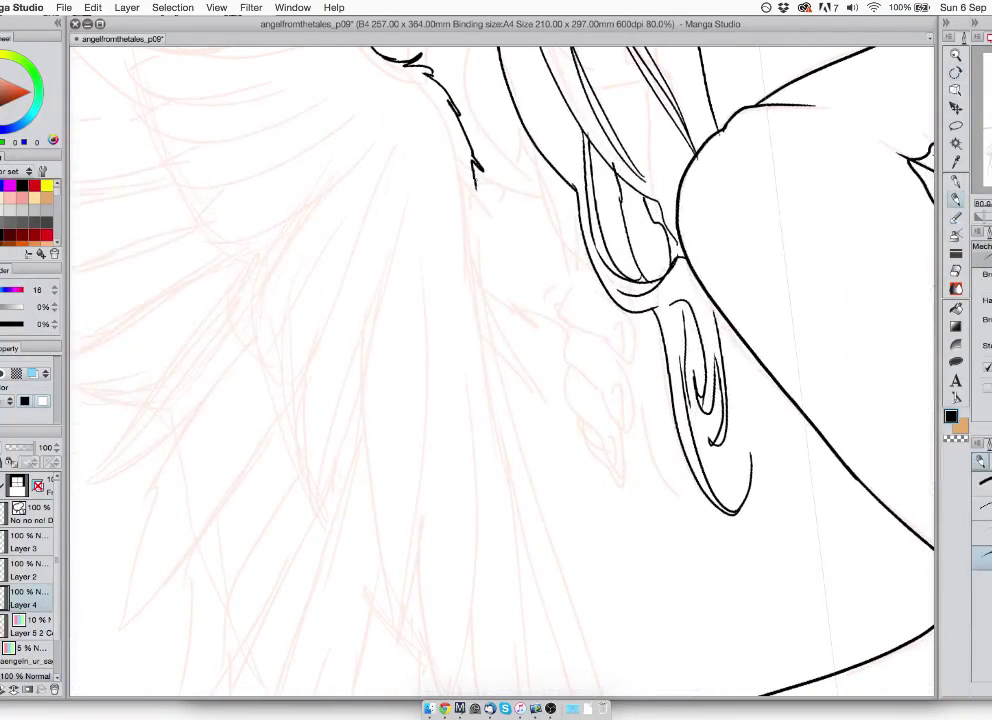
{"action": "mouse_move", "coordinate": [476, 170]}
{"action": "left_mouse_down"}
{"action": "mouse_move", "coordinate": [494, 323]}
{"action": "mouse_move", "coordinate": [540, 425]}
{"action": "left_mouse_up"}
{"action": "scroll", "coordinate": [500, 330], "scroll_direction": "down", "scroll_amount": 5}
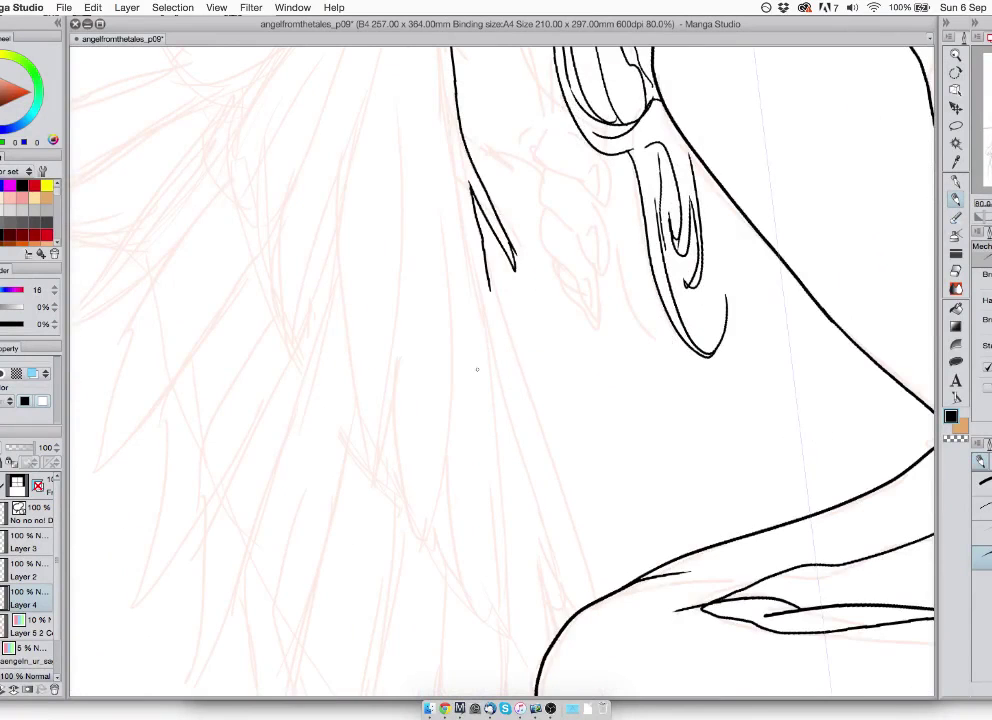
{"action": "scroll", "coordinate": [501, 207], "scroll_direction": "down", "scroll_amount": 3}
{"action": "left_click_drag", "start_coordinate": [495, 185], "coordinate": [511, 565]}
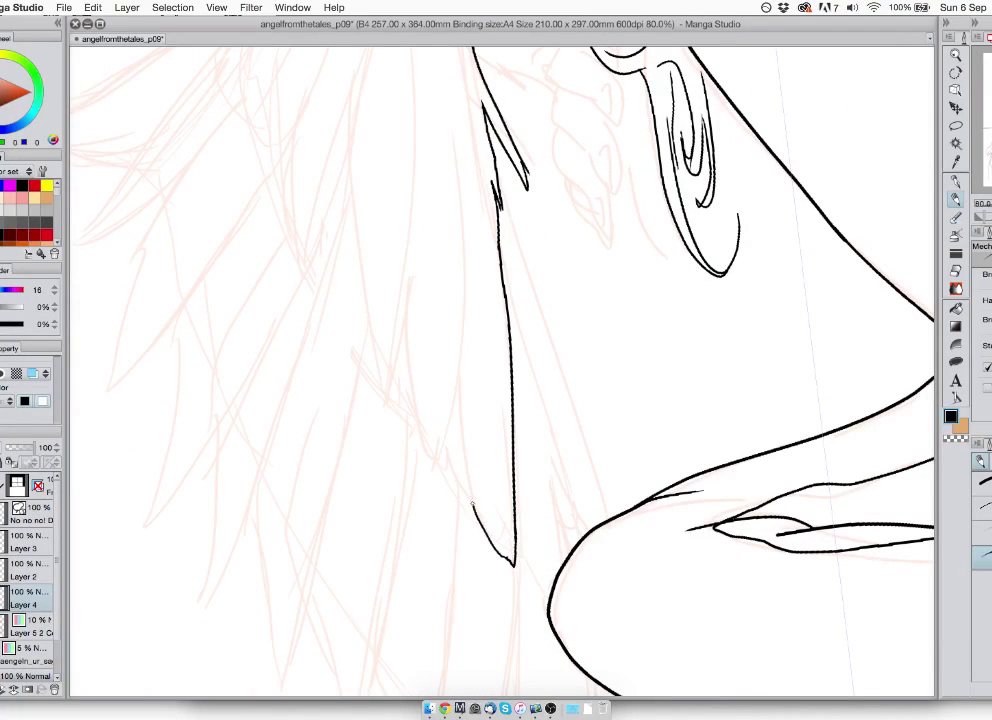
- Close the outermost feather's tip and ink the neighbouring long feathers with notched edges and curved dividing lines
{"action": "mouse_move", "coordinate": [458, 393]}
{"action": "left_mouse_down"}
{"action": "mouse_move", "coordinate": [470, 470]}
{"action": "mouse_move", "coordinate": [514, 565]}
{"action": "left_mouse_up"}
{"action": "mouse_move", "coordinate": [437, 458]}
{"action": "left_mouse_down"}
{"action": "mouse_move", "coordinate": [465, 332]}
{"action": "mouse_move", "coordinate": [454, 148]}
{"action": "left_mouse_up"}
{"action": "mouse_move", "coordinate": [430, 454]}
{"action": "left_mouse_down"}
{"action": "mouse_move", "coordinate": [406, 321]}
{"action": "mouse_move", "coordinate": [482, 476]}
{"action": "left_mouse_up"}
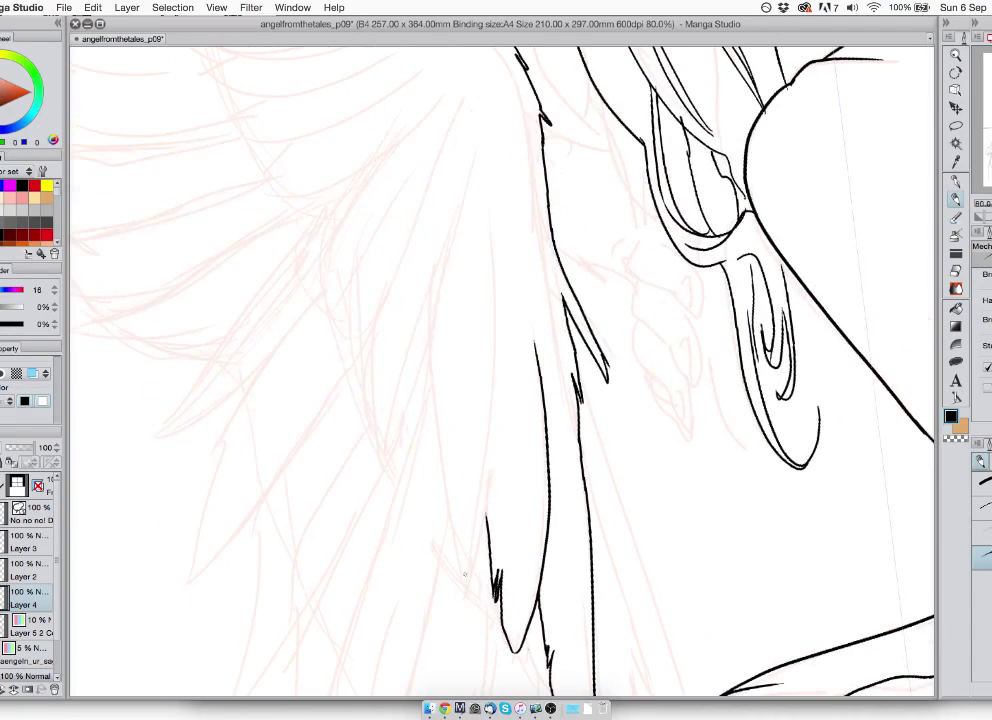
{"action": "left_click_drag", "start_coordinate": [463, 580], "coordinate": [484, 507]}
{"action": "left_click_drag", "start_coordinate": [491, 450], "coordinate": [482, 224]}
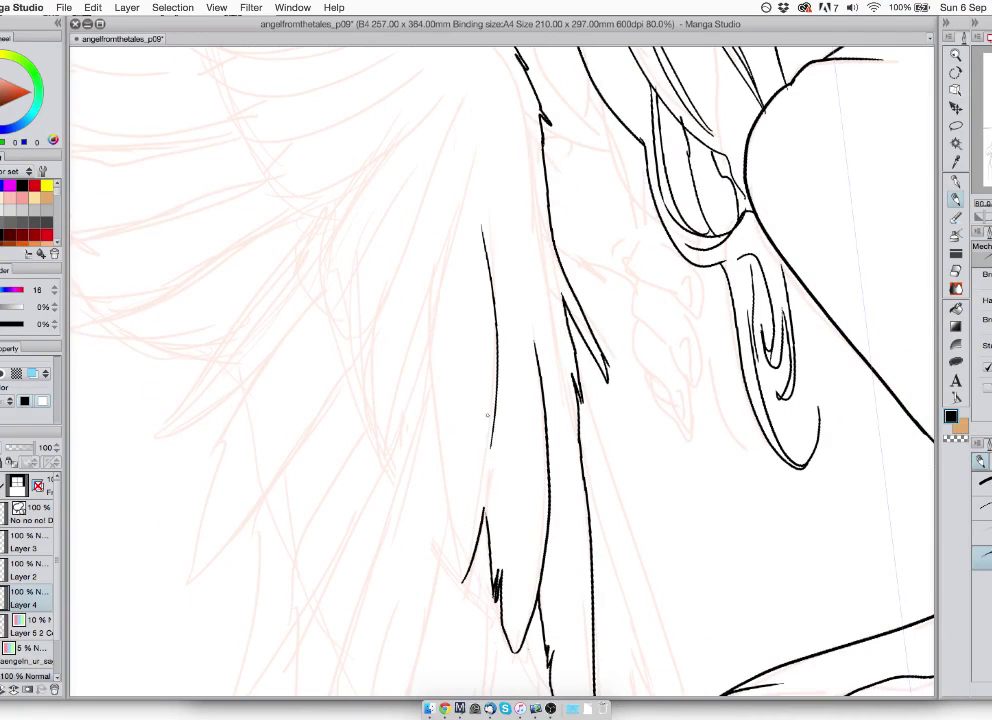
{"action": "key", "text": "super+z"}
{"action": "left_click_drag", "start_coordinate": [502, 322], "coordinate": [490, 482]}
{"action": "left_click_drag", "start_coordinate": [461, 578], "coordinate": [428, 368]}
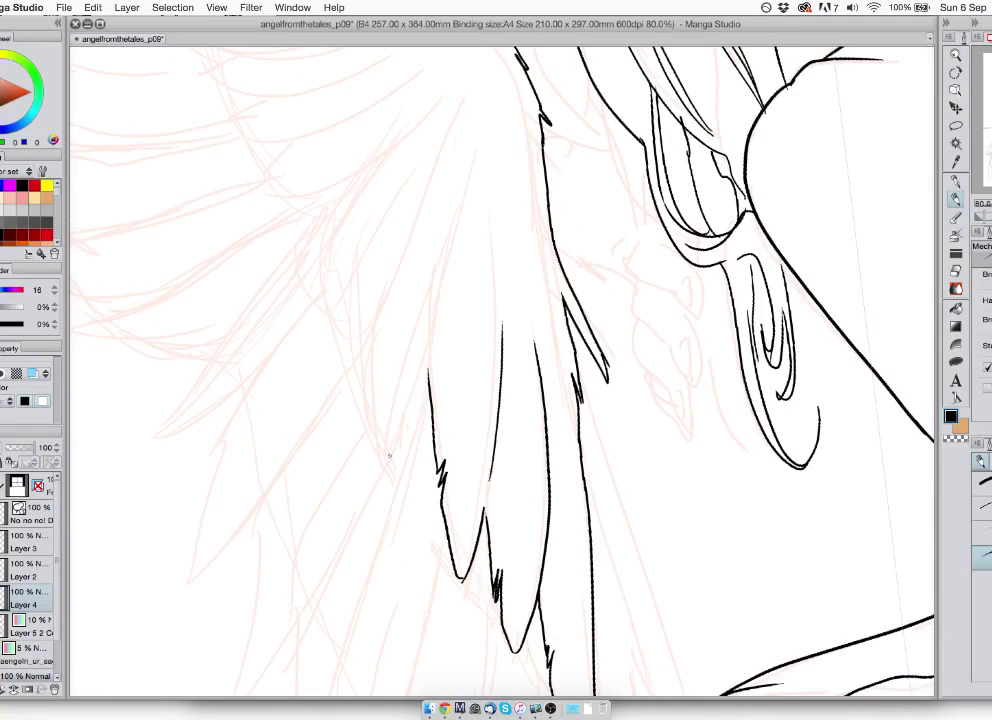
- Ink the next feather tips along the wing's fan, and add short dividing lines toward the wing's base
{"action": "mouse_move", "coordinate": [386, 476]}
{"action": "left_mouse_down"}
{"action": "mouse_move", "coordinate": [425, 354]}
{"action": "mouse_move", "coordinate": [397, 461]}
{"action": "left_mouse_up"}
{"action": "key", "text": "super+z"}
{"action": "left_click_drag", "start_coordinate": [464, 229], "coordinate": [470, 187]}
{"action": "mouse_move", "coordinate": [397, 461]}
{"action": "left_mouse_down"}
{"action": "mouse_move", "coordinate": [370, 433]}
{"action": "mouse_move", "coordinate": [372, 310]}
{"action": "mouse_move", "coordinate": [450, 487]}
{"action": "mouse_move", "coordinate": [431, 535]}
{"action": "mouse_move", "coordinate": [427, 420]}
{"action": "left_mouse_up"}
{"action": "mouse_move", "coordinate": [485, 442]}
{"action": "left_mouse_down"}
{"action": "mouse_move", "coordinate": [542, 312]}
{"action": "mouse_move", "coordinate": [516, 374]}
{"action": "left_mouse_up"}
{"action": "key", "text": "super+z"}
{"action": "left_click_drag", "start_coordinate": [439, 393], "coordinate": [518, 289]}
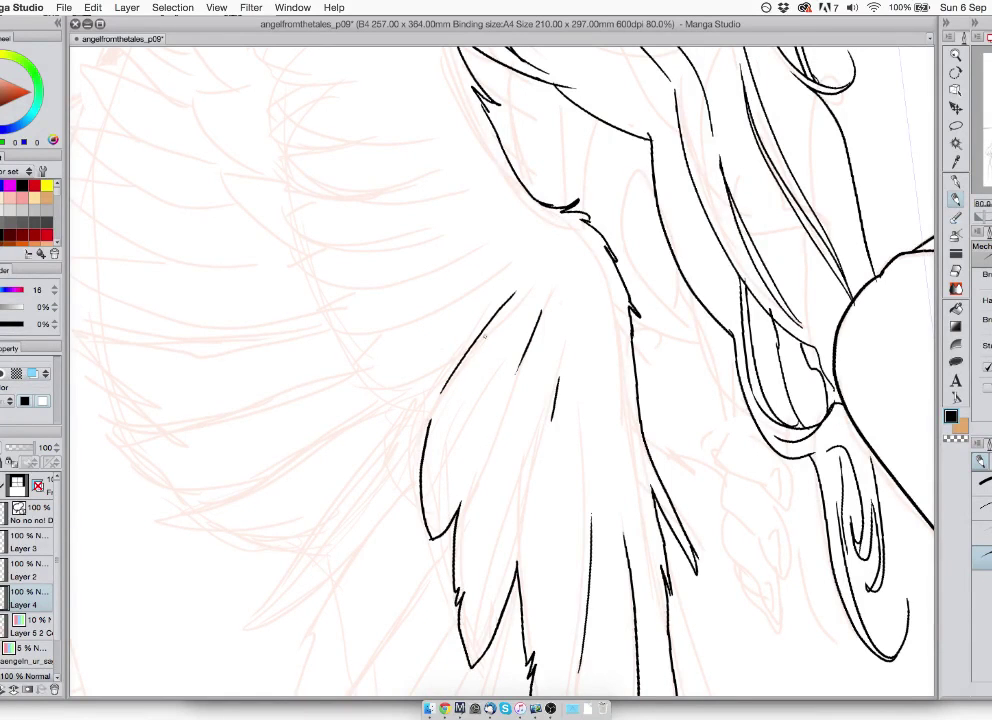
- Rotate the canvas and extend the feather row with two long curved feathers with jagged notches at their tips
{"action": "mouse_move", "coordinate": [431, 421]}
{"action": "left_mouse_down"}
{"action": "mouse_move", "coordinate": [400, 437]}
{"action": "mouse_move", "coordinate": [428, 379]}
{"action": "mouse_move", "coordinate": [351, 384]}
{"action": "mouse_move", "coordinate": [351, 363]}
{"action": "mouse_move", "coordinate": [371, 336]}
{"action": "mouse_move", "coordinate": [376, 423]}
{"action": "mouse_move", "coordinate": [434, 489]}
{"action": "mouse_move", "coordinate": [637, 398]}
{"action": "mouse_move", "coordinate": [663, 432]}
{"action": "mouse_move", "coordinate": [678, 433]}
{"action": "left_mouse_up"}
{"action": "key", "text": "r"}
{"action": "key", "text": "e"}
{"action": "key", "text": "p"}
{"action": "key", "text": "e"}
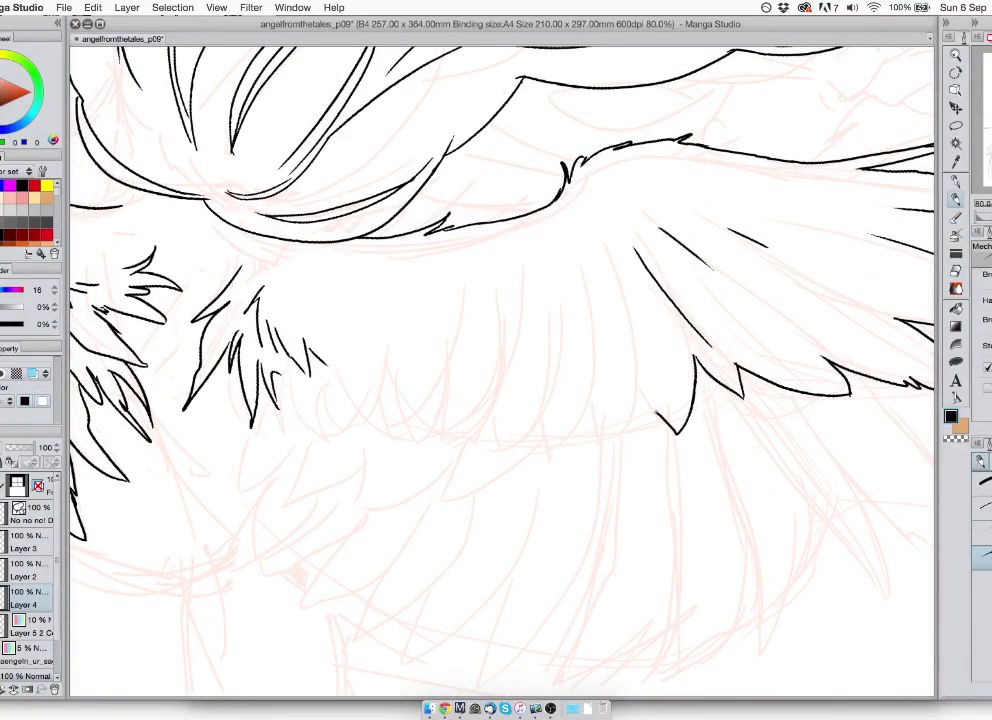
{"action": "mouse_move", "coordinate": [607, 438]}
{"action": "left_mouse_down"}
{"action": "mouse_move", "coordinate": [629, 322]}
{"action": "mouse_move", "coordinate": [607, 244]}
{"action": "left_mouse_up"}
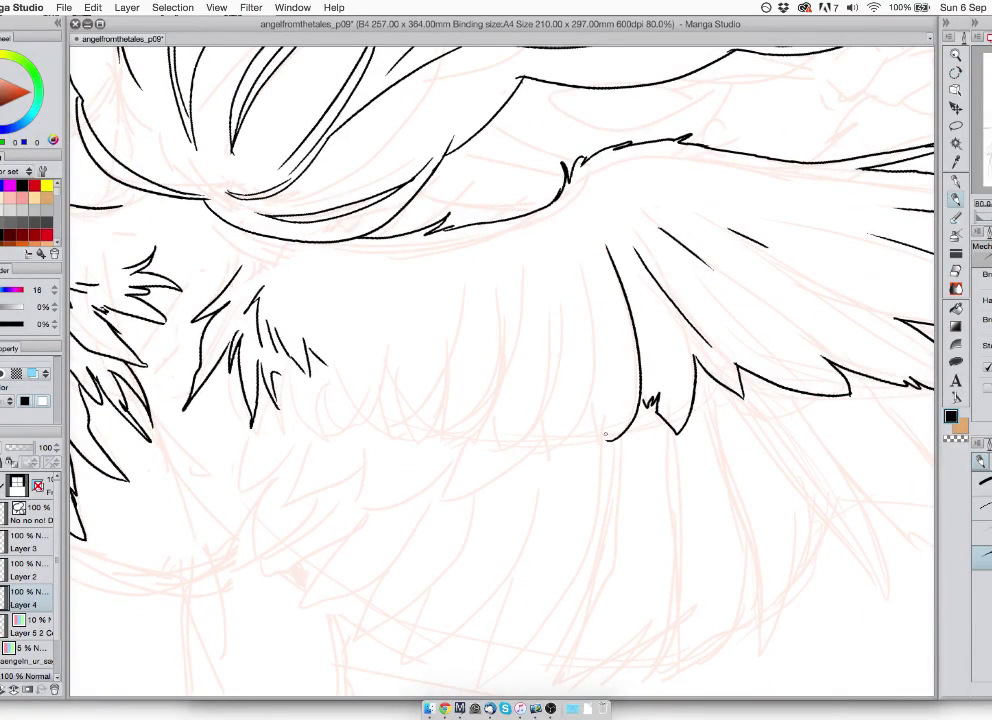
{"action": "left_click_drag", "start_coordinate": [545, 449], "coordinate": [580, 265]}
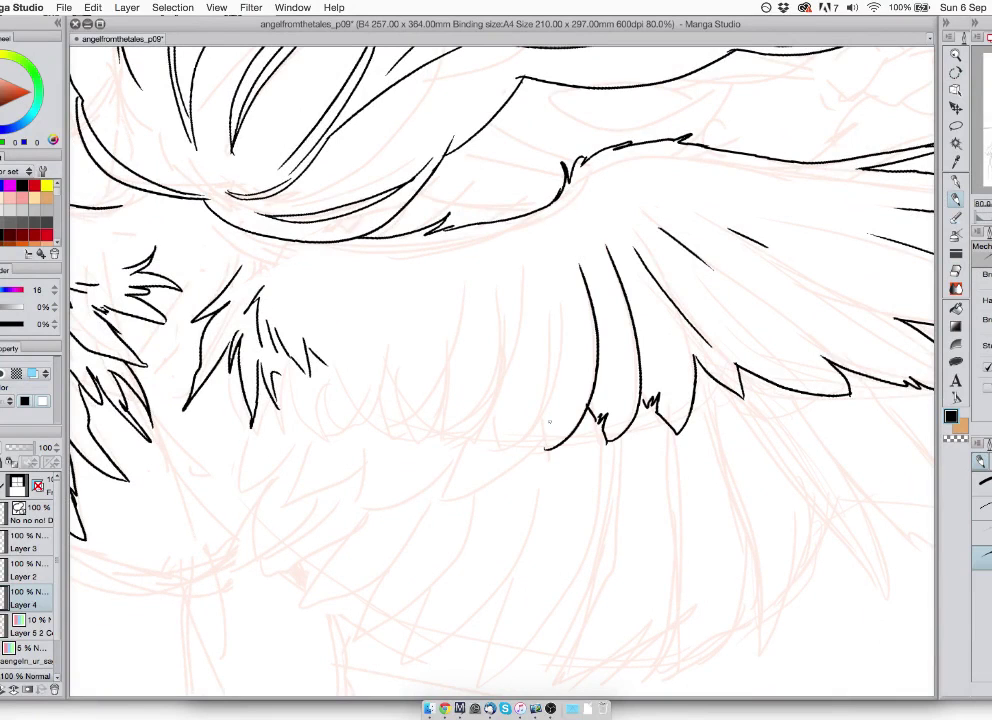
- Ink progressively shorter curved feathers with ragged tips toward the wing's inner end, redrawing the strokes that miss
{"action": "left_click_drag", "start_coordinate": [500, 448], "coordinate": [556, 320]}
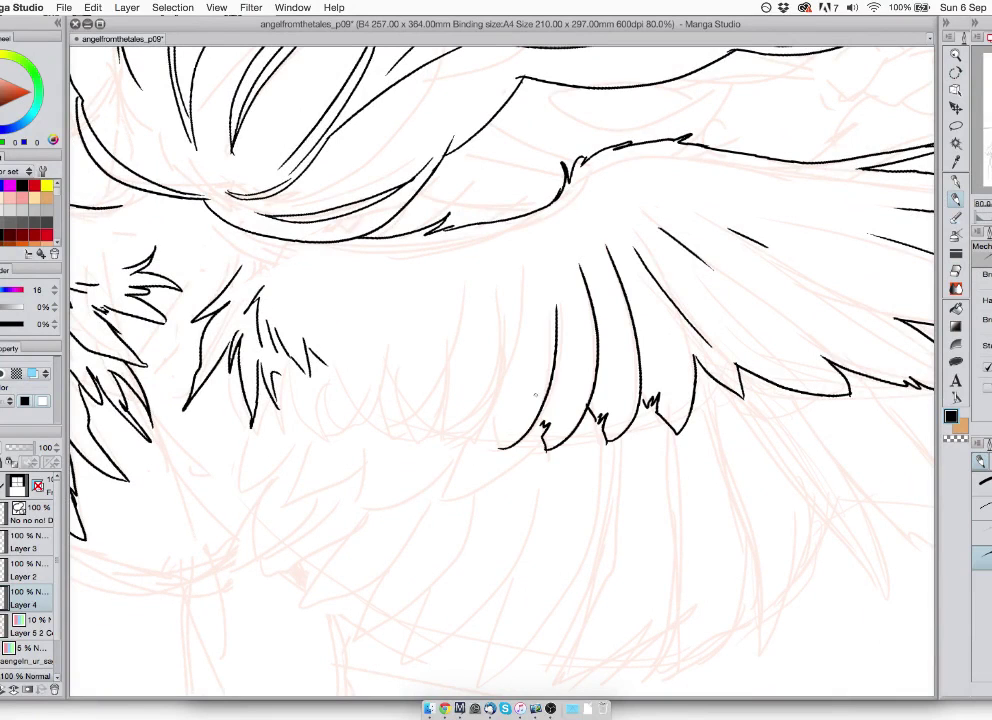
{"action": "key", "text": "ctrl+z"}
{"action": "left_click_drag", "start_coordinate": [510, 447], "coordinate": [563, 328]}
{"action": "key", "text": "ctrl+z"}
{"action": "left_click_drag", "start_coordinate": [516, 443], "coordinate": [561, 317]}
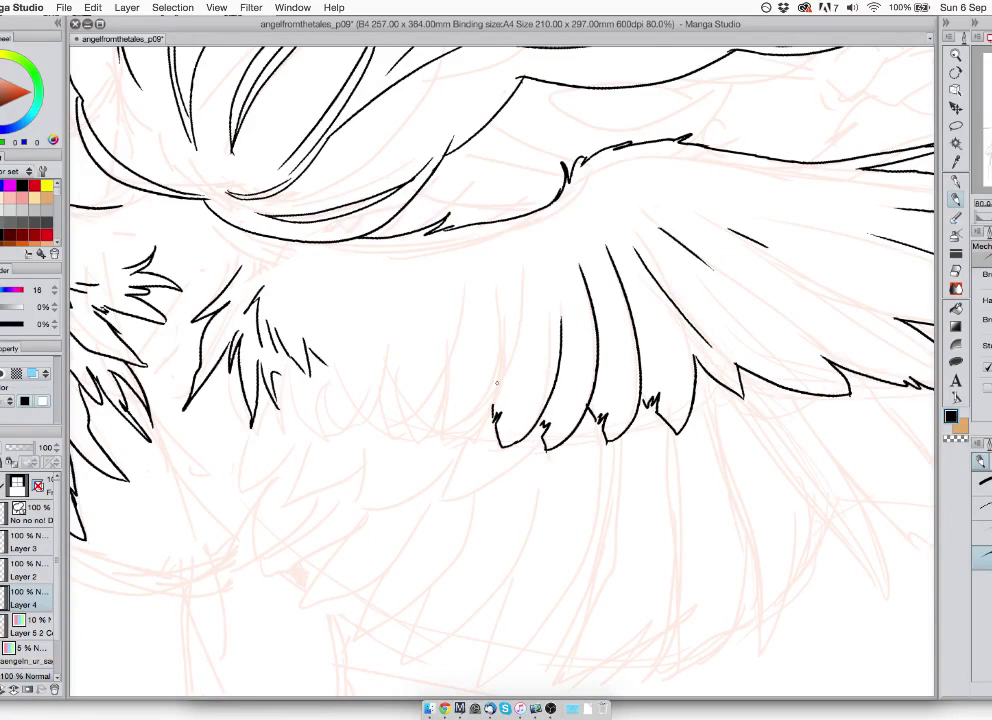
{"action": "left_click_drag", "start_coordinate": [472, 423], "coordinate": [522, 267]}
{"action": "key", "text": "ctrl+z"}
{"action": "left_click_drag", "start_coordinate": [453, 438], "coordinate": [510, 324]}
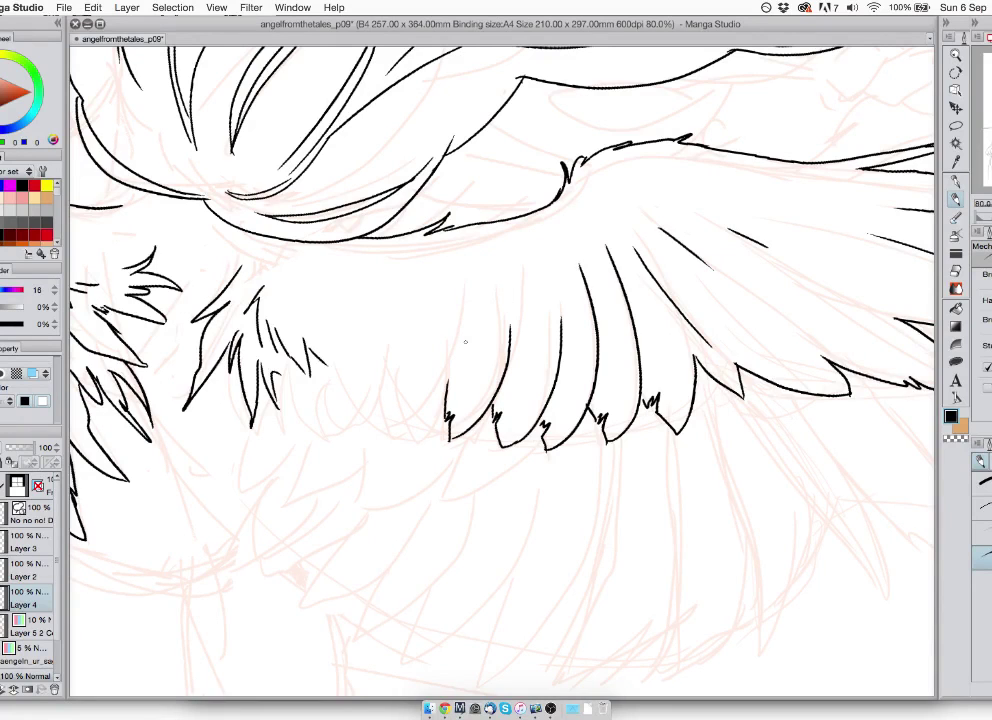
{"action": "left_click_drag", "start_coordinate": [404, 382], "coordinate": [446, 405]}
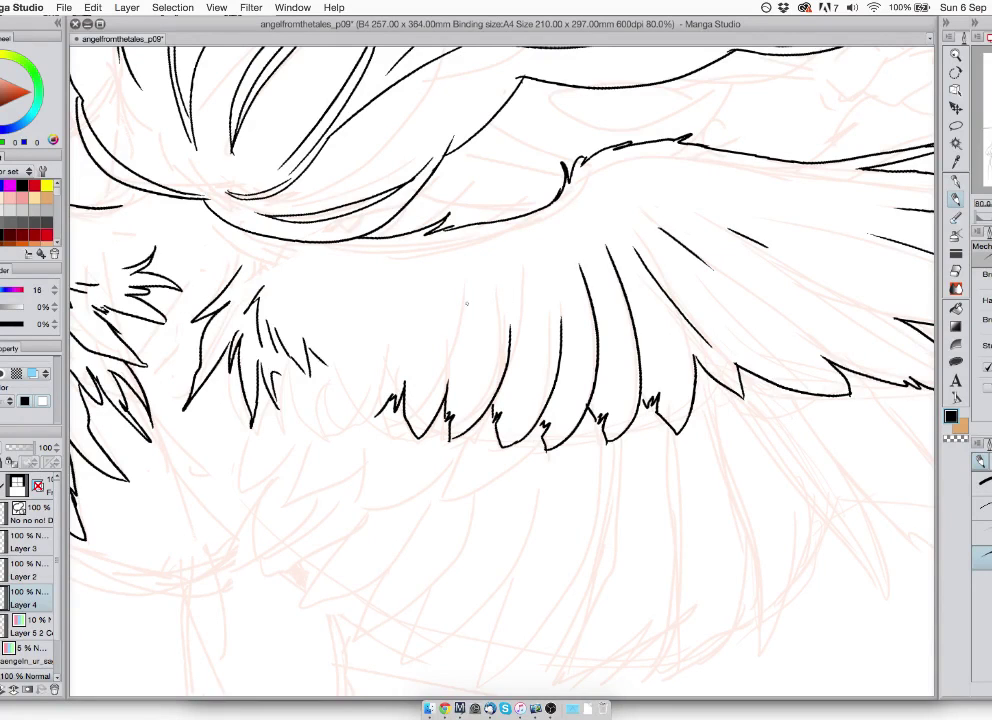
- Add short zigzag tufts above the feather row, and close the row's gap with jagged tips up to the inner tuft
{"action": "left_click_drag", "start_coordinate": [441, 318], "coordinate": [433, 340]}
{"action": "key", "text": "super+z"}
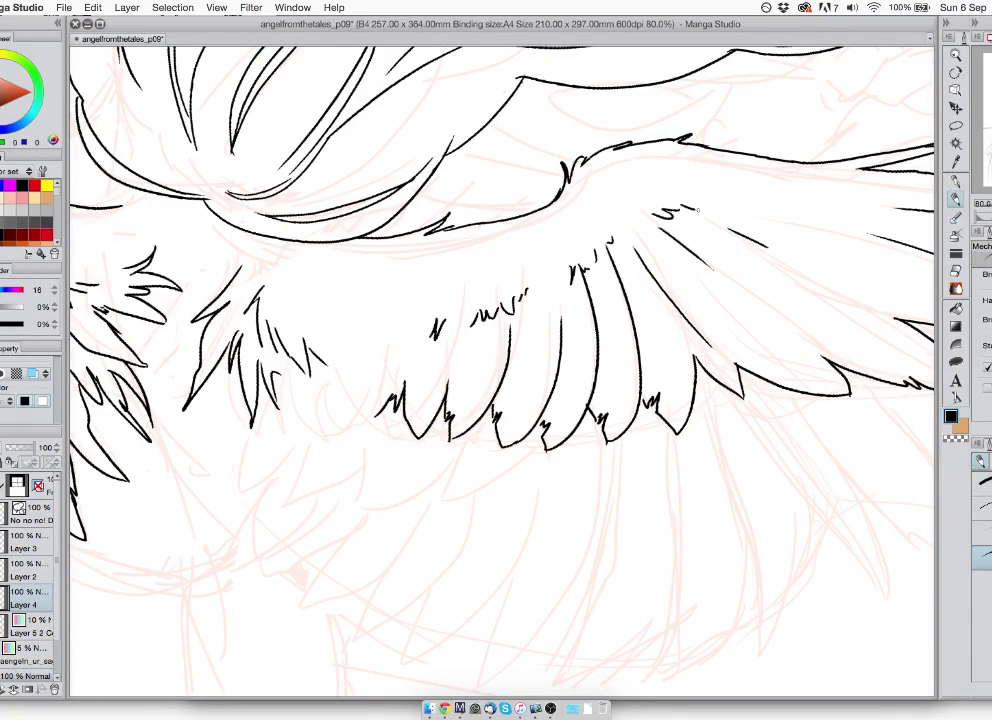
{"action": "left_click_drag", "start_coordinate": [560, 300], "coordinate": [733, 283]}
{"action": "mouse_move", "coordinate": [549, 397]}
{"action": "left_mouse_down"}
{"action": "mouse_move", "coordinate": [558, 364]}
{"action": "mouse_move", "coordinate": [488, 428]}
{"action": "left_mouse_up"}
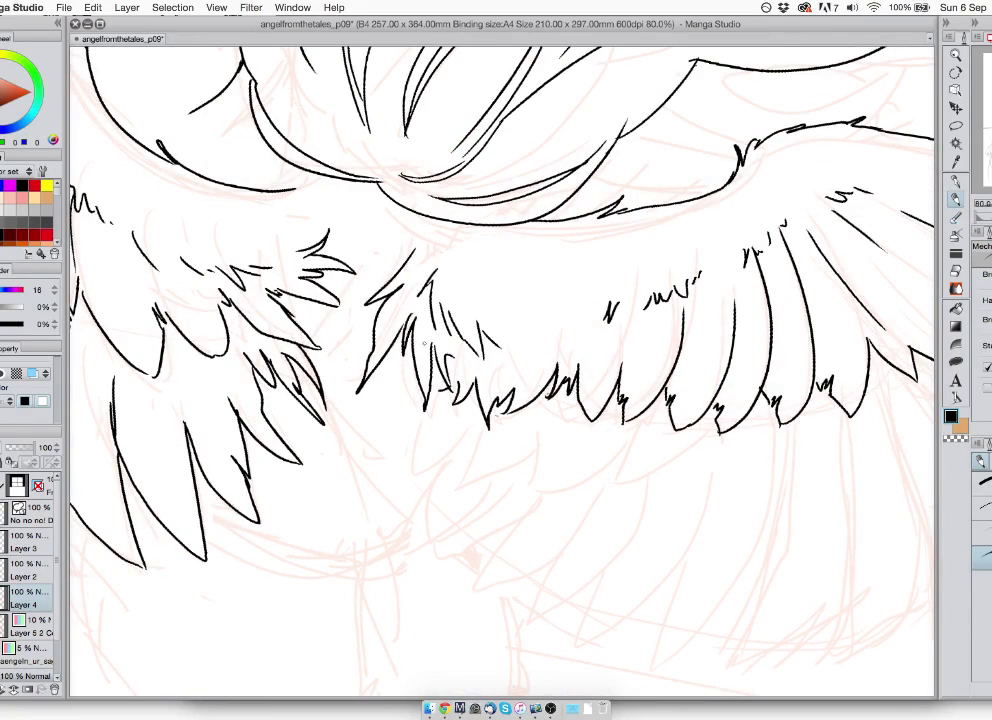
- Add short strokes among the opposite wing's inner feathers and in the gaps between its two feather tiers
{"action": "mouse_move", "coordinate": [408, 387]}
{"action": "left_mouse_down"}
{"action": "mouse_move", "coordinate": [411, 366]}
{"action": "mouse_move", "coordinate": [585, 307]}
{"action": "mouse_move", "coordinate": [612, 311]}
{"action": "left_mouse_up"}
{"action": "left_click_drag", "start_coordinate": [452, 327], "coordinate": [496, 360]}
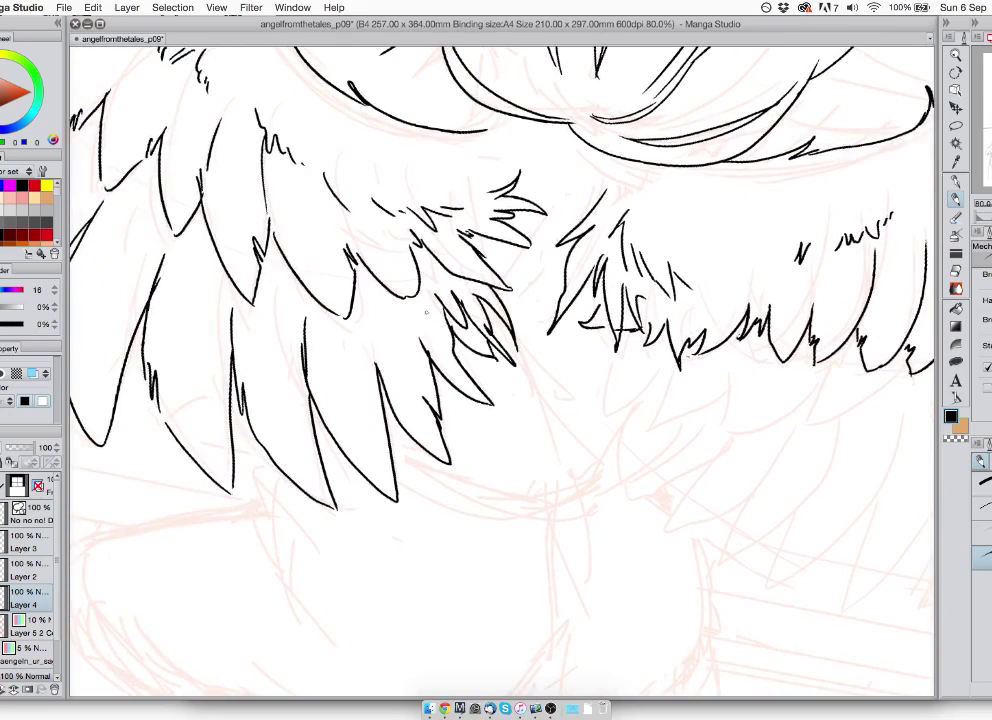
{"action": "left_click_drag", "start_coordinate": [374, 284], "coordinate": [377, 321]}
{"action": "left_click_drag", "start_coordinate": [385, 250], "coordinate": [422, 491]}
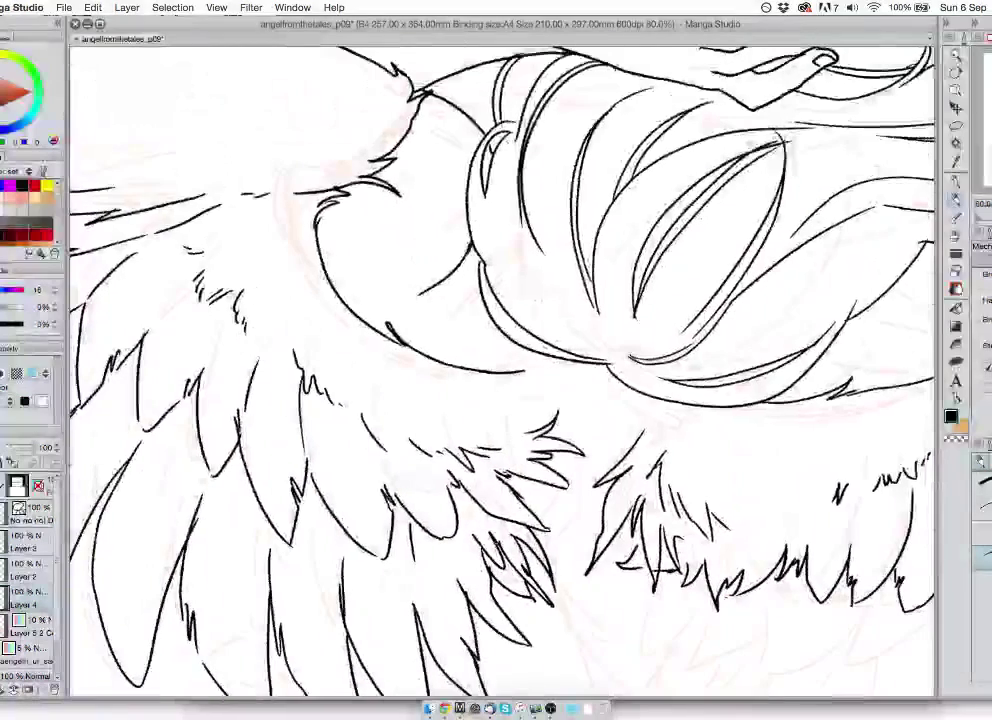
{"action": "left_click_drag", "start_coordinate": [323, 436], "coordinate": [333, 468]}
- Start the outer feather tier beyond the row's inner end with short pointed feathers that grow longer, some with jagged notches
{"action": "left_click_drag", "start_coordinate": [560, 420], "coordinate": [402, 213]}
{"action": "mouse_move", "coordinate": [497, 370]}
{"action": "left_mouse_down"}
{"action": "mouse_move", "coordinate": [469, 427]}
{"action": "mouse_move", "coordinate": [530, 398]}
{"action": "left_mouse_up"}
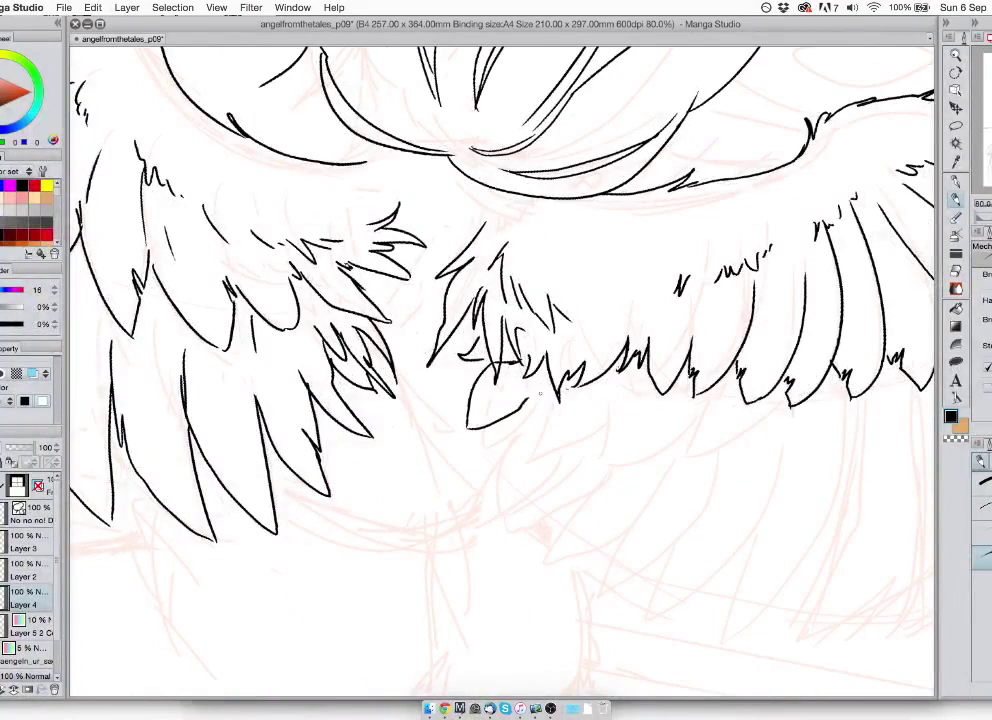
{"action": "mouse_move", "coordinate": [597, 401]}
{"action": "left_mouse_down"}
{"action": "mouse_move", "coordinate": [470, 302]}
{"action": "mouse_move", "coordinate": [533, 326]}
{"action": "left_mouse_up"}
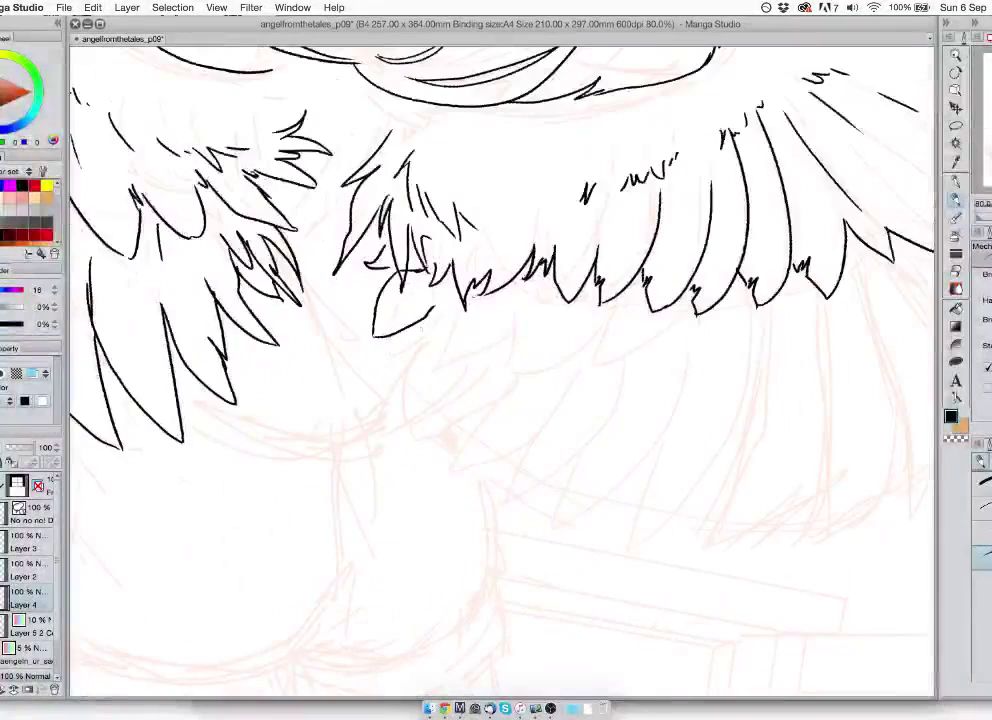
{"action": "mouse_move", "coordinate": [473, 355]}
{"action": "left_mouse_down"}
{"action": "mouse_move", "coordinate": [389, 382]}
{"action": "mouse_move", "coordinate": [402, 373]}
{"action": "mouse_move", "coordinate": [399, 351]}
{"action": "mouse_move", "coordinate": [423, 425]}
{"action": "mouse_move", "coordinate": [444, 429]}
{"action": "mouse_move", "coordinate": [508, 388]}
{"action": "mouse_move", "coordinate": [457, 461]}
{"action": "mouse_move", "coordinate": [527, 444]}
{"action": "mouse_move", "coordinate": [581, 364]}
{"action": "left_mouse_up"}
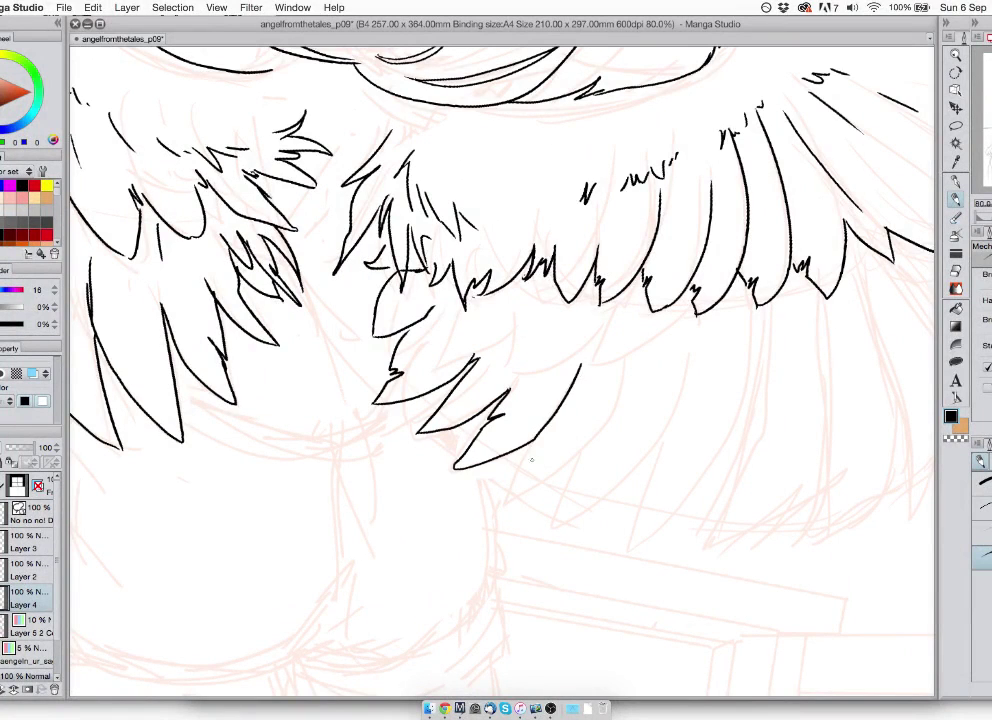
{"action": "mouse_move", "coordinate": [535, 439]}
{"action": "left_mouse_down"}
{"action": "mouse_move", "coordinate": [504, 497]}
{"action": "mouse_move", "coordinate": [626, 358]}
{"action": "left_mouse_up"}
{"action": "mouse_move", "coordinate": [591, 443]}
{"action": "left_mouse_down"}
{"action": "mouse_move", "coordinate": [573, 477]}
{"action": "mouse_move", "coordinate": [686, 319]}
{"action": "mouse_move", "coordinate": [537, 258]}
{"action": "left_mouse_up"}
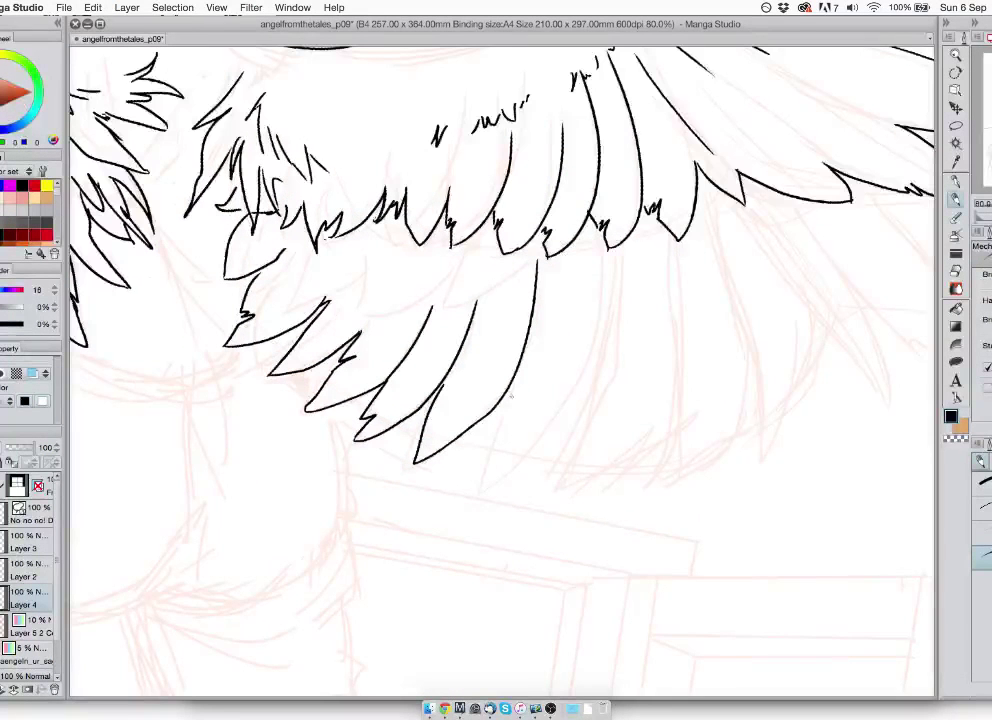
- Continue the outer tier with long, evenly spaced curved feathers, adding pointed tips and small notches along their edges
{"action": "mouse_move", "coordinate": [510, 388]}
{"action": "left_mouse_down"}
{"action": "mouse_move", "coordinate": [503, 474]}
{"action": "mouse_move", "coordinate": [553, 413]}
{"action": "mouse_move", "coordinate": [604, 257]}
{"action": "left_mouse_up"}
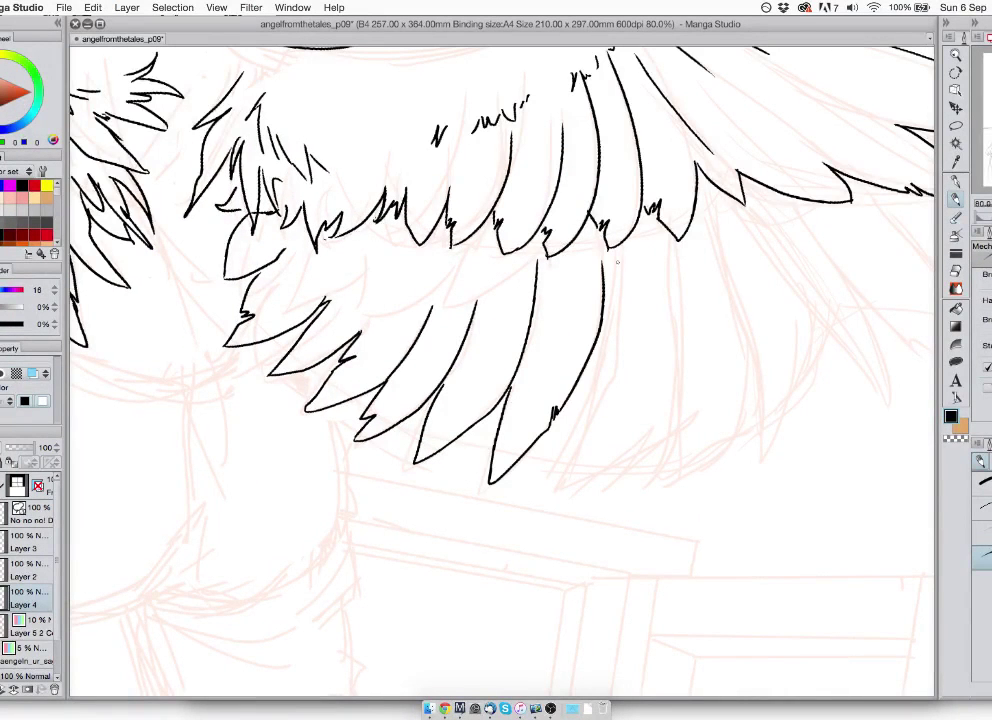
{"action": "left_click_drag", "start_coordinate": [603, 312], "coordinate": [567, 506]}
{"action": "mouse_move", "coordinate": [567, 506]}
{"action": "left_mouse_down"}
{"action": "mouse_move", "coordinate": [615, 478]}
{"action": "mouse_move", "coordinate": [676, 360]}
{"action": "left_mouse_up"}
{"action": "mouse_move", "coordinate": [300, 330]}
{"action": "left_mouse_down"}
{"action": "mouse_move", "coordinate": [755, 382]}
{"action": "mouse_move", "coordinate": [812, 403]}
{"action": "mouse_move", "coordinate": [298, 299]}
{"action": "mouse_move", "coordinate": [215, 298]}
{"action": "left_mouse_up"}
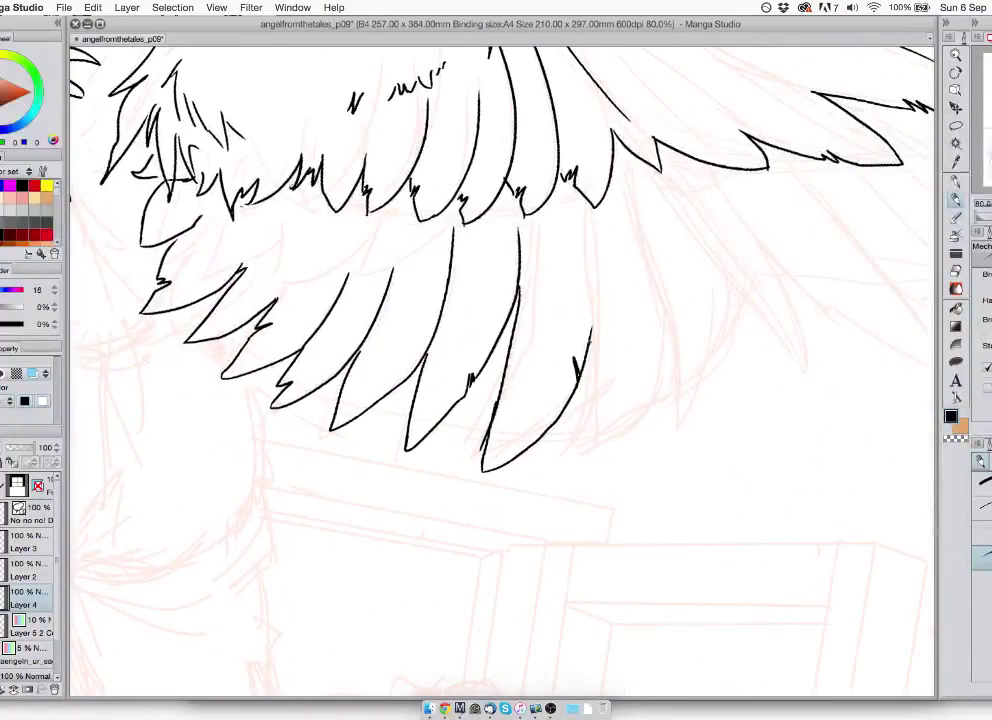
{"action": "left_click_drag", "start_coordinate": [594, 241], "coordinate": [577, 377]}
{"action": "left_click_drag", "start_coordinate": [594, 269], "coordinate": [598, 430]}
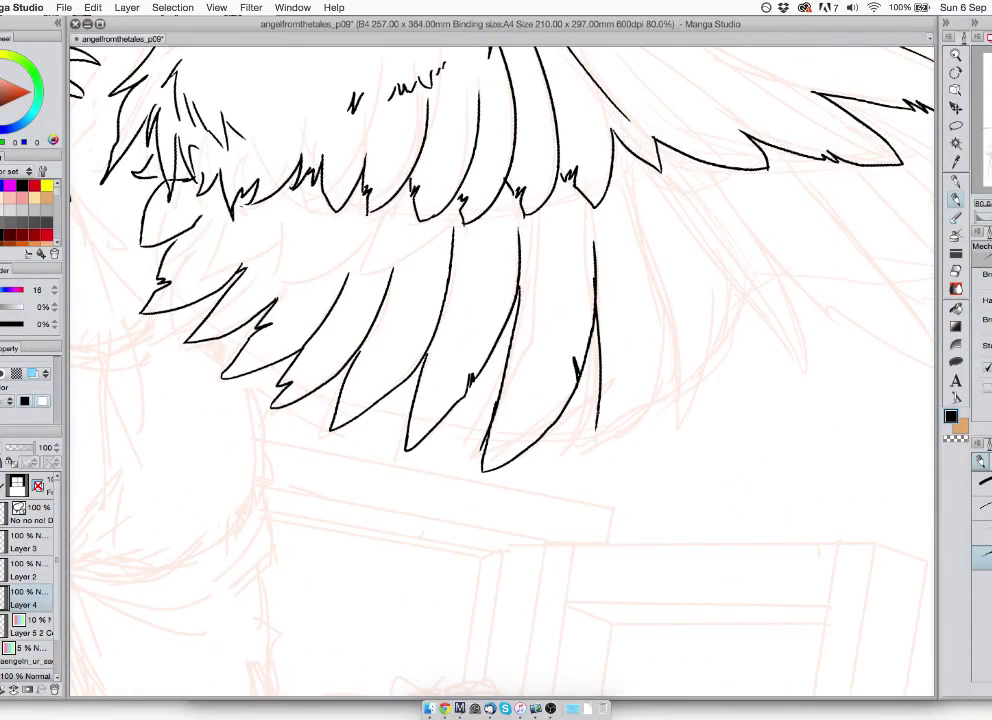
{"action": "left_click_drag", "start_coordinate": [657, 366], "coordinate": [609, 461]}
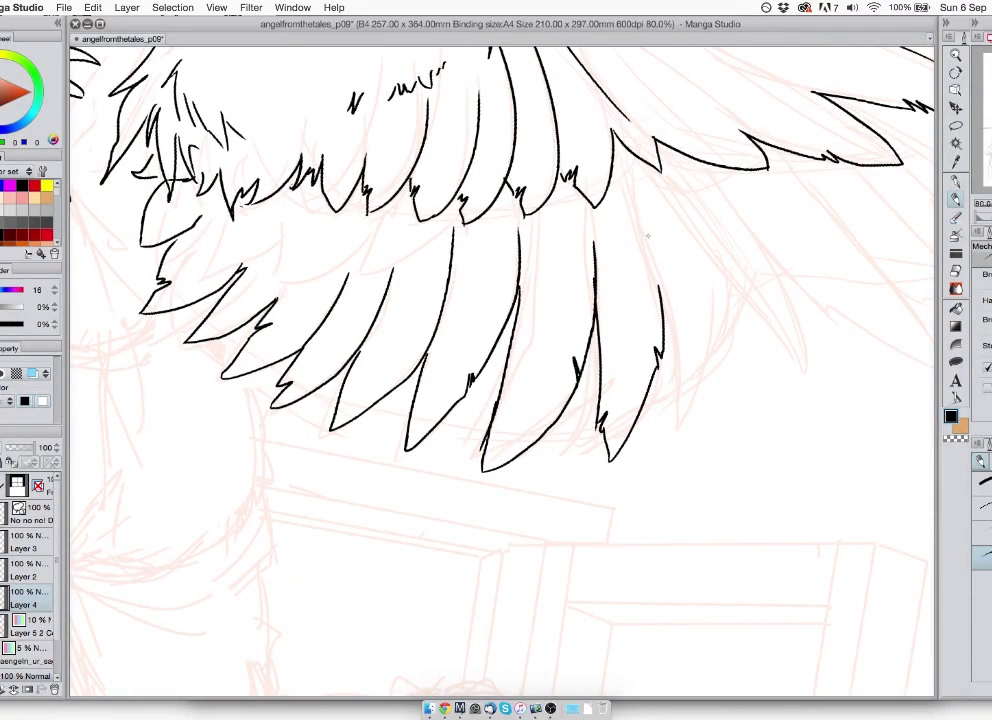
- Fan the outer tier toward the wing tip with longer slanted feathers, with zigzag notches where neighbouring feathers overlap
{"action": "mouse_move", "coordinate": [639, 203]}
{"action": "left_mouse_down"}
{"action": "mouse_move", "coordinate": [697, 420]}
{"action": "mouse_move", "coordinate": [727, 328]}
{"action": "mouse_move", "coordinate": [730, 271]}
{"action": "mouse_move", "coordinate": [558, 310]}
{"action": "left_mouse_up"}
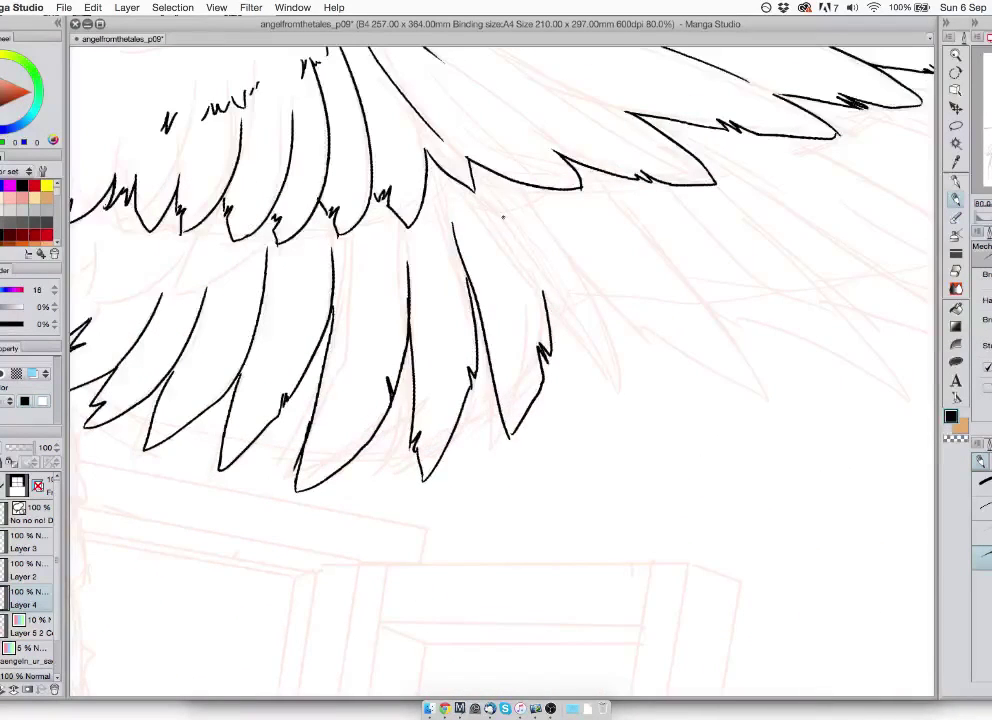
{"action": "mouse_move", "coordinate": [503, 217]}
{"action": "left_mouse_down"}
{"action": "mouse_move", "coordinate": [558, 314]}
{"action": "mouse_move", "coordinate": [624, 374]}
{"action": "mouse_move", "coordinate": [626, 332]}
{"action": "left_mouse_up"}
{"action": "mouse_move", "coordinate": [527, 195]}
{"action": "left_mouse_down"}
{"action": "mouse_move", "coordinate": [610, 303]}
{"action": "mouse_move", "coordinate": [752, 392]}
{"action": "left_mouse_up"}
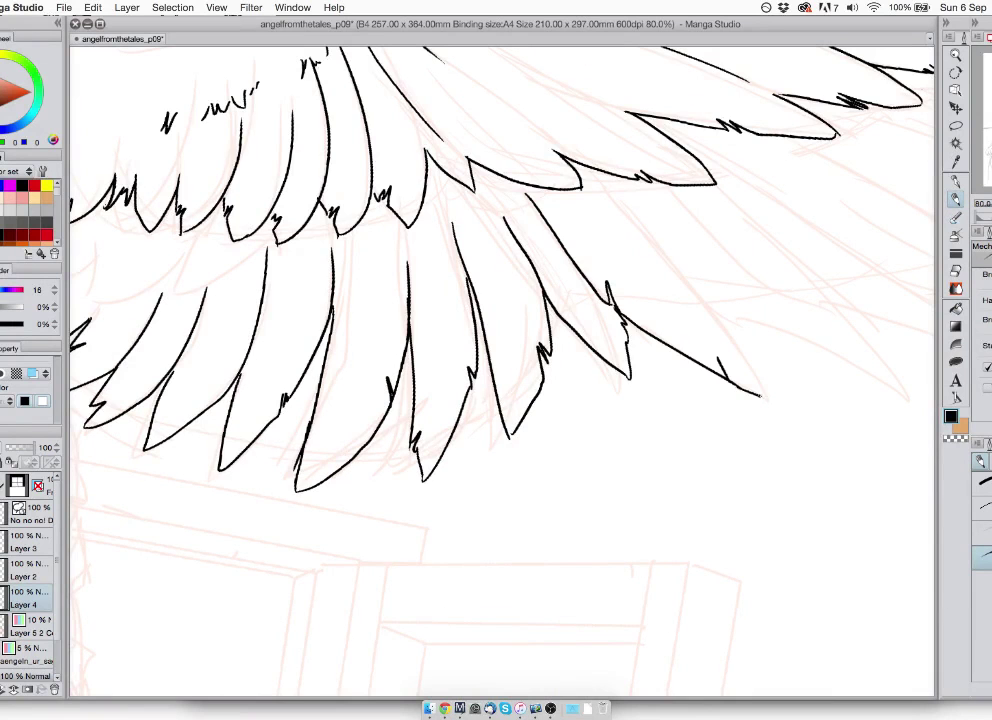
{"action": "left_click_drag", "start_coordinate": [691, 279], "coordinate": [771, 400]}
{"action": "scroll", "coordinate": [517, 303], "scroll_direction": "right", "scroll_amount": 5}
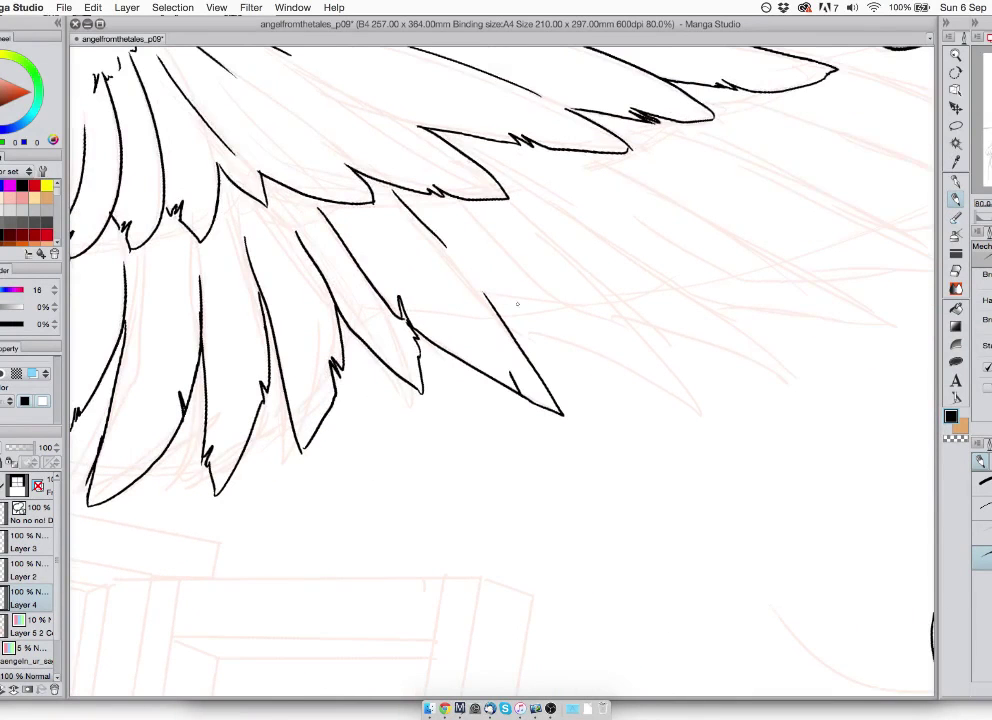
{"action": "mouse_move", "coordinate": [505, 318]}
{"action": "left_mouse_down"}
{"action": "mouse_move", "coordinate": [655, 389]}
{"action": "mouse_move", "coordinate": [473, 188]}
{"action": "left_mouse_up"}
{"action": "left_click_drag", "start_coordinate": [513, 316], "coordinate": [391, 425]}
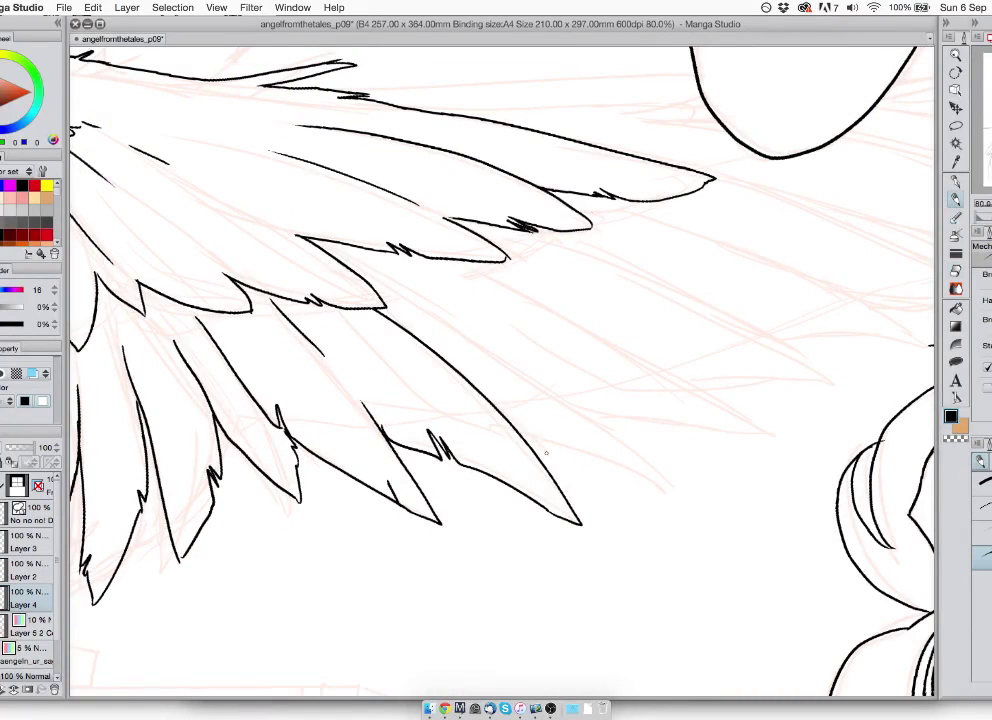
- Ink long narrow feathers with jagged notches along the wing's far end, ending close to the seated figure's hair
{"action": "left_click_drag", "start_coordinate": [400, 283], "coordinate": [673, 487]}
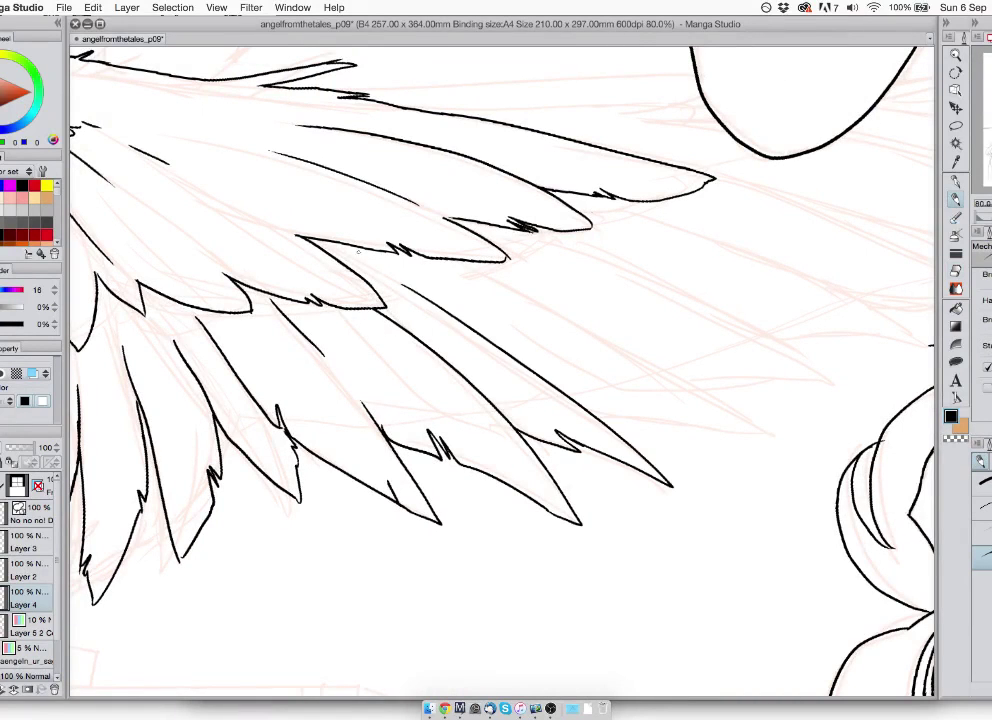
{"action": "left_click_drag", "start_coordinate": [612, 413], "coordinate": [639, 419]}
{"action": "mouse_move", "coordinate": [739, 434]}
{"action": "left_mouse_down"}
{"action": "mouse_move", "coordinate": [503, 291]}
{"action": "mouse_move", "coordinate": [538, 276]}
{"action": "mouse_move", "coordinate": [400, 303]}
{"action": "left_mouse_up"}
{"action": "mouse_move", "coordinate": [350, 253]}
{"action": "left_mouse_down"}
{"action": "mouse_move", "coordinate": [688, 396]}
{"action": "mouse_move", "coordinate": [553, 405]}
{"action": "mouse_move", "coordinate": [609, 418]}
{"action": "mouse_move", "coordinate": [690, 413]}
{"action": "mouse_move", "coordinate": [606, 363]}
{"action": "mouse_move", "coordinate": [408, 287]}
{"action": "left_mouse_up"}
{"action": "scroll", "coordinate": [587, 351], "scroll_direction": "right", "scroll_amount": 5}
{"action": "scroll", "coordinate": [587, 351], "scroll_direction": "up", "scroll_amount": 3}
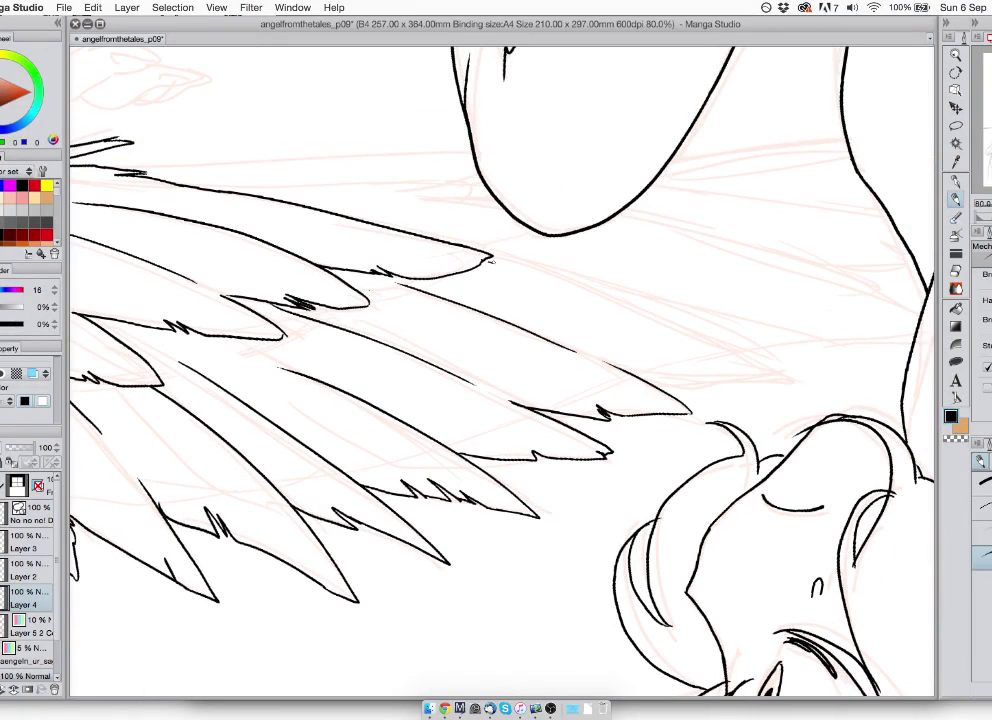
{"action": "mouse_move", "coordinate": [491, 260]}
{"action": "left_mouse_down"}
{"action": "mouse_move", "coordinate": [645, 301]}
{"action": "mouse_move", "coordinate": [763, 351]}
{"action": "left_mouse_up"}
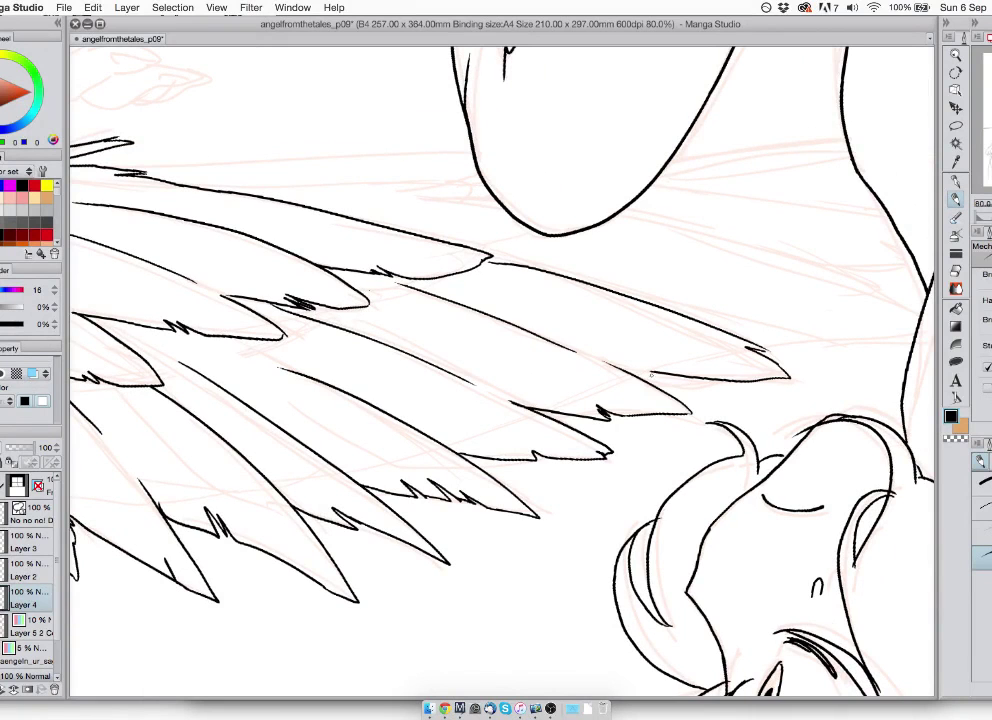
{"action": "left_click_drag", "start_coordinate": [636, 359], "coordinate": [790, 378]}
- Rotate the canvas and ink the wing-tip feathers showing between the seated figure's knee and the other leg
{"action": "left_click_drag", "start_coordinate": [488, 249], "coordinate": [333, 337]}
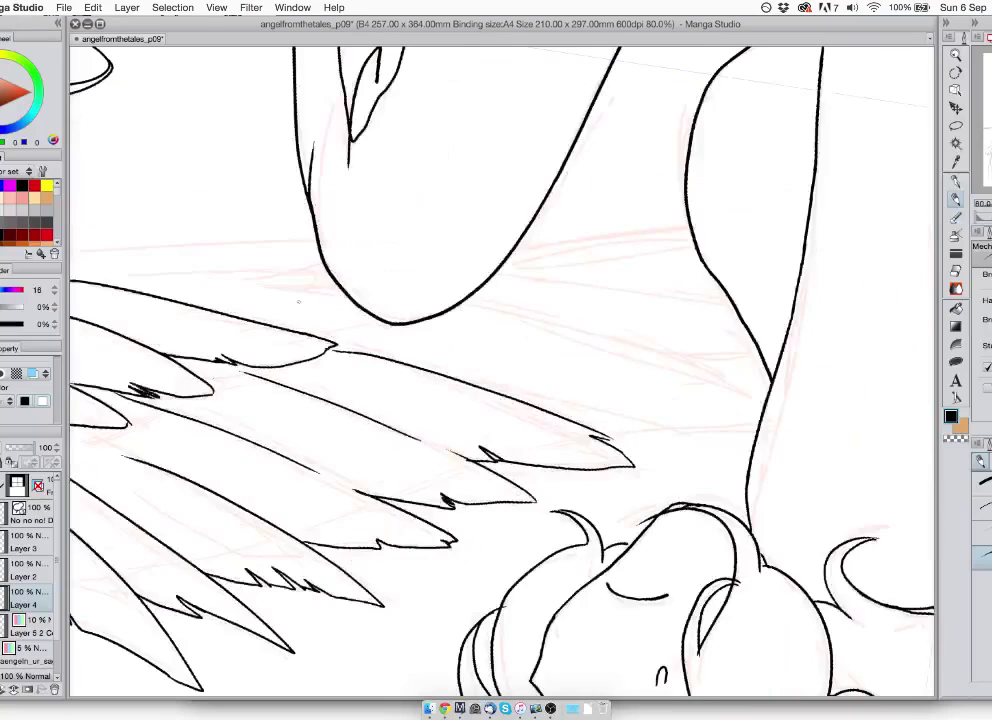
{"action": "mouse_move", "coordinate": [381, 137]}
{"action": "left_mouse_down"}
{"action": "mouse_move", "coordinate": [450, 113]}
{"action": "mouse_move", "coordinate": [549, 112]}
{"action": "left_mouse_up"}
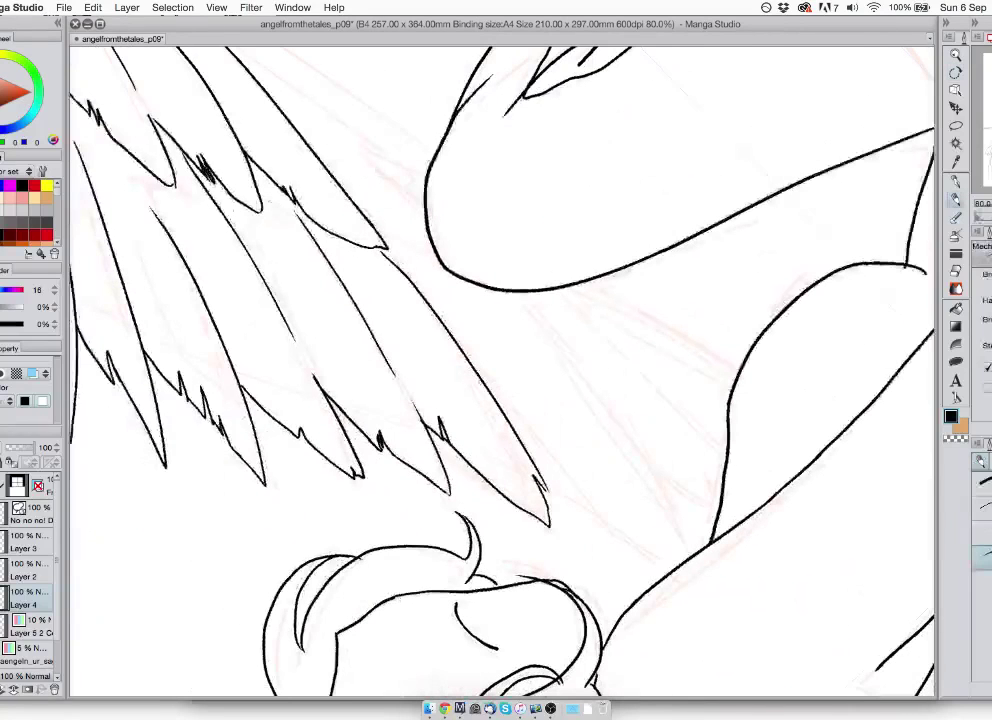
{"action": "mouse_move", "coordinate": [480, 373]}
{"action": "left_mouse_down"}
{"action": "mouse_move", "coordinate": [557, 469]}
{"action": "mouse_move", "coordinate": [670, 571]}
{"action": "mouse_move", "coordinate": [527, 309]}
{"action": "left_mouse_up"}
{"action": "left_click_drag", "start_coordinate": [633, 440], "coordinate": [703, 502]}
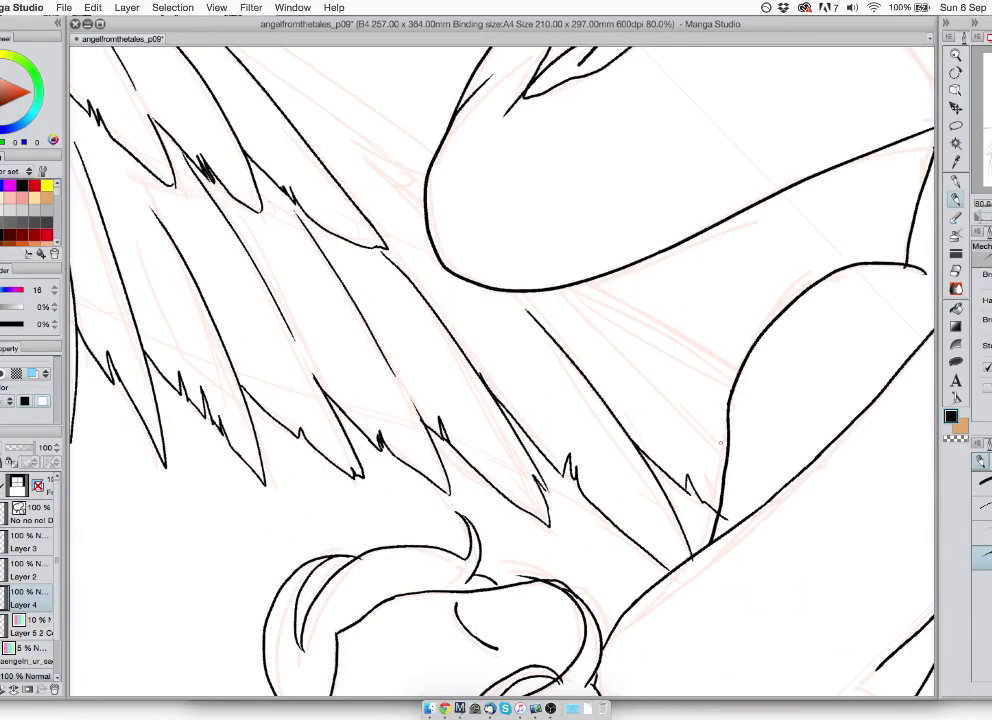
{"action": "left_click_drag", "start_coordinate": [720, 444], "coordinate": [610, 324]}
{"action": "mouse_move", "coordinate": [743, 373]}
{"action": "left_mouse_down"}
{"action": "mouse_move", "coordinate": [639, 305]}
{"action": "mouse_move", "coordinate": [713, 329]}
{"action": "left_mouse_up"}
{"action": "left_click_drag", "start_coordinate": [713, 329], "coordinate": [600, 281]}
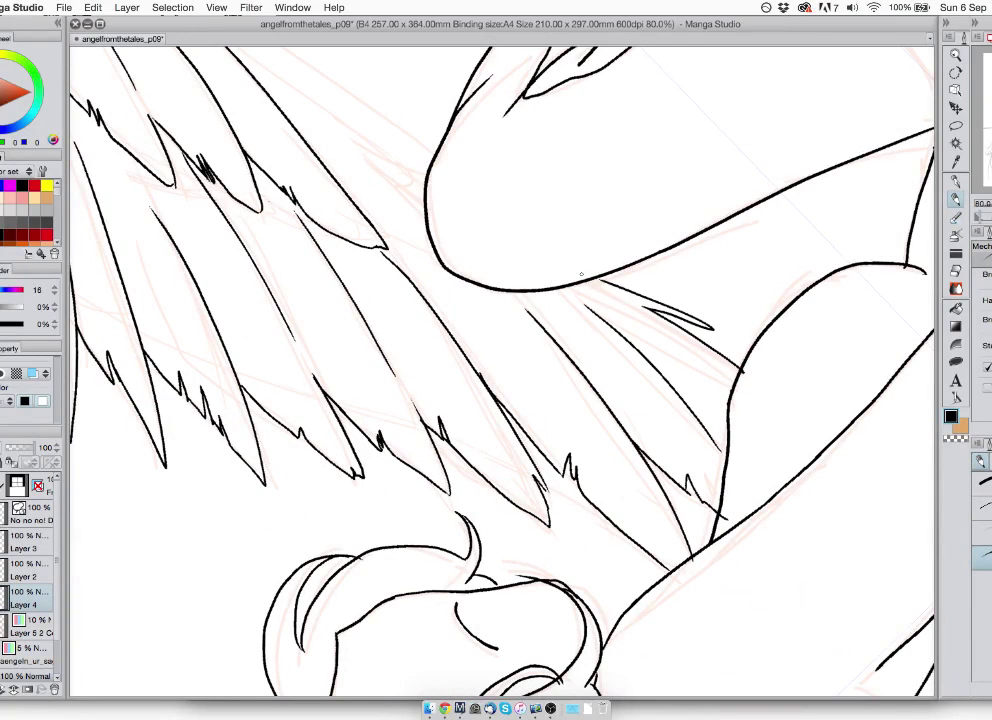
- Ink notched feathers along the wing's edge up to the knee, and erase the middle of the neighbouring feather outline
{"action": "mouse_move", "coordinate": [395, 188]}
{"action": "left_mouse_down"}
{"action": "mouse_move", "coordinate": [486, 290]}
{"action": "mouse_move", "coordinate": [506, 346]}
{"action": "mouse_move", "coordinate": [436, 234]}
{"action": "left_mouse_up"}
{"action": "left_click_drag", "start_coordinate": [436, 234], "coordinate": [497, 259]}
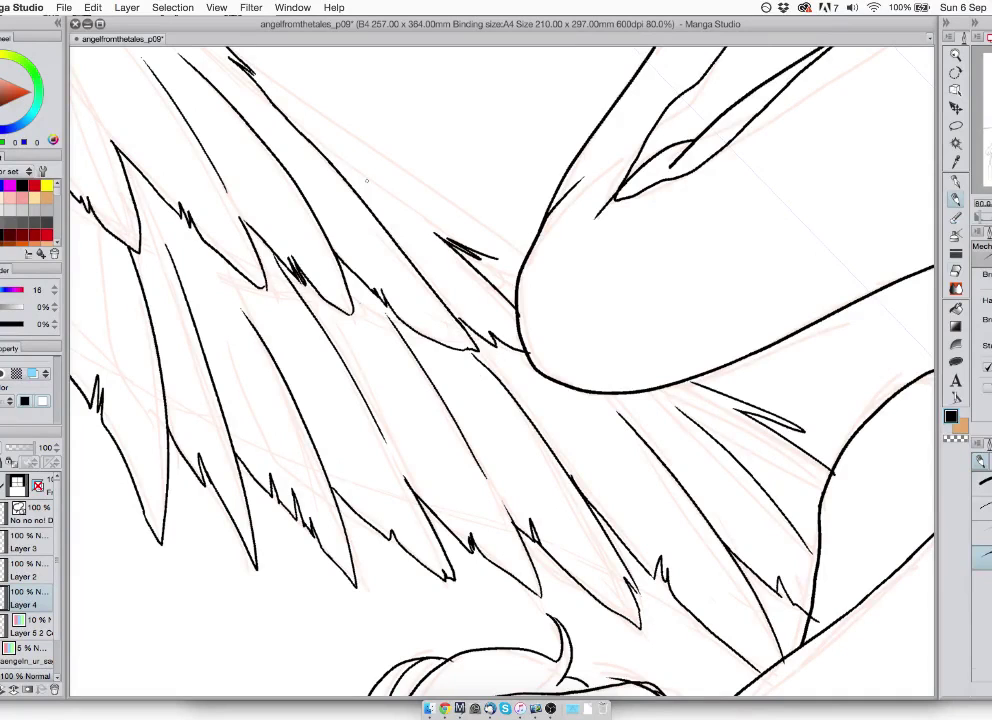
{"action": "key", "text": "e"}
{"action": "left_click_drag", "start_coordinate": [405, 252], "coordinate": [318, 146]}
{"action": "key", "text": "p"}
{"action": "mouse_move", "coordinate": [252, 76]}
{"action": "left_mouse_down"}
{"action": "mouse_move", "coordinate": [418, 168]}
{"action": "mouse_move", "coordinate": [373, 153]}
{"action": "left_mouse_up"}
{"action": "mouse_move", "coordinate": [373, 153]}
{"action": "left_mouse_down"}
{"action": "mouse_move", "coordinate": [494, 235]}
{"action": "mouse_move", "coordinate": [464, 228]}
{"action": "left_mouse_up"}
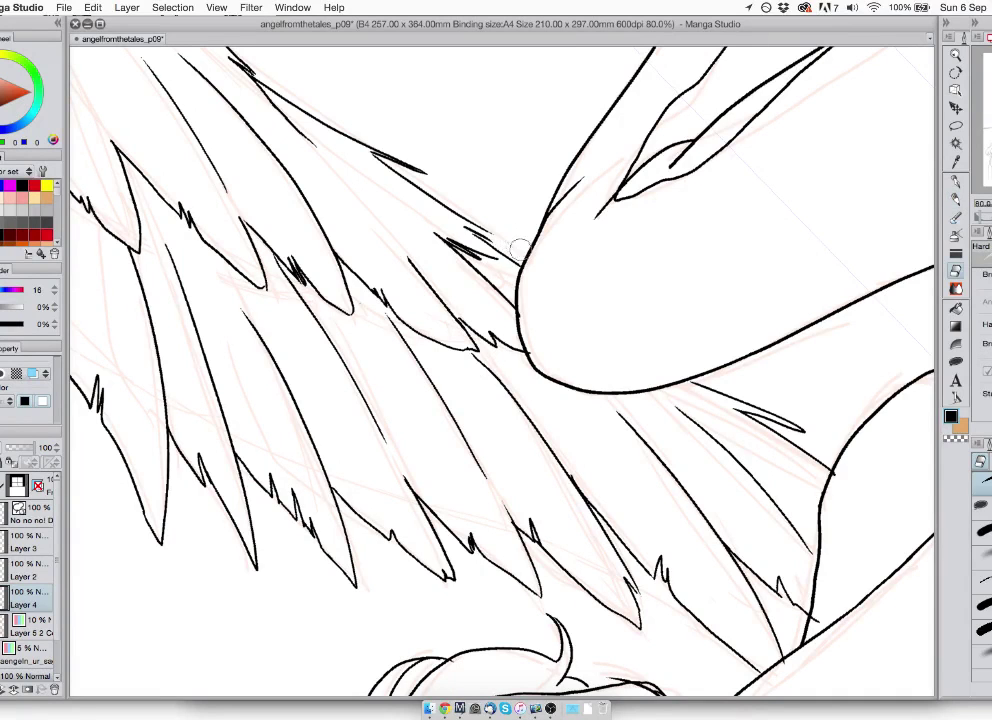
- Trim the feather lines near the knee and a shaft line in the wing, and add a short shaft stroke between feathers
{"action": "key", "text": "e"}
{"action": "left_click_drag", "start_coordinate": [337, 182], "coordinate": [587, 425]}
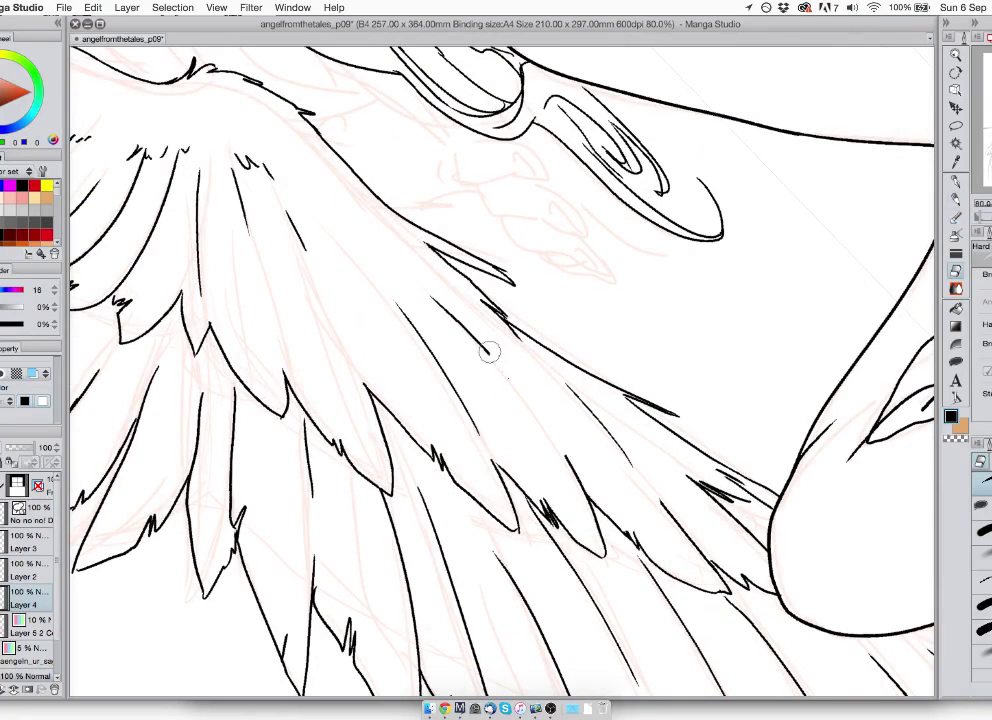
{"action": "key", "text": "p"}
{"action": "left_click_drag", "start_coordinate": [341, 346], "coordinate": [317, 295]}
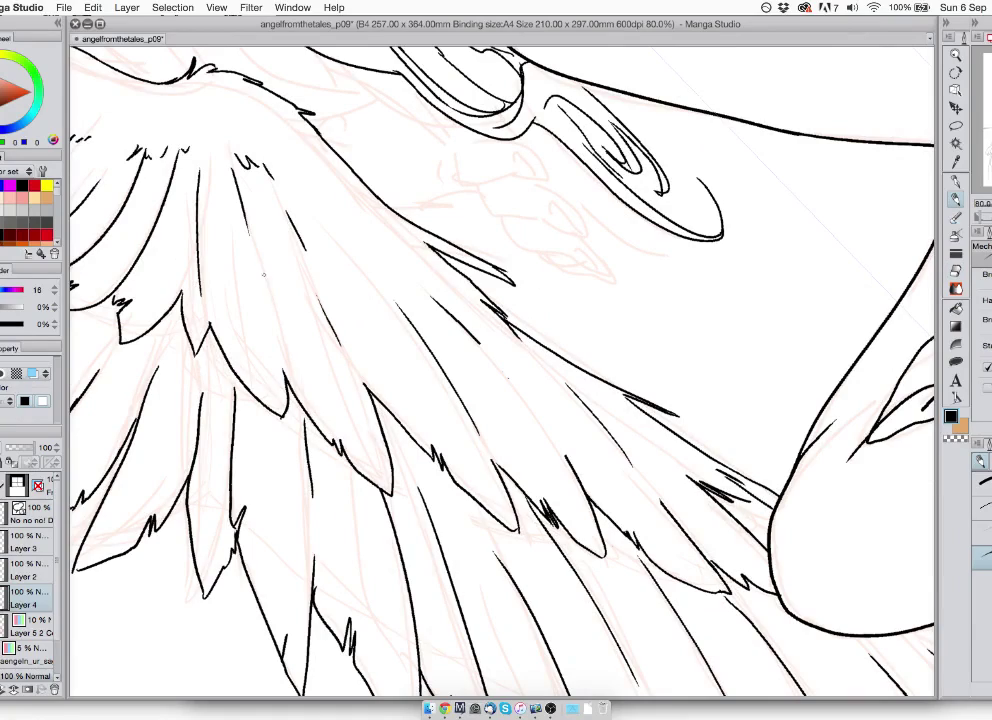
- Reset the canvas rotation, view both wings together, and save the page
{"action": "left_click_drag", "start_coordinate": [508, 378], "coordinate": [903, 665]}
{"action": "left_click_drag", "start_coordinate": [352, 262], "coordinate": [652, 557]}
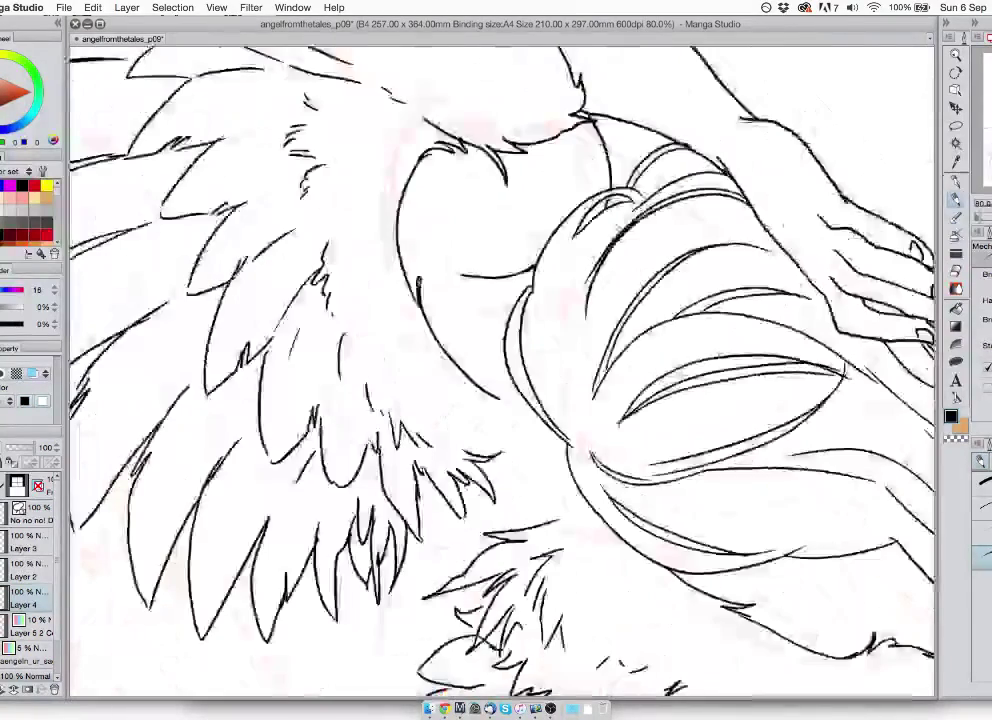
{"action": "mouse_move", "coordinate": [545, 577]}
{"action": "left_mouse_down"}
{"action": "mouse_move", "coordinate": [508, 259]}
{"action": "mouse_move", "coordinate": [502, 282]}
{"action": "mouse_move", "coordinate": [590, 632]}
{"action": "left_mouse_up"}
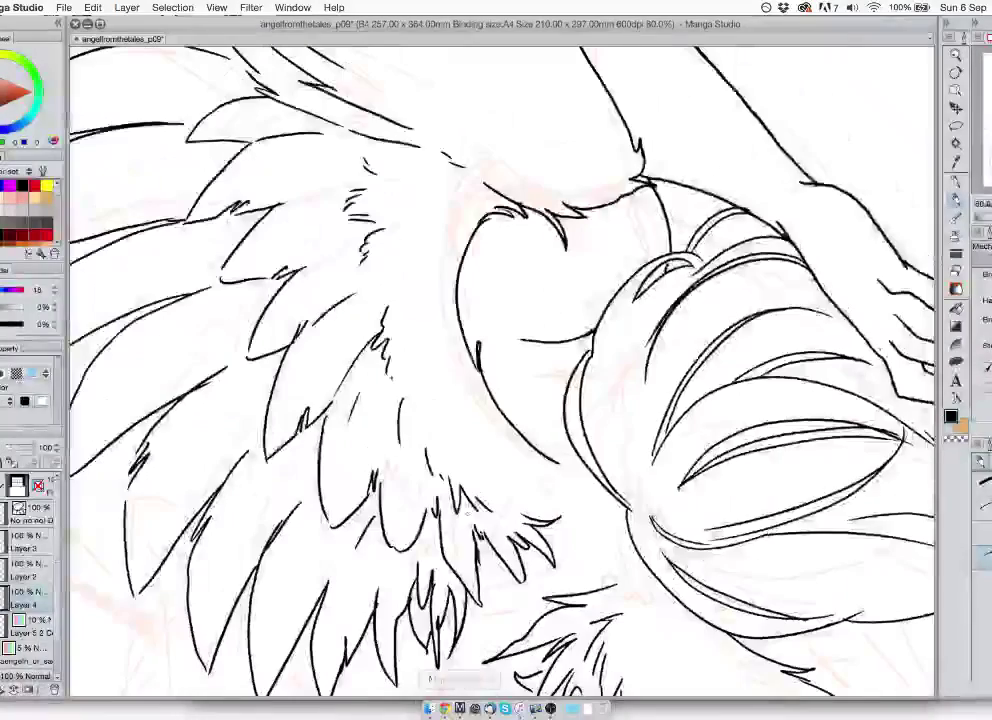
{"action": "key", "text": "shift+space"}
{"action": "double_click", "coordinate": [610, 580]}
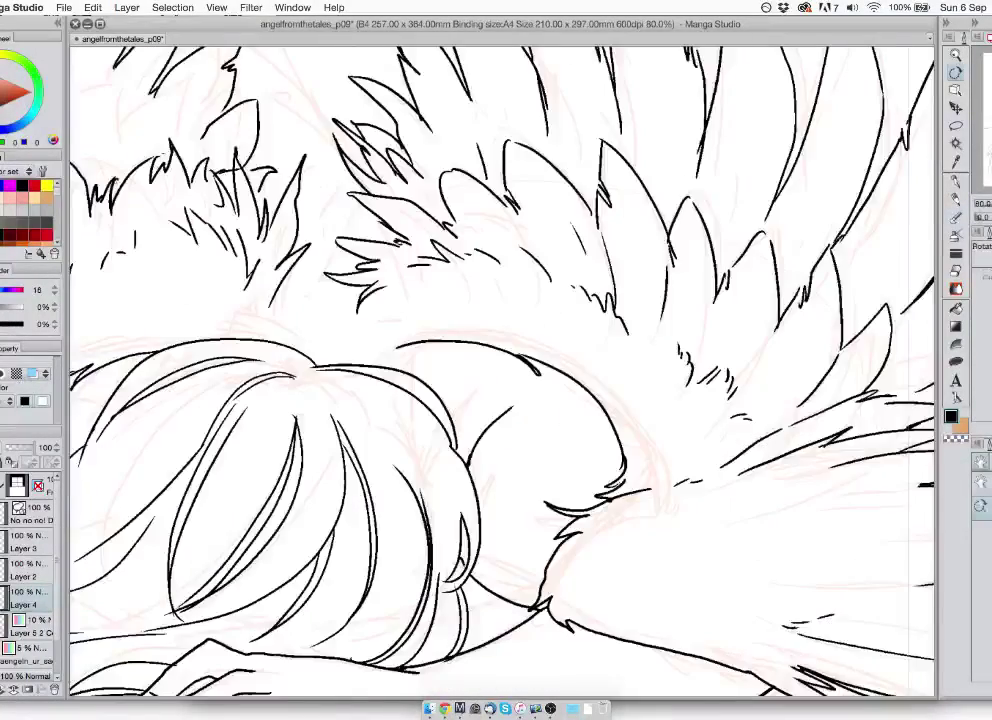
{"action": "key", "text": "super+space"}
{"action": "left_click_drag", "start_coordinate": [359, 437], "coordinate": [668, 381]}
{"action": "scroll", "coordinate": [500, 370], "scroll_direction": "right", "scroll_amount": 8}
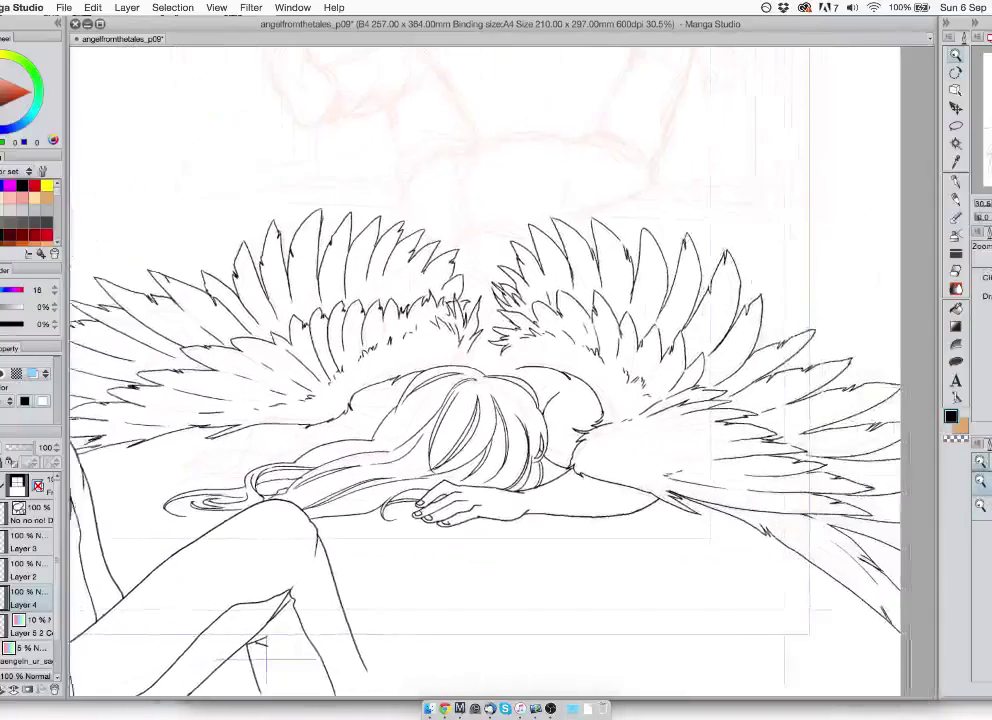
{"action": "left_click_drag", "start_coordinate": [500, 370], "coordinate": [610, 347]}
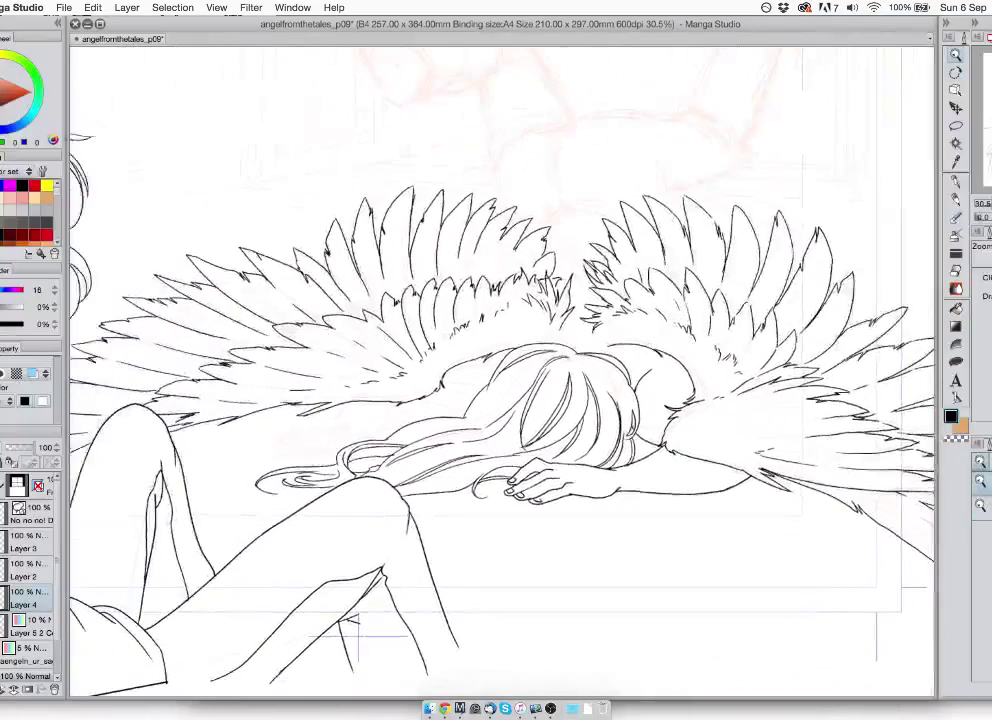
{"action": "key", "text": "super+s"}
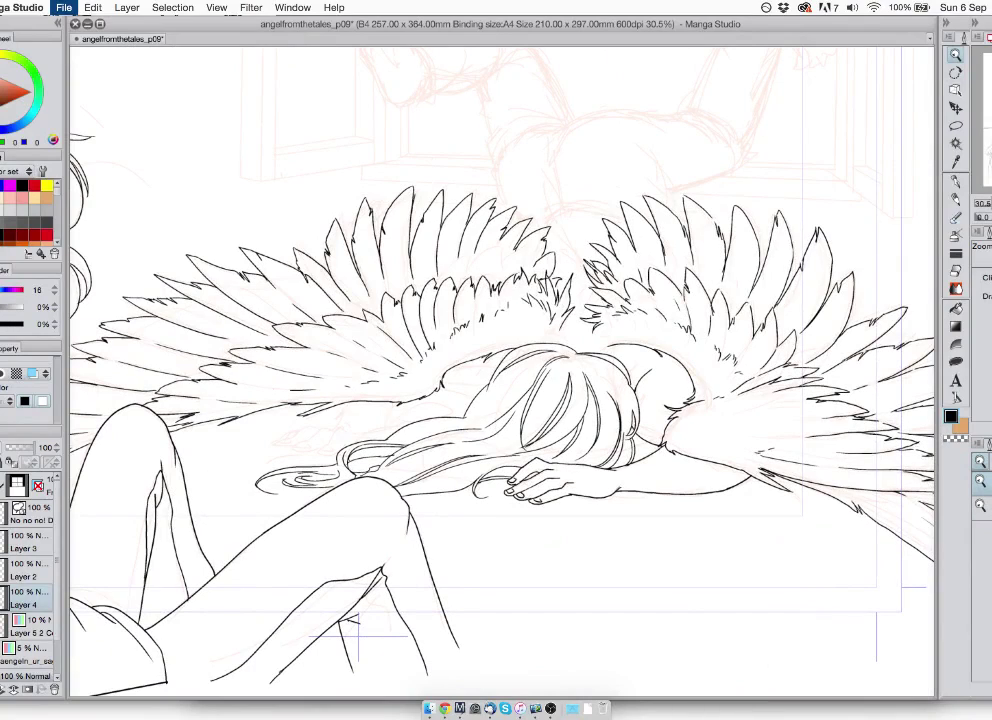
- Erase the inner stretch of the opposite wing's lower edge and the long feather line beside it near the arm
{"action": "left_click_drag", "start_coordinate": [600, 370], "coordinate": [696, 335]}
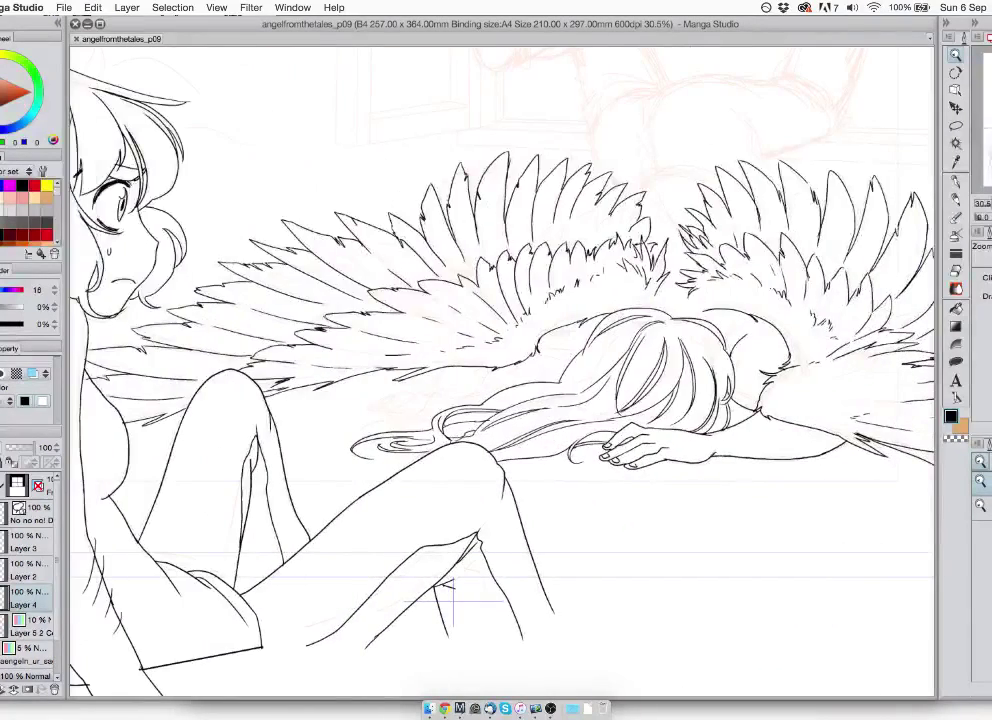
{"action": "scroll", "coordinate": [500, 370], "scroll_direction": "right", "scroll_amount": 8}
{"action": "left_click_drag", "start_coordinate": [633, 429], "coordinate": [720, 427]}
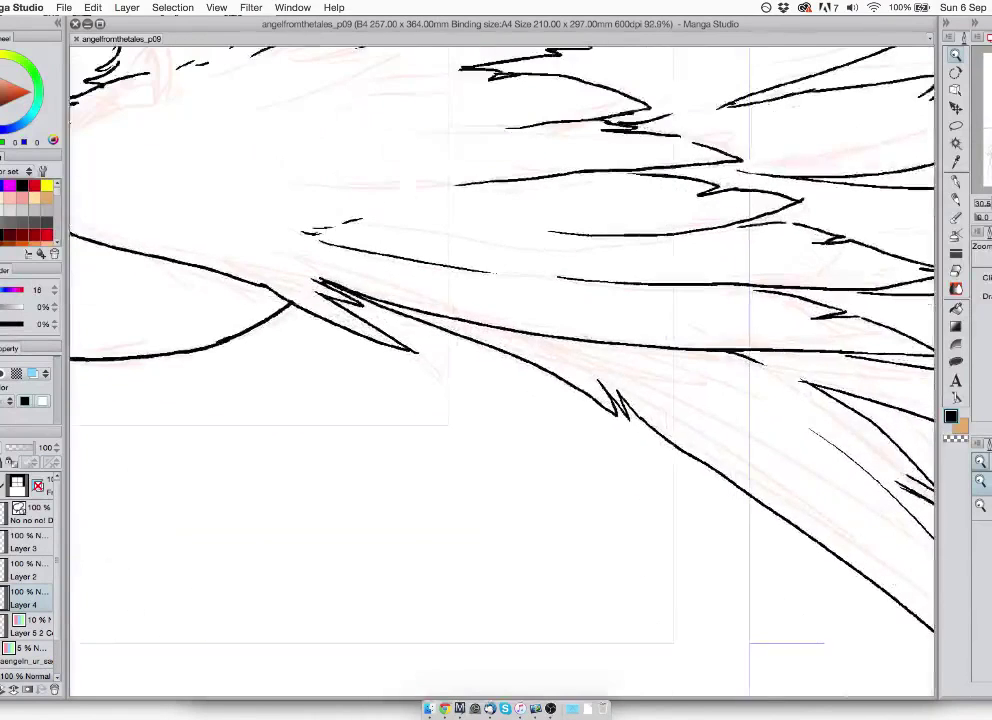
{"action": "key", "text": "e"}
{"action": "left_click_drag", "start_coordinate": [445, 311], "coordinate": [620, 353]}
{"action": "mouse_move", "coordinate": [520, 330]}
{"action": "left_mouse_down"}
{"action": "mouse_move", "coordinate": [437, 310]}
{"action": "mouse_move", "coordinate": [527, 337]}
{"action": "left_mouse_up"}
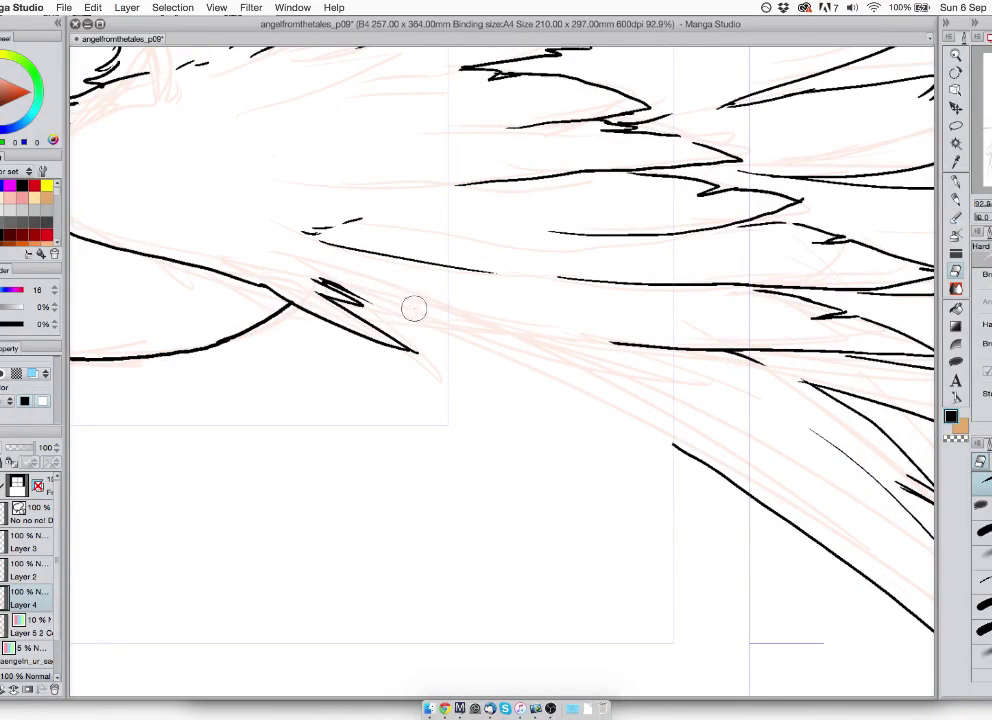
- Redraw the wing's lower edge near the arm as a long curved feather with a notched, pointed tip, plus a short stroke above
{"action": "key", "text": "p"}
{"action": "mouse_move", "coordinate": [347, 299]}
{"action": "left_mouse_down"}
{"action": "mouse_move", "coordinate": [538, 388]}
{"action": "mouse_move", "coordinate": [689, 496]}
{"action": "mouse_move", "coordinate": [721, 507]}
{"action": "mouse_move", "coordinate": [616, 363]}
{"action": "mouse_move", "coordinate": [547, 322]}
{"action": "left_mouse_up"}
{"action": "left_click_drag", "start_coordinate": [626, 347], "coordinate": [572, 330]}
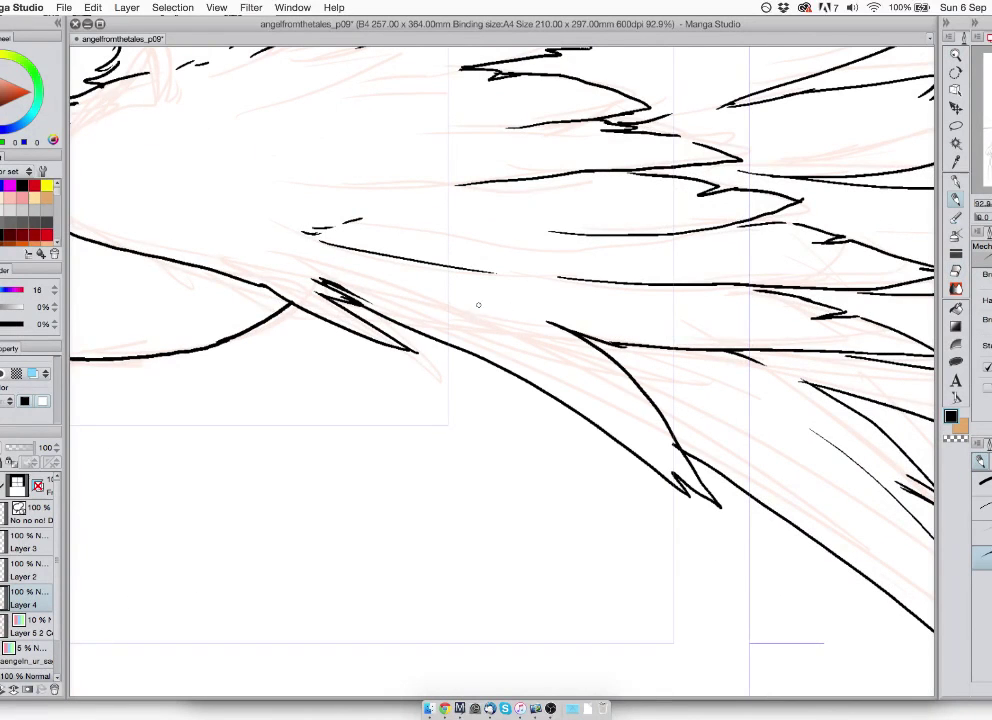
{"action": "mouse_move", "coordinate": [475, 308]}
{"action": "left_mouse_down"}
{"action": "mouse_move", "coordinate": [434, 298]}
{"action": "mouse_move", "coordinate": [520, 277]}
{"action": "left_mouse_up"}
- Erase the small tuft and long shaft line above the redrawn feather, and ink short tufted strokes around the feather bases
{"action": "key", "text": "e"}
{"action": "left_click_drag", "start_coordinate": [344, 247], "coordinate": [284, 235]}
{"action": "left_click_drag", "start_coordinate": [435, 264], "coordinate": [324, 226]}
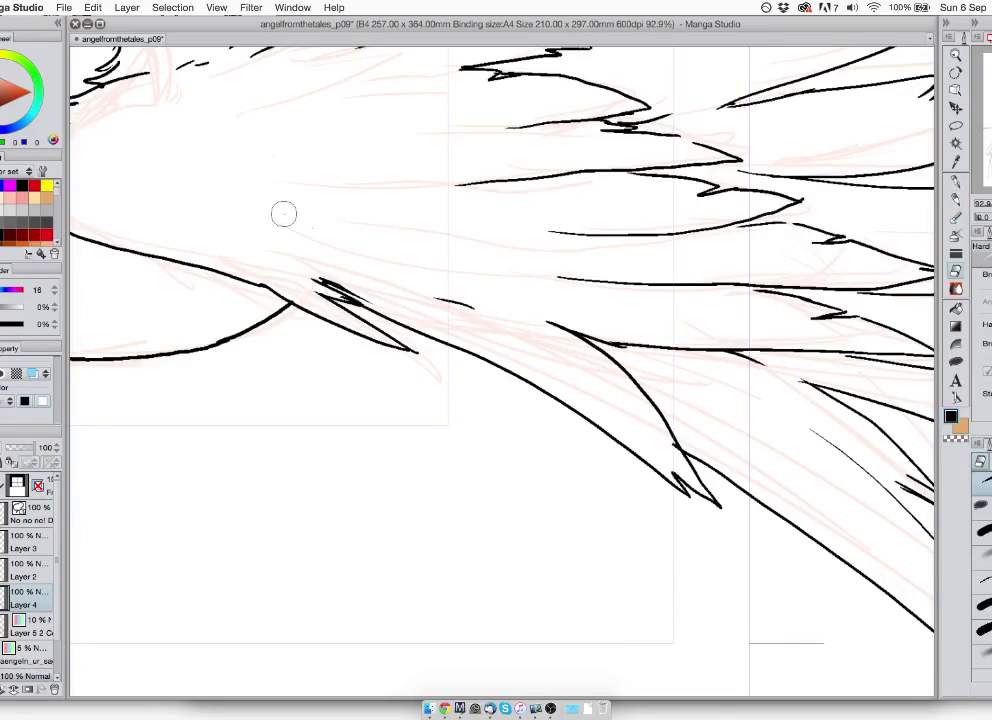
{"action": "key", "text": "p"}
{"action": "left_click_drag", "start_coordinate": [375, 262], "coordinate": [295, 239]}
{"action": "left_click_drag", "start_coordinate": [278, 234], "coordinate": [380, 200]}
{"action": "mouse_move", "coordinate": [380, 192]}
{"action": "left_mouse_down"}
{"action": "mouse_move", "coordinate": [335, 190]}
{"action": "mouse_move", "coordinate": [495, 252]}
{"action": "mouse_move", "coordinate": [450, 229]}
{"action": "mouse_move", "coordinate": [475, 206]}
{"action": "left_mouse_up"}
{"action": "left_click_drag", "start_coordinate": [460, 194], "coordinate": [486, 185]}
{"action": "mouse_move", "coordinate": [456, 178]}
{"action": "left_mouse_down"}
{"action": "mouse_move", "coordinate": [486, 171]}
{"action": "mouse_move", "coordinate": [482, 140]}
{"action": "left_mouse_up"}
{"action": "left_click_drag", "start_coordinate": [489, 137], "coordinate": [459, 129]}
- Erase the inner ends of the feather lines and the old tufts at the base of the wing beside the hair
{"action": "mouse_move", "coordinate": [420, 200]}
{"action": "left_mouse_down"}
{"action": "mouse_move", "coordinate": [558, 218]}
{"action": "mouse_move", "coordinate": [875, 373]}
{"action": "left_mouse_up"}
{"action": "left_click_drag", "start_coordinate": [250, 420], "coordinate": [835, 353]}
{"action": "mouse_move", "coordinate": [408, 167]}
{"action": "left_mouse_down"}
{"action": "mouse_move", "coordinate": [423, 243]}
{"action": "mouse_move", "coordinate": [473, 317]}
{"action": "left_mouse_up"}
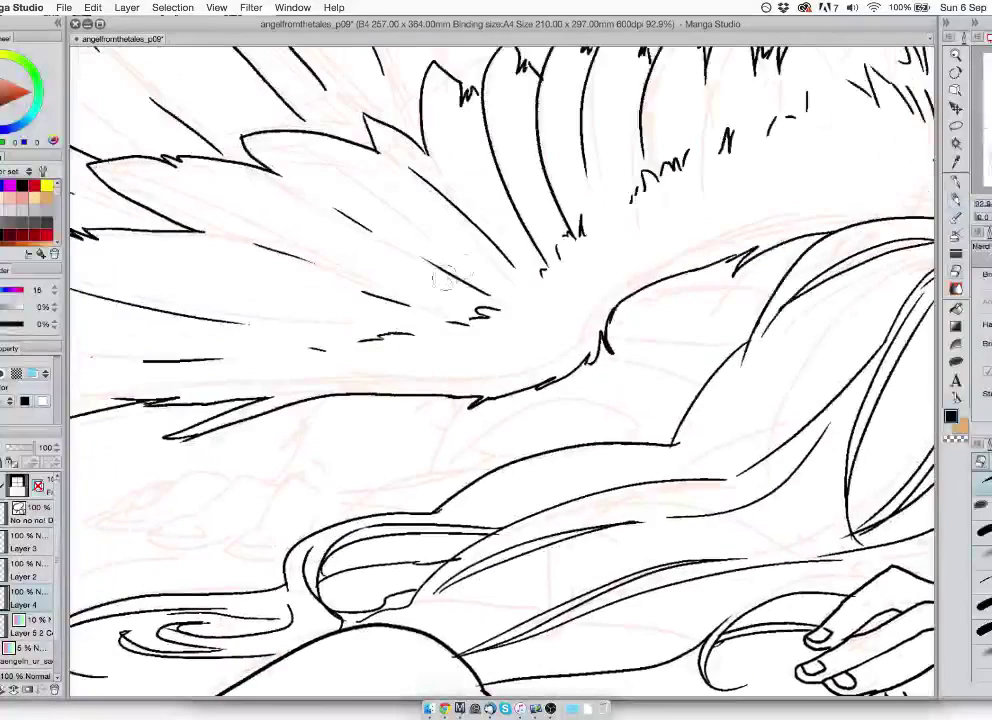
{"action": "left_click_drag", "start_coordinate": [514, 268], "coordinate": [474, 241]}
{"action": "left_click_drag", "start_coordinate": [572, 238], "coordinate": [514, 222]}
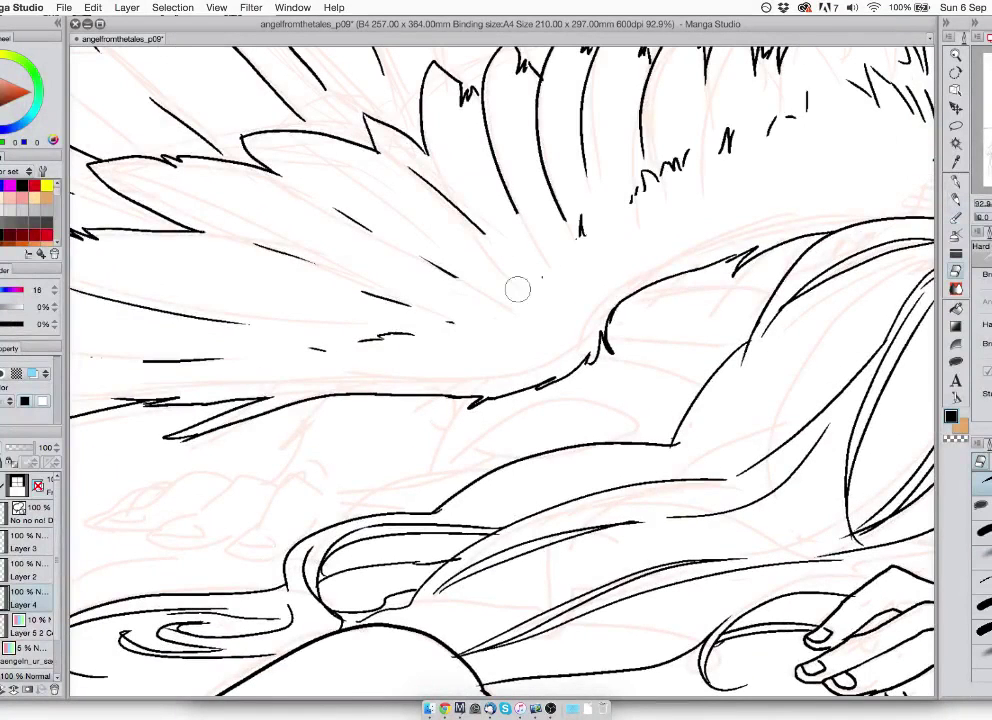
{"action": "left_click_drag", "start_coordinate": [414, 307], "coordinate": [380, 307]}
{"action": "left_click_drag", "start_coordinate": [395, 321], "coordinate": [450, 321]}
{"action": "left_click_drag", "start_coordinate": [468, 279], "coordinate": [417, 257]}
- Ink a jagged row of short tufts along the feather bases of that wing, erasing the leftover dashes in its path
{"action": "mouse_move", "coordinate": [361, 294]}
{"action": "left_mouse_down"}
{"action": "mouse_move", "coordinate": [388, 306]}
{"action": "mouse_move", "coordinate": [388, 285]}
{"action": "mouse_move", "coordinate": [428, 268]}
{"action": "left_mouse_up"}
{"action": "key", "text": "p"}
{"action": "left_click_drag", "start_coordinate": [438, 261], "coordinate": [527, 238]}
{"action": "key", "text": "e"}
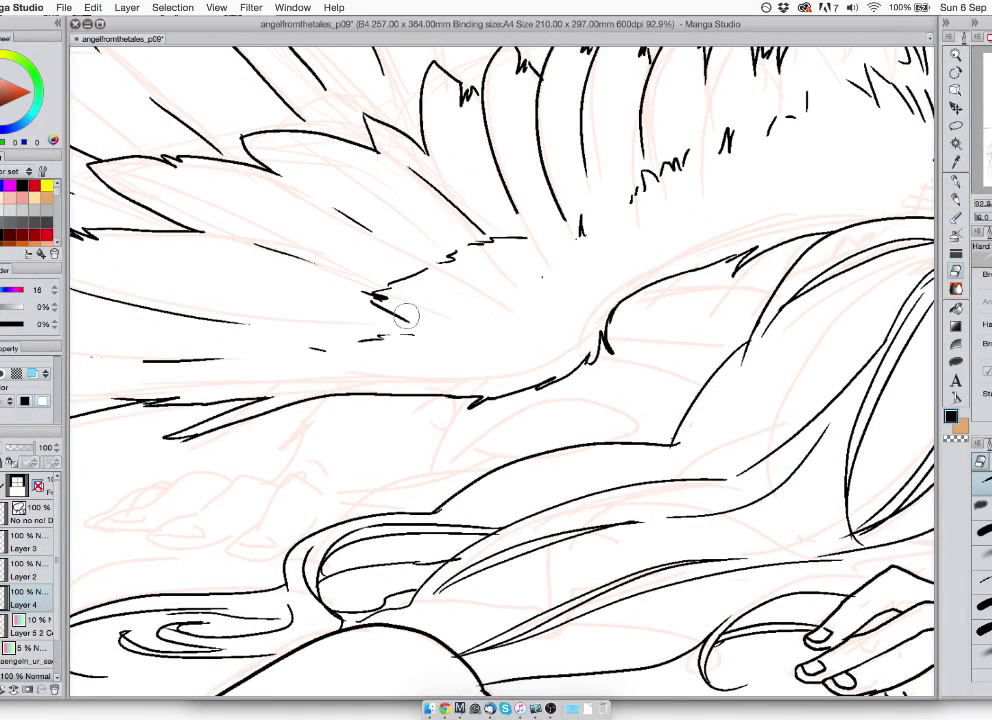
{"action": "left_click_drag", "start_coordinate": [407, 314], "coordinate": [314, 343]}
{"action": "key", "text": "p"}
{"action": "left_click_drag", "start_coordinate": [365, 308], "coordinate": [257, 362]}
{"action": "mouse_move", "coordinate": [545, 204]}
{"action": "left_mouse_down"}
{"action": "mouse_move", "coordinate": [562, 221]}
{"action": "mouse_move", "coordinate": [597, 166]}
{"action": "left_mouse_up"}
{"action": "mouse_move", "coordinate": [601, 178]}
{"action": "left_mouse_down"}
{"action": "mouse_move", "coordinate": [612, 158]}
{"action": "mouse_move", "coordinate": [671, 166]}
{"action": "mouse_move", "coordinate": [680, 147]}
{"action": "mouse_move", "coordinate": [645, 172]}
{"action": "mouse_move", "coordinate": [658, 146]}
{"action": "left_mouse_up"}
- Erase the stray short strokes further up the wing and continue the row of small tufts below the feathers there
{"action": "key", "text": "e"}
{"action": "key", "text": "p"}
{"action": "mouse_move", "coordinate": [655, 158]}
{"action": "left_mouse_down"}
{"action": "mouse_move", "coordinate": [676, 136]}
{"action": "mouse_move", "coordinate": [733, 128]}
{"action": "left_mouse_up"}
{"action": "key", "text": "e"}
{"action": "mouse_move", "coordinate": [795, 130]}
{"action": "left_mouse_down"}
{"action": "mouse_move", "coordinate": [780, 110]}
{"action": "mouse_move", "coordinate": [806, 111]}
{"action": "left_mouse_up"}
{"action": "key", "text": "p"}
{"action": "left_click_drag", "start_coordinate": [698, 131], "coordinate": [739, 120]}
- Ink the line of the back between the two wings as two thin slanted strokes
{"action": "mouse_move", "coordinate": [758, 106]}
{"action": "left_mouse_down"}
{"action": "mouse_move", "coordinate": [767, 96]}
{"action": "mouse_move", "coordinate": [361, 222]}
{"action": "mouse_move", "coordinate": [355, 214]}
{"action": "mouse_move", "coordinate": [421, 243]}
{"action": "mouse_move", "coordinate": [429, 237]}
{"action": "left_mouse_up"}
{"action": "left_click_drag", "start_coordinate": [624, 186], "coordinate": [669, 424]}
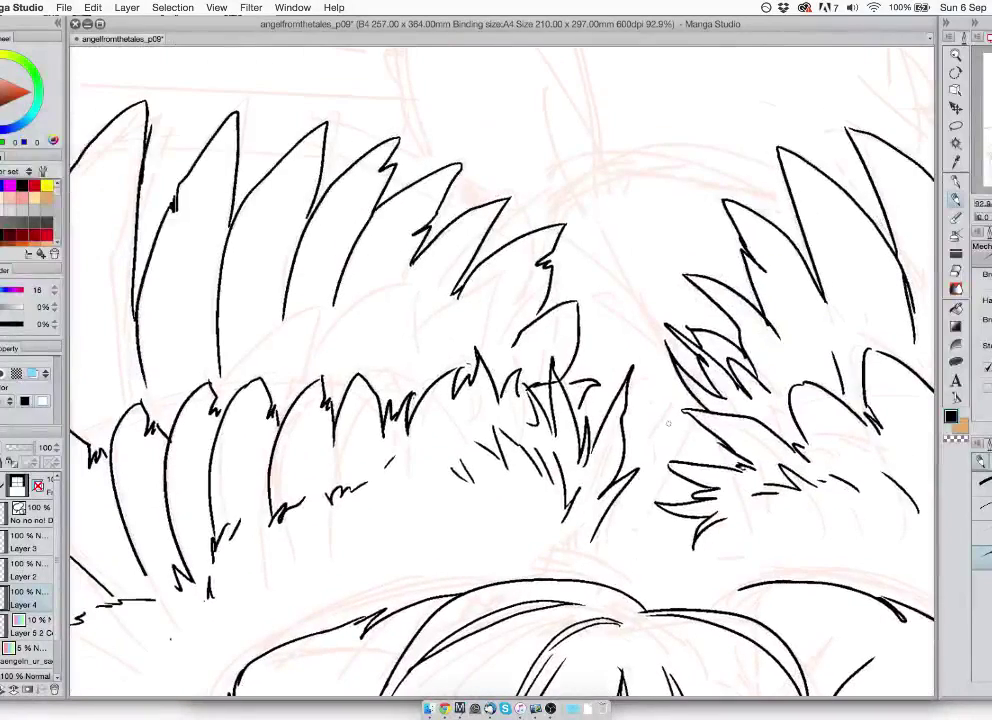
{"action": "left_click_drag", "start_coordinate": [636, 531], "coordinate": [678, 409]}
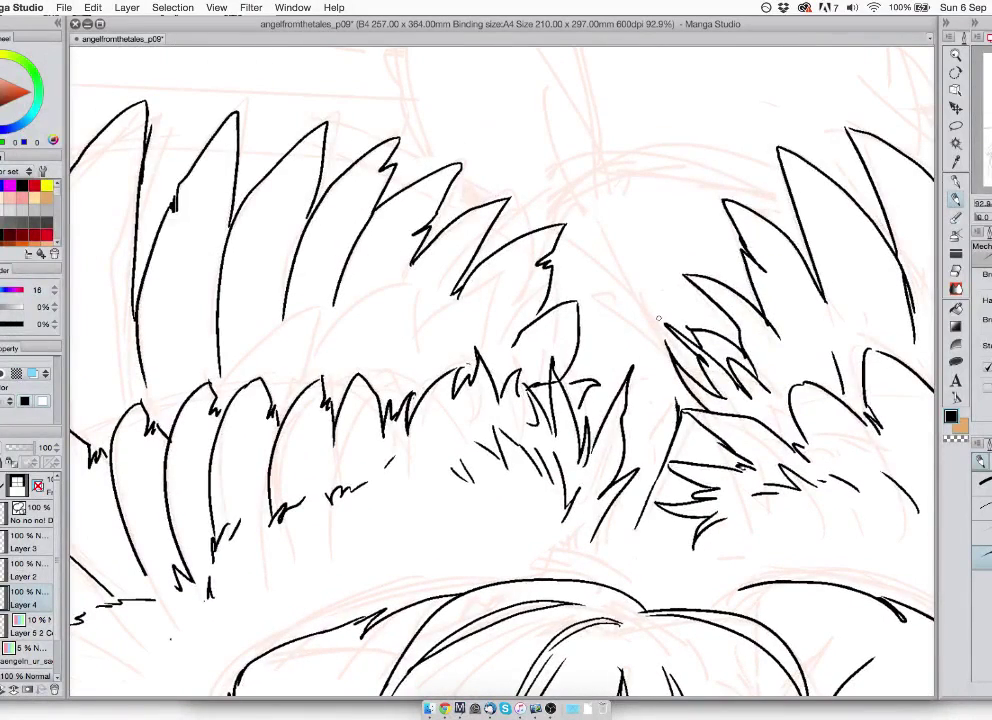
{"action": "left_click_drag", "start_coordinate": [662, 352], "coordinate": [615, 260]}
- Ink the trousers' waistband above the wings with a curved lower edge, broken upper edge lines and three short strokes at the middle
{"action": "mouse_move", "coordinate": [608, 200]}
{"action": "left_mouse_down"}
{"action": "mouse_move", "coordinate": [575, 510]}
{"action": "mouse_move", "coordinate": [516, 467]}
{"action": "left_mouse_up"}
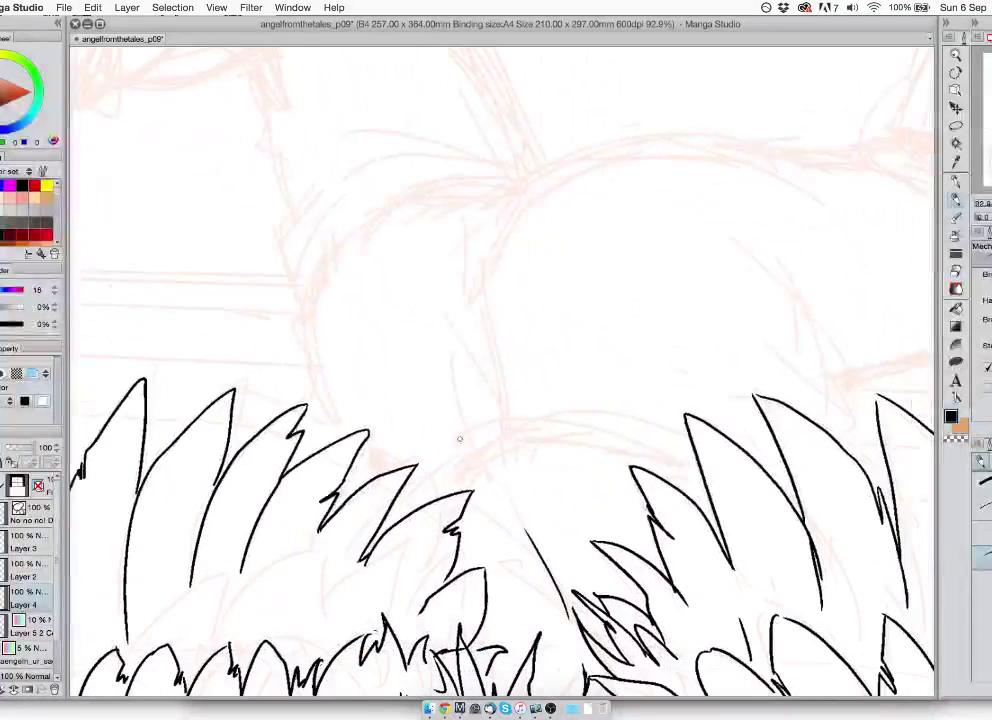
{"action": "mouse_move", "coordinate": [431, 502]}
{"action": "left_mouse_down"}
{"action": "mouse_move", "coordinate": [493, 457]}
{"action": "mouse_move", "coordinate": [609, 446]}
{"action": "mouse_move", "coordinate": [695, 470]}
{"action": "left_mouse_up"}
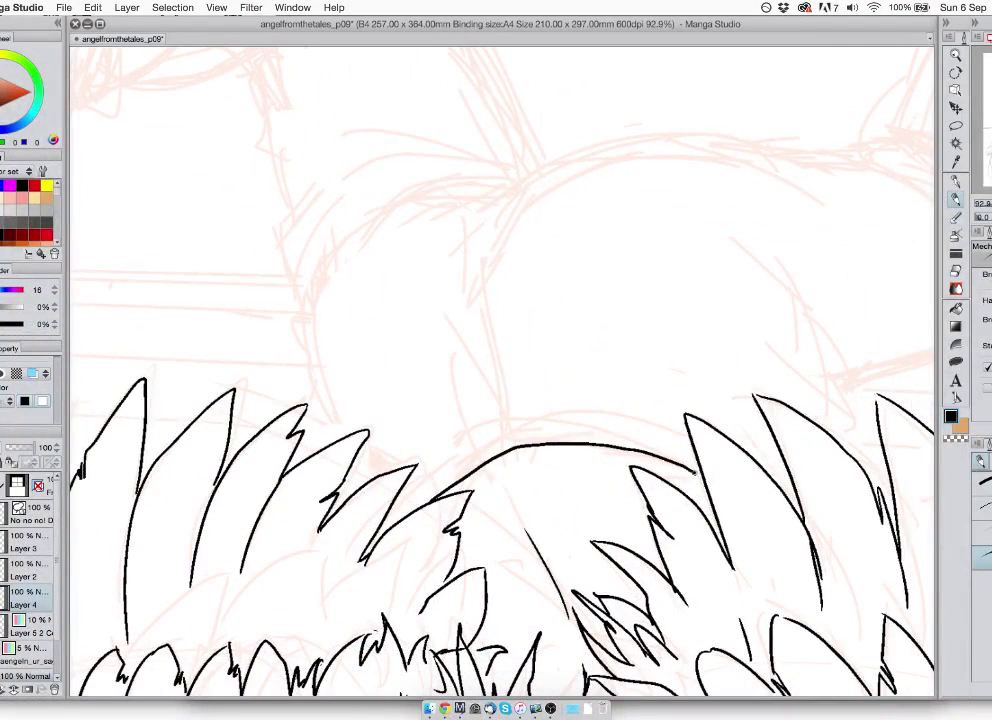
{"action": "left_click_drag", "start_coordinate": [523, 435], "coordinate": [518, 398]}
{"action": "left_click_drag", "start_coordinate": [485, 443], "coordinate": [481, 410]}
{"action": "left_click_drag", "start_coordinate": [419, 458], "coordinate": [474, 415]}
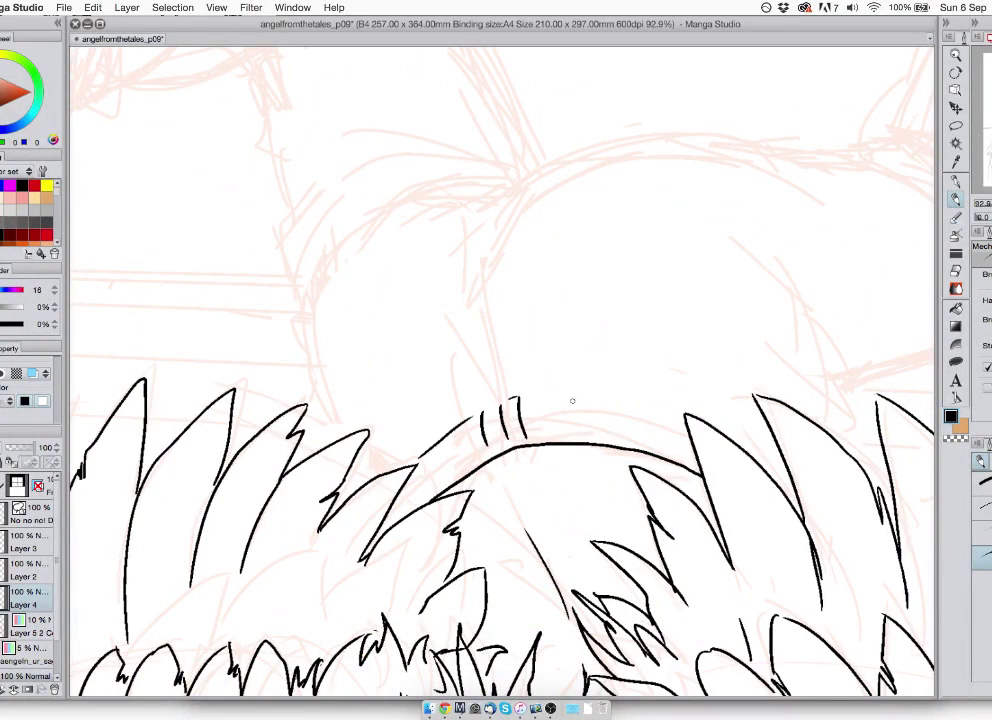
{"action": "left_click_drag", "start_coordinate": [548, 400], "coordinate": [673, 414]}
- Ink the trousers' centre seam above the waistband and the arched outer contour of the hip, redoing the contour
{"action": "left_click_drag", "start_coordinate": [490, 386], "coordinate": [483, 246]}
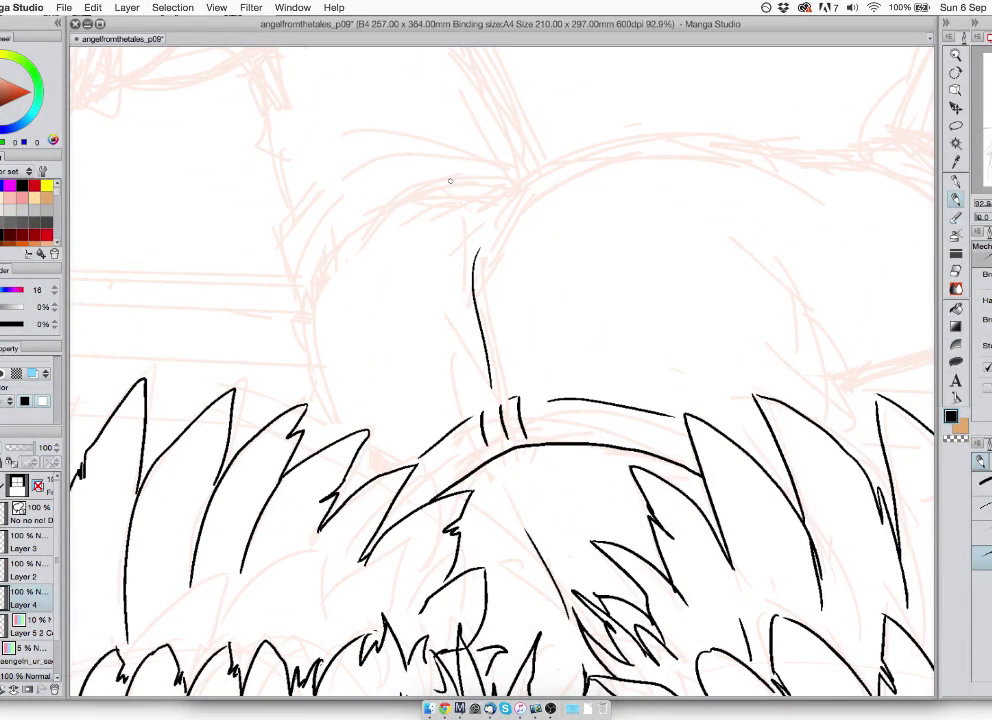
{"action": "mouse_move", "coordinate": [528, 177]}
{"action": "left_mouse_down"}
{"action": "mouse_move", "coordinate": [738, 149]}
{"action": "mouse_move", "coordinate": [795, 179]}
{"action": "left_mouse_up"}
{"action": "left_click_drag", "start_coordinate": [757, 189], "coordinate": [611, 242]}
{"action": "key", "text": "super+z"}
{"action": "mouse_move", "coordinate": [381, 229]}
{"action": "left_mouse_down"}
{"action": "mouse_move", "coordinate": [424, 207]}
{"action": "mouse_move", "coordinate": [521, 185]}
{"action": "mouse_move", "coordinate": [668, 216]}
{"action": "left_mouse_up"}
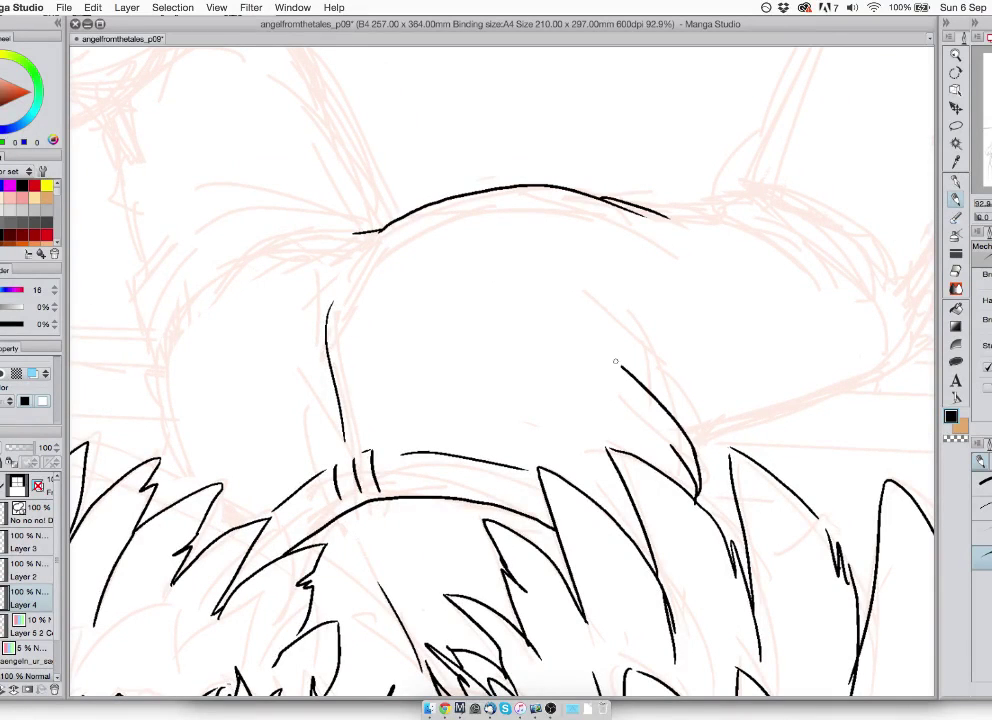
- Ink the creases where the thigh meets the hip, then extend the thigh contour with folds around the bent knee
{"action": "left_click_drag", "start_coordinate": [615, 360], "coordinate": [697, 498]}
{"action": "mouse_move", "coordinate": [640, 205]}
{"action": "left_mouse_down"}
{"action": "mouse_move", "coordinate": [683, 206]}
{"action": "mouse_move", "coordinate": [789, 249]}
{"action": "mouse_move", "coordinate": [830, 287]}
{"action": "left_mouse_up"}
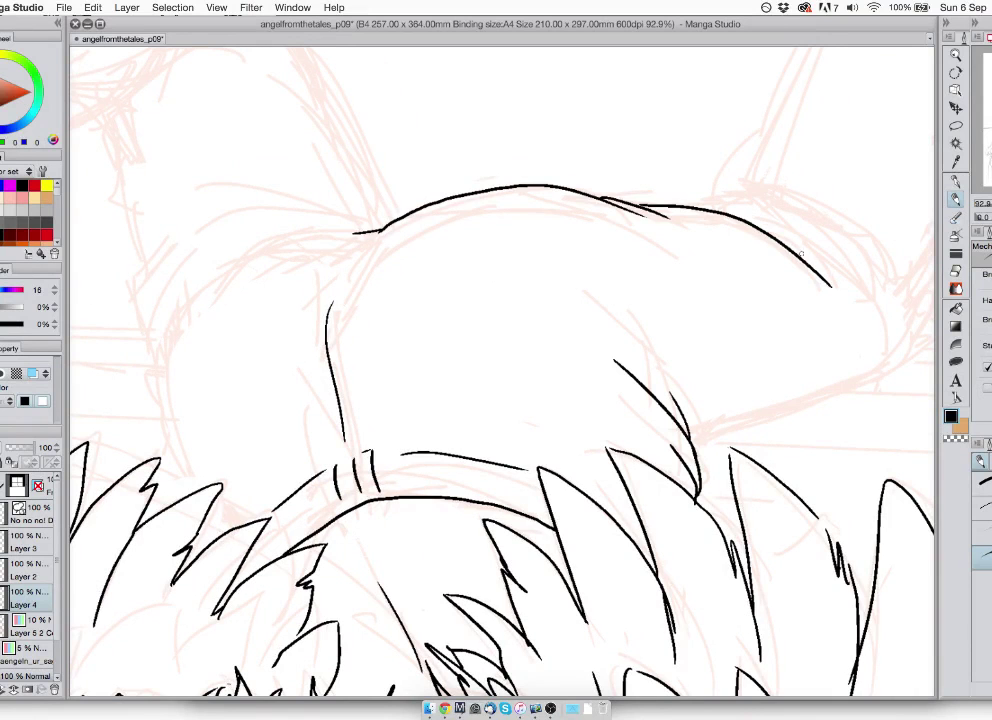
{"action": "mouse_move", "coordinate": [707, 213]}
{"action": "left_mouse_down"}
{"action": "mouse_move", "coordinate": [600, 256]}
{"action": "mouse_move", "coordinate": [632, 240]}
{"action": "mouse_move", "coordinate": [763, 318]}
{"action": "mouse_move", "coordinate": [709, 259]}
{"action": "left_mouse_up"}
{"action": "mouse_move", "coordinate": [638, 240]}
{"action": "left_mouse_down"}
{"action": "mouse_move", "coordinate": [755, 262]}
{"action": "mouse_move", "coordinate": [799, 399]}
{"action": "mouse_move", "coordinate": [583, 487]}
{"action": "left_mouse_up"}
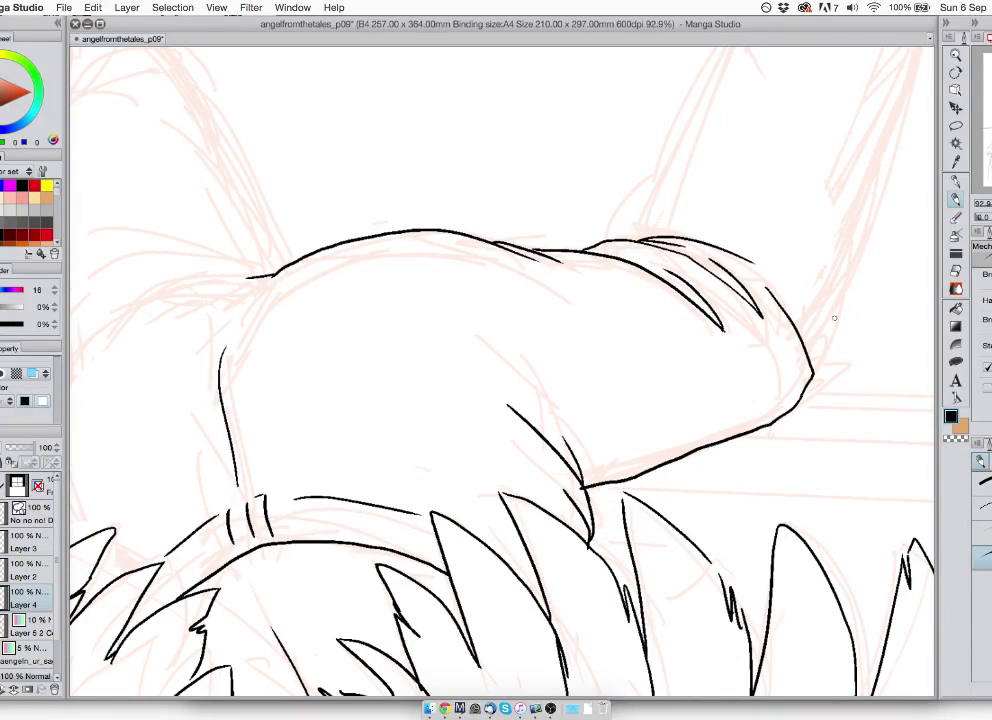
- Flip the canvas view horizontally and redraw the underside edge of the thigh from the knee to the hip crease
{"action": "key", "text": "h"}
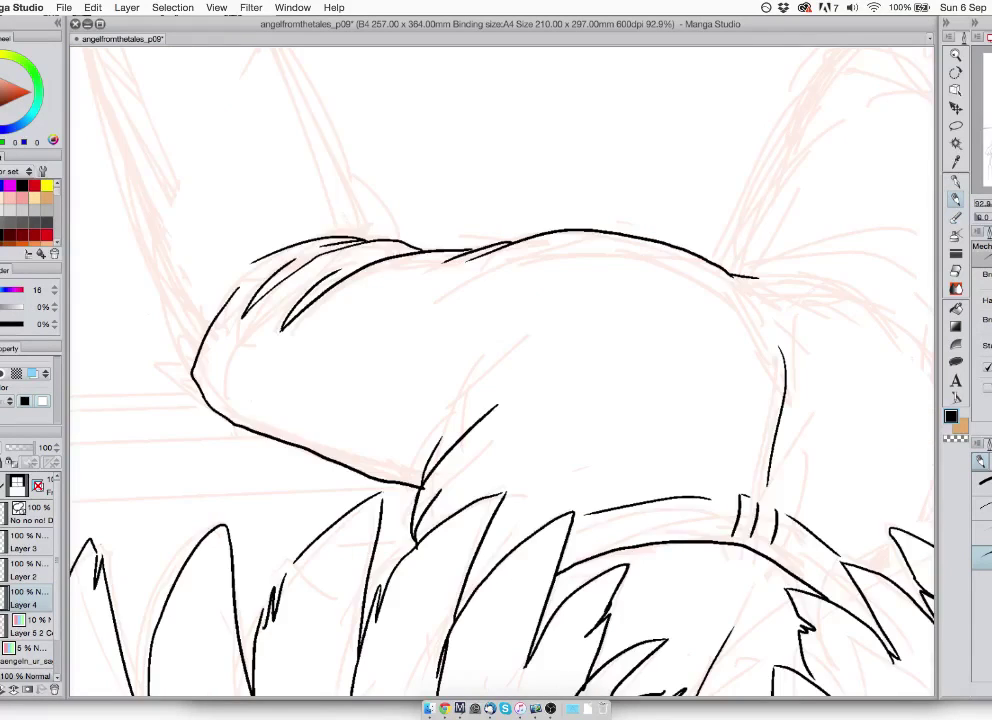
{"action": "key", "text": "super+z"}
{"action": "left_click_drag", "start_coordinate": [208, 406], "coordinate": [360, 320]}
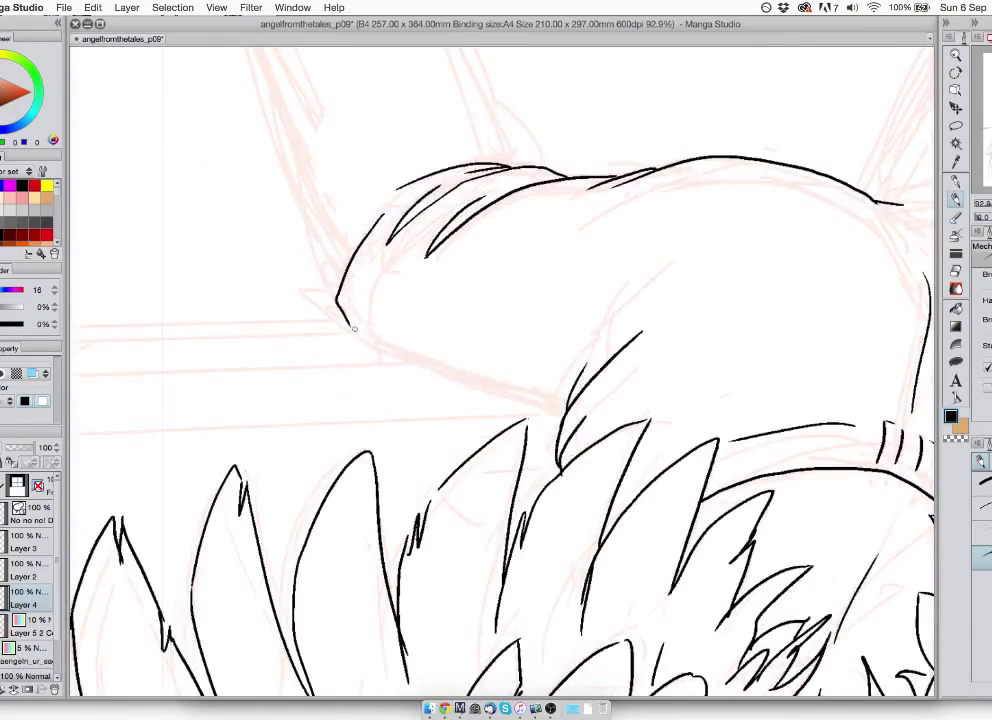
{"action": "left_click", "coordinate": [356, 349], "text": "super"}
{"action": "key", "text": "p"}
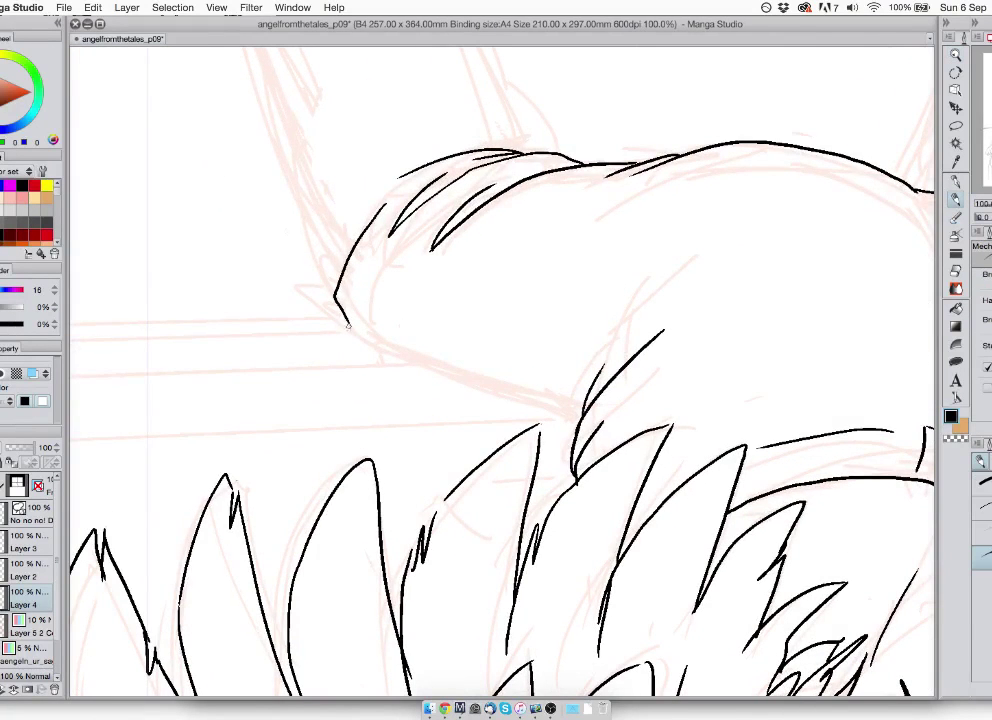
{"action": "mouse_move", "coordinate": [338, 308]}
{"action": "left_mouse_down"}
{"action": "mouse_move", "coordinate": [357, 334]}
{"action": "mouse_move", "coordinate": [414, 360]}
{"action": "mouse_move", "coordinate": [580, 418]}
{"action": "left_mouse_up"}
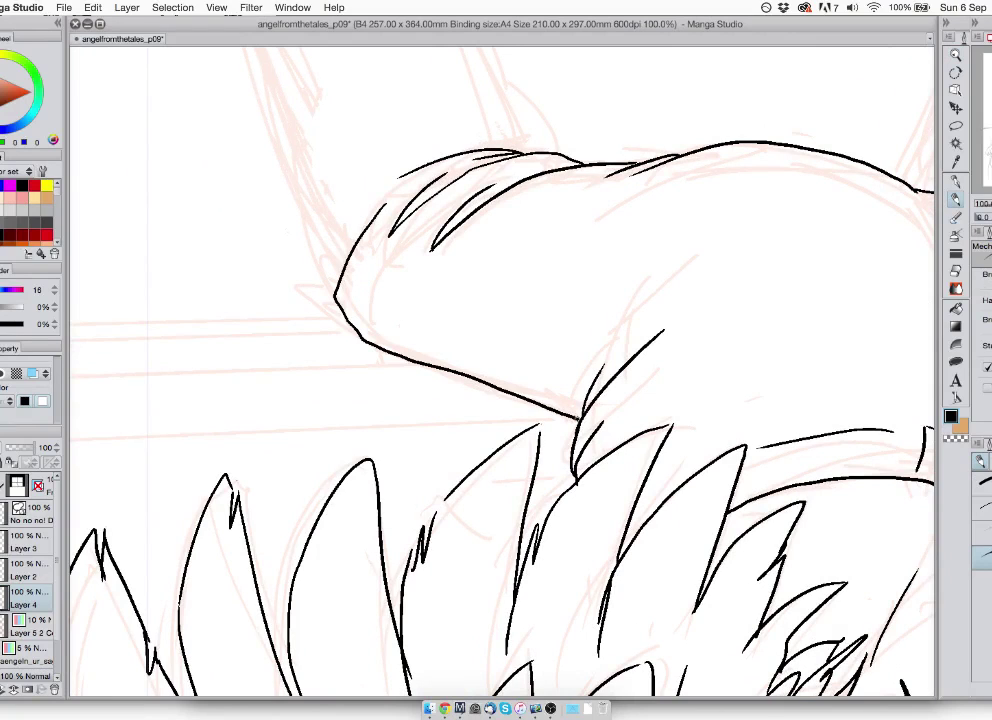
{"action": "key", "text": "super+z"}
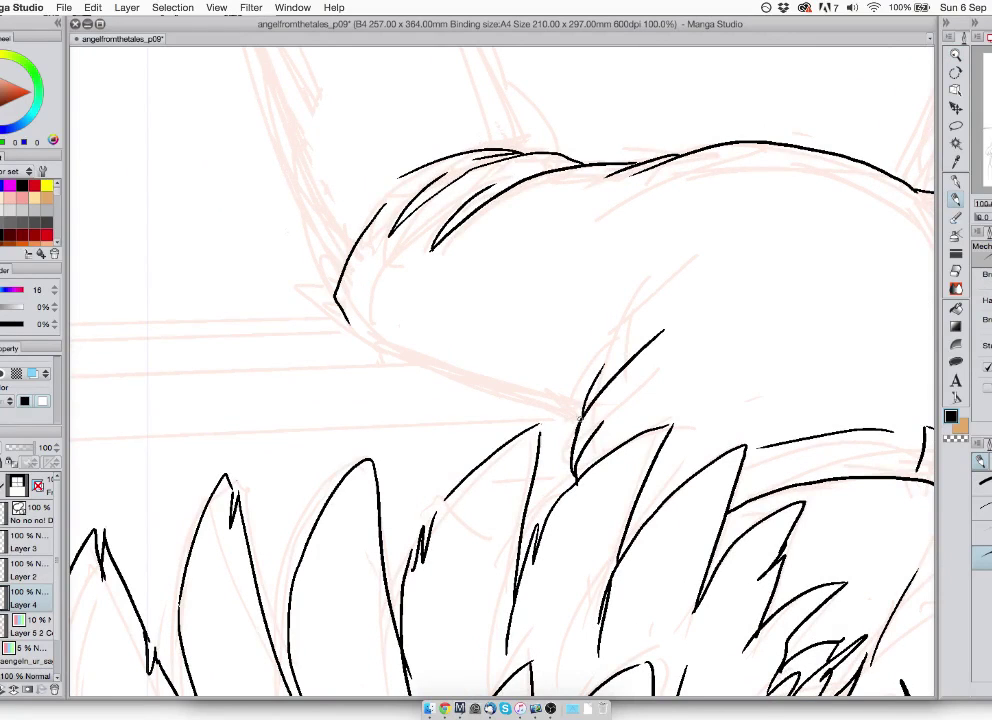
{"action": "key", "text": "super+shift+z"}
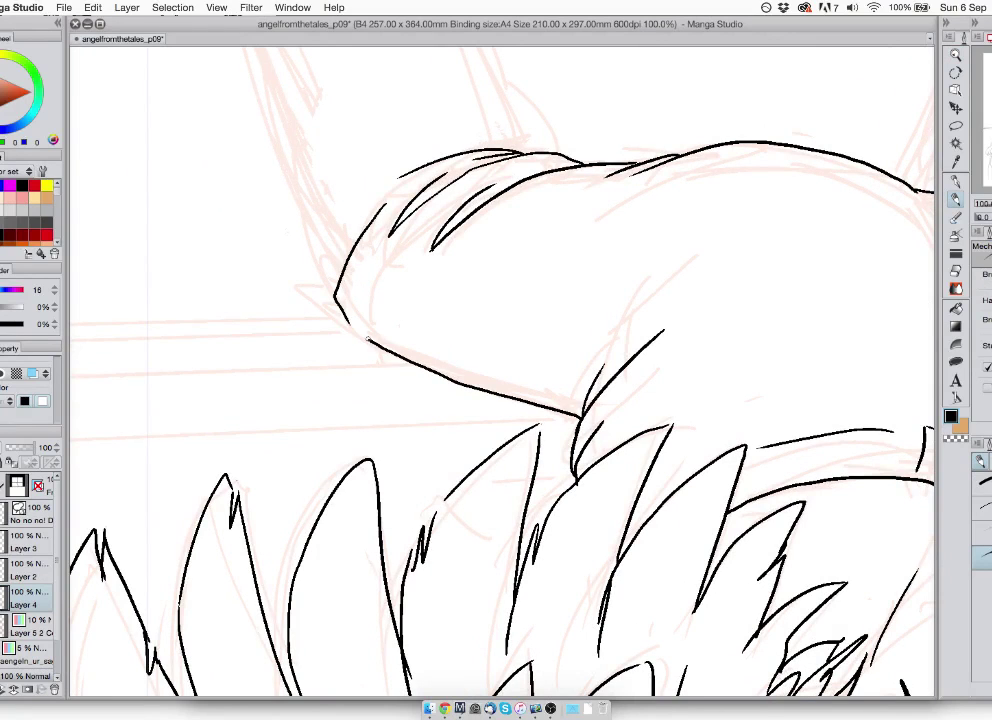
- Ink the lower part of the shin edge up from the knee and the opposite calf edge with its crease
{"action": "left_click_drag", "start_coordinate": [268, 250], "coordinate": [416, 500]}
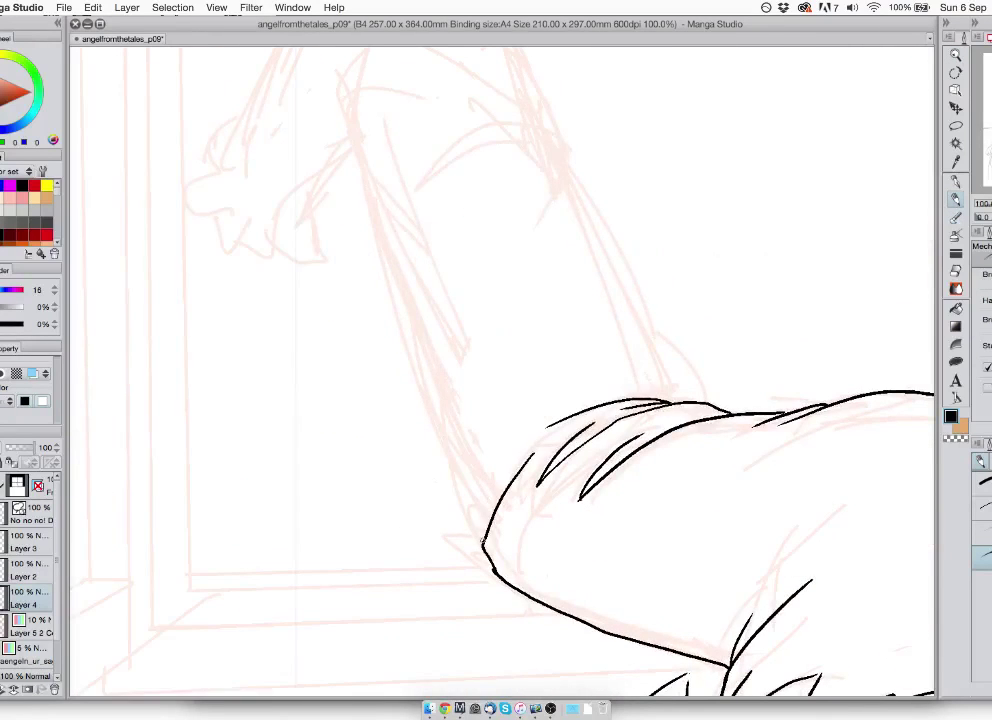
{"action": "left_click_drag", "start_coordinate": [482, 540], "coordinate": [409, 347]}
{"action": "left_click_drag", "start_coordinate": [697, 404], "coordinate": [640, 325]}
{"action": "mouse_move", "coordinate": [642, 329]}
{"action": "left_mouse_down"}
{"action": "mouse_move", "coordinate": [653, 371]}
{"action": "mouse_move", "coordinate": [565, 152]}
{"action": "left_mouse_up"}
- Ink the curved folds near the end of the trouser leg and the rounded outline of the cuff above them
{"action": "left_click_drag", "start_coordinate": [528, 116], "coordinate": [579, 258]}
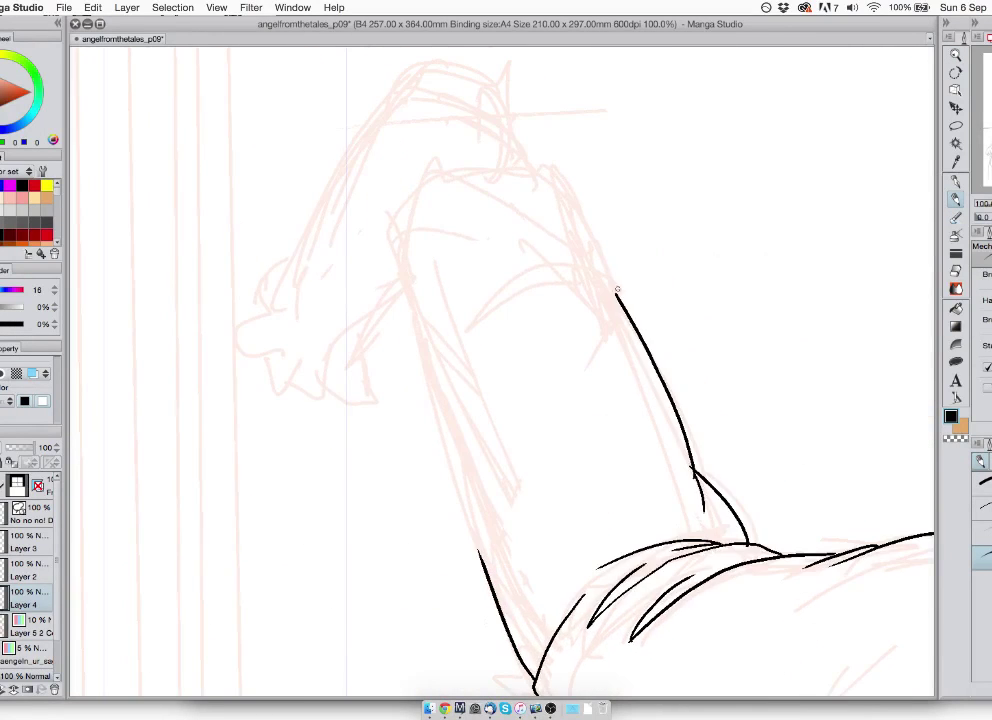
{"action": "mouse_move", "coordinate": [618, 298]}
{"action": "left_mouse_down"}
{"action": "mouse_move", "coordinate": [526, 264]}
{"action": "mouse_move", "coordinate": [455, 297]}
{"action": "mouse_move", "coordinate": [509, 257]}
{"action": "left_mouse_up"}
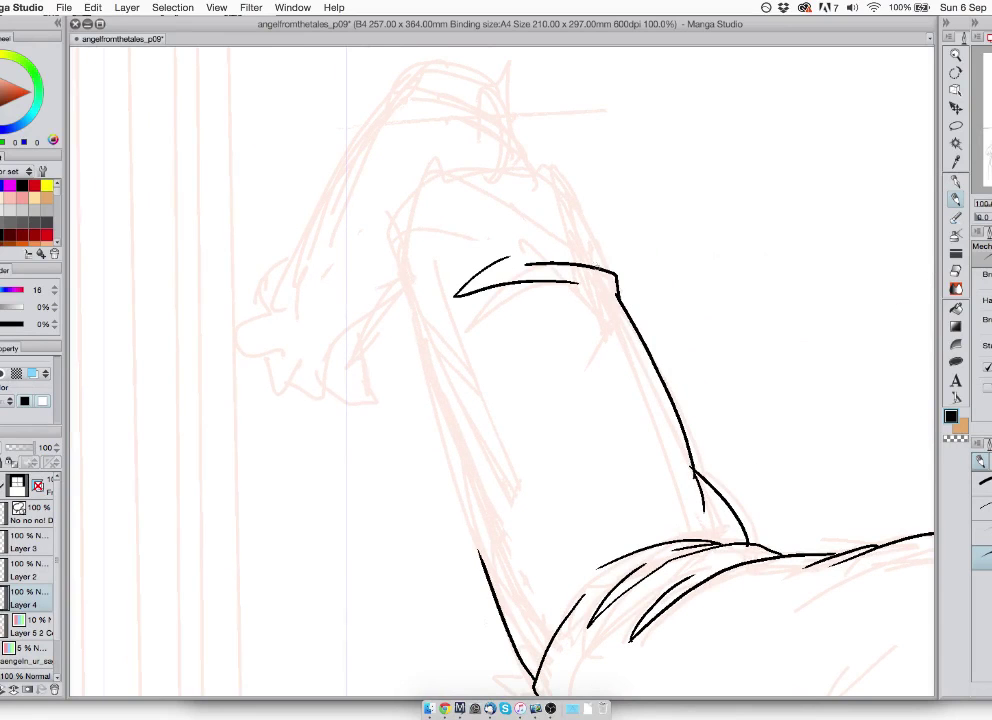
{"action": "mouse_move", "coordinate": [601, 269]}
{"action": "left_mouse_down"}
{"action": "mouse_move", "coordinate": [581, 206]}
{"action": "mouse_move", "coordinate": [505, 151]}
{"action": "mouse_move", "coordinate": [381, 225]}
{"action": "mouse_move", "coordinate": [412, 322]}
{"action": "left_mouse_up"}
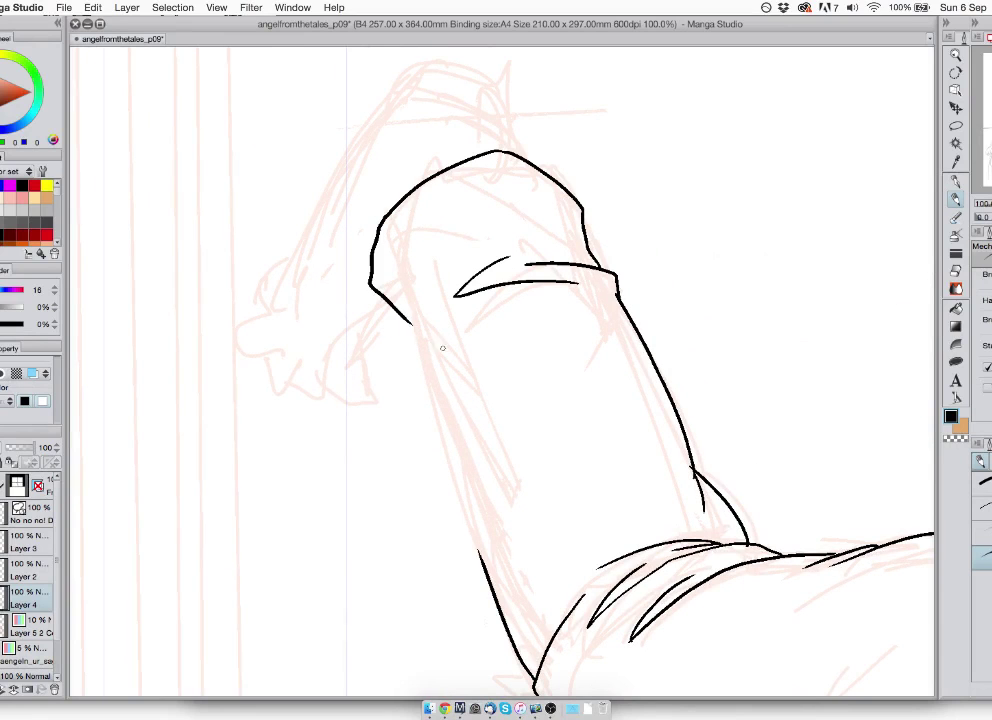
- Ink the shin edge from the cuff down to the knee, redrawing the lower stretch until it joins the existing line
{"action": "mouse_move", "coordinate": [411, 262]}
{"action": "left_mouse_down"}
{"action": "mouse_move", "coordinate": [410, 326]}
{"action": "mouse_move", "coordinate": [499, 604]}
{"action": "left_mouse_up"}
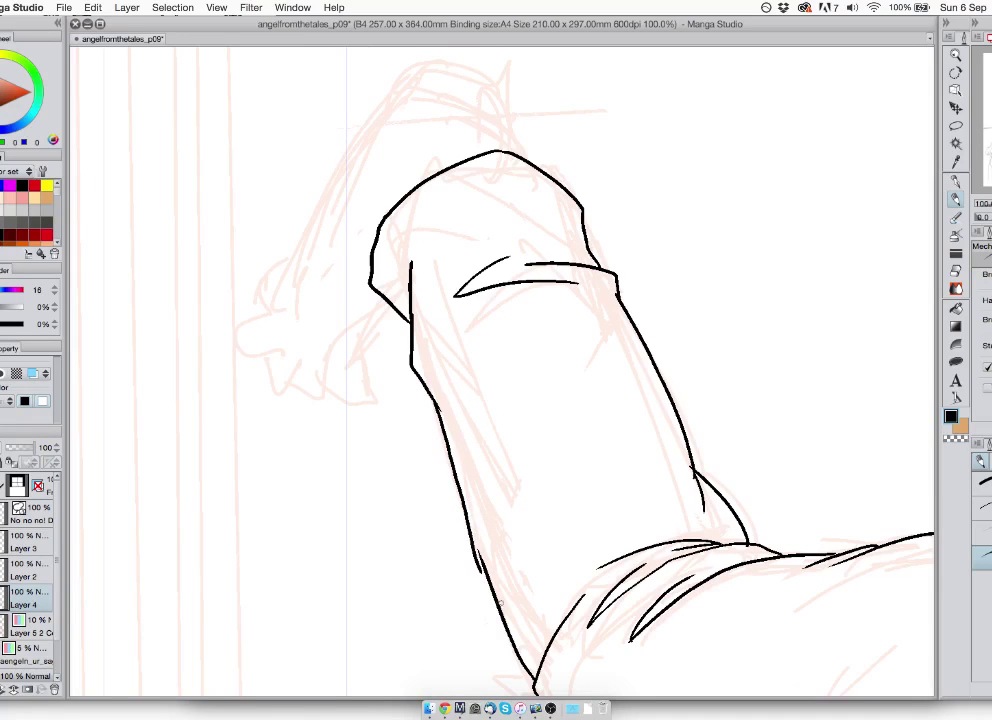
{"action": "key", "text": "super+z"}
{"action": "left_click_drag", "start_coordinate": [437, 406], "coordinate": [486, 567]}
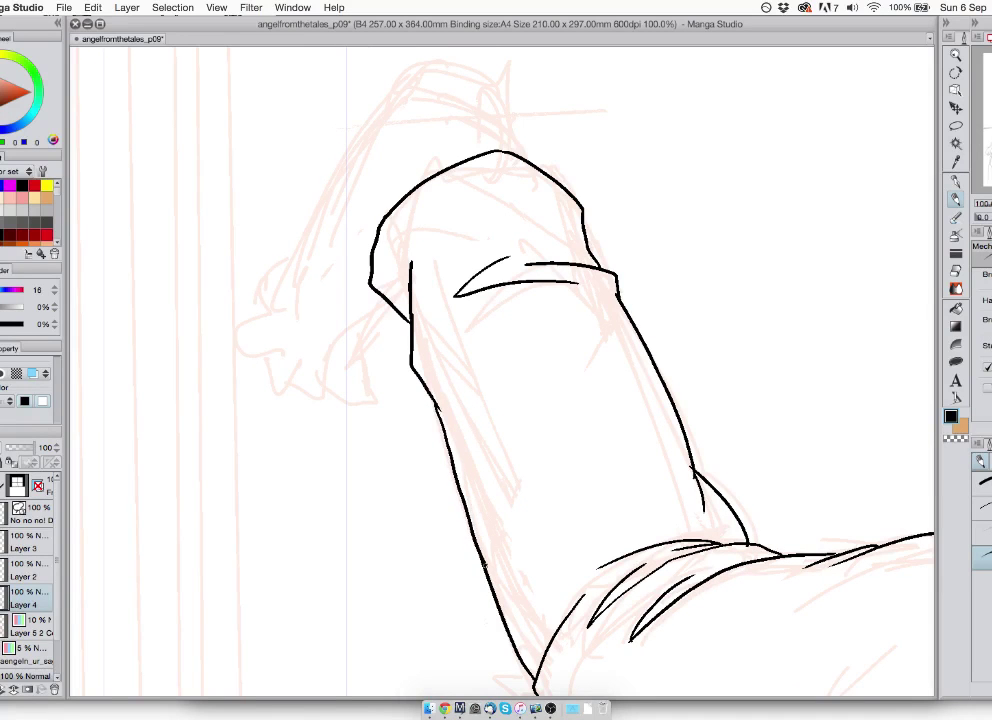
{"action": "key", "text": "super+z"}
{"action": "left_click_drag", "start_coordinate": [437, 412], "coordinate": [505, 592]}
- Ink the heel and long outer edge of the foot behind the cuff, erasing and redrawing the side toward the toes
{"action": "scroll", "coordinate": [477, 455], "scroll_direction": "up", "scroll_amount": 5}
{"action": "scroll", "coordinate": [477, 455], "scroll_direction": "left", "scroll_amount": 3}
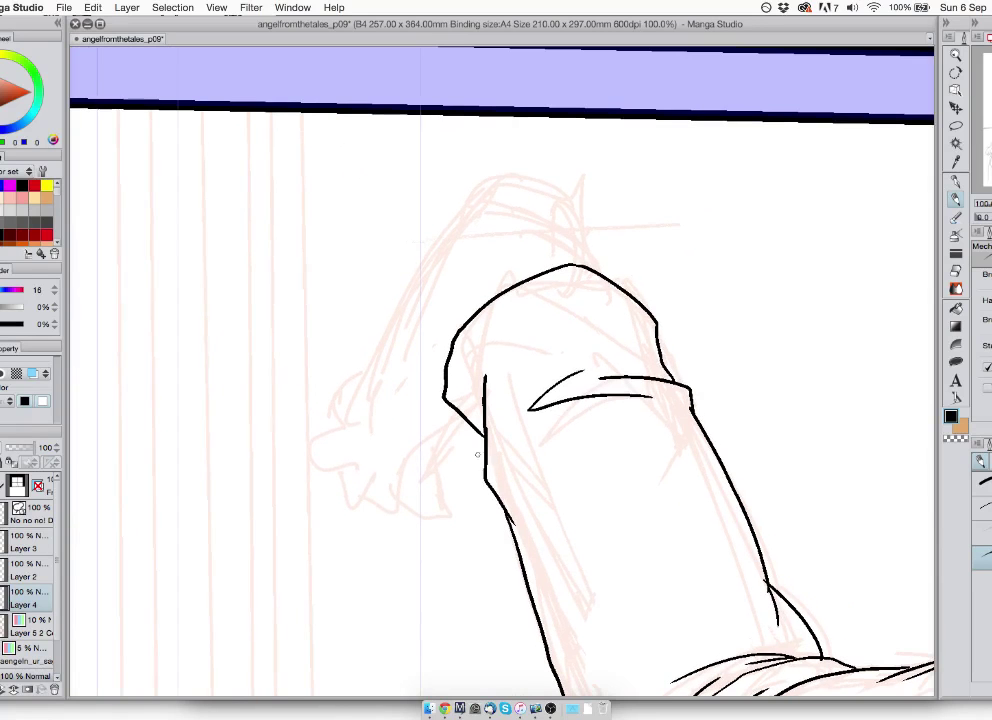
{"action": "mouse_move", "coordinate": [592, 270]}
{"action": "left_mouse_down"}
{"action": "mouse_move", "coordinate": [582, 198]}
{"action": "mouse_move", "coordinate": [518, 159]}
{"action": "mouse_move", "coordinate": [448, 233]}
{"action": "left_mouse_up"}
{"action": "key", "text": "e"}
{"action": "left_click_drag", "start_coordinate": [488, 171], "coordinate": [460, 217]}
{"action": "key", "text": "p"}
{"action": "mouse_move", "coordinate": [488, 173]}
{"action": "left_mouse_down"}
{"action": "mouse_move", "coordinate": [415, 270]}
{"action": "mouse_move", "coordinate": [361, 373]}
{"action": "left_mouse_up"}
{"action": "key", "text": "e"}
{"action": "mouse_move", "coordinate": [436, 242]}
{"action": "left_mouse_down"}
{"action": "mouse_move", "coordinate": [340, 374]}
{"action": "mouse_move", "coordinate": [394, 350]}
{"action": "mouse_move", "coordinate": [420, 258]}
{"action": "mouse_move", "coordinate": [345, 395]}
{"action": "left_mouse_up"}
{"action": "key", "text": "p"}
{"action": "mouse_move", "coordinate": [443, 228]}
{"action": "left_mouse_down"}
{"action": "mouse_move", "coordinate": [347, 410]}
{"action": "mouse_move", "coordinate": [420, 295]}
{"action": "left_mouse_up"}
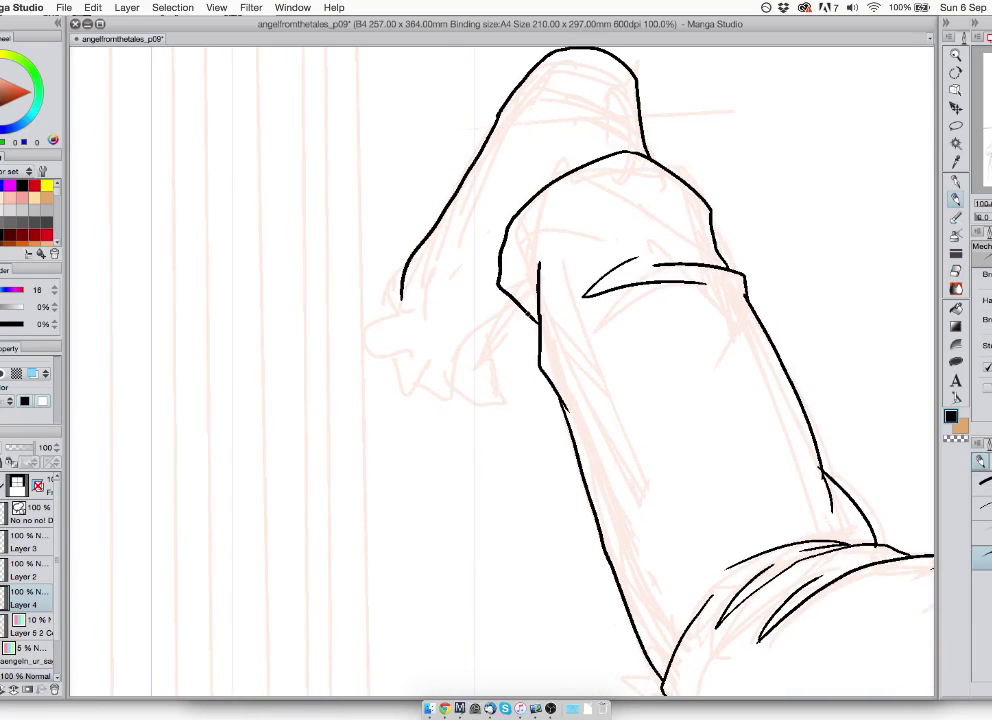
- Ink the inner edge of the foot below the cuff and a first pass of the five toes
{"action": "mouse_move", "coordinate": [530, 318]}
{"action": "left_mouse_down"}
{"action": "mouse_move", "coordinate": [514, 390]}
{"action": "mouse_move", "coordinate": [483, 406]}
{"action": "left_mouse_up"}
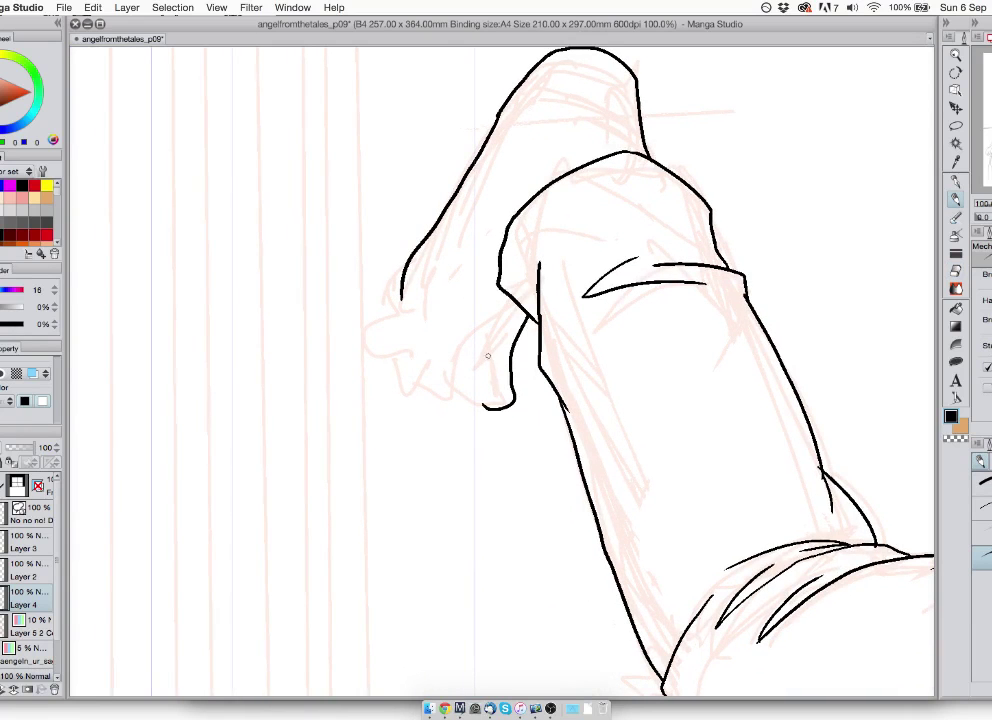
{"action": "mouse_move", "coordinate": [488, 355]}
{"action": "left_mouse_down"}
{"action": "mouse_move", "coordinate": [471, 402]}
{"action": "mouse_move", "coordinate": [400, 375]}
{"action": "mouse_move", "coordinate": [392, 383]}
{"action": "mouse_move", "coordinate": [368, 340]}
{"action": "mouse_move", "coordinate": [401, 276]}
{"action": "left_mouse_up"}
{"action": "key", "text": "e"}
{"action": "key", "text": "p"}
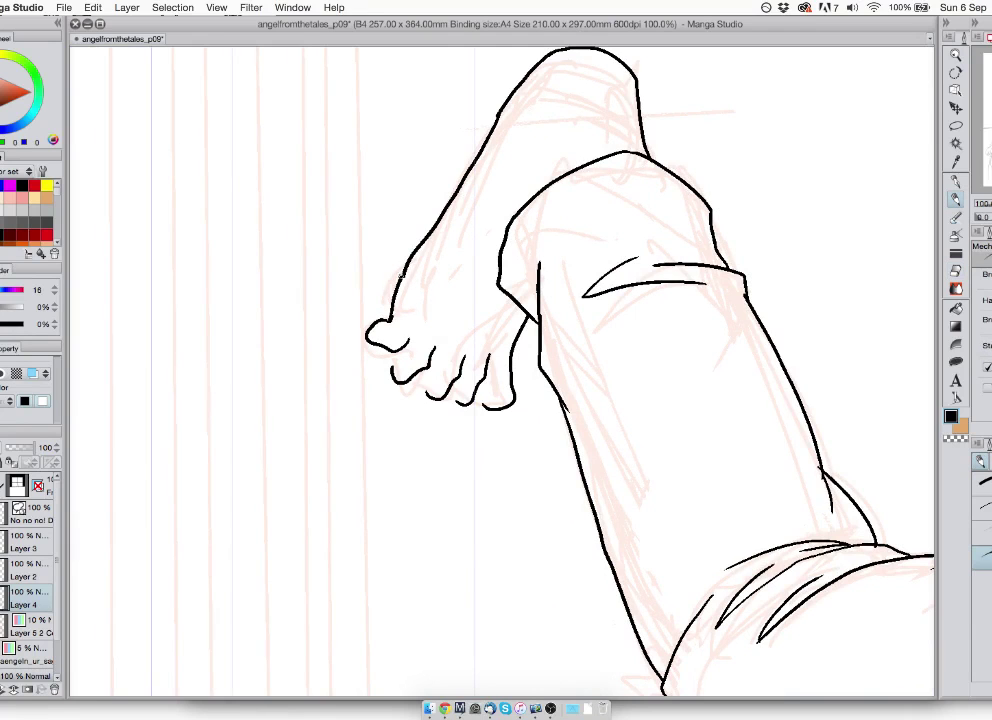
- Close the gaps between the toe tips, then erase and redraw the big toe with a rounder outline
{"action": "mouse_move", "coordinate": [425, 395]}
{"action": "left_mouse_down"}
{"action": "mouse_move", "coordinate": [434, 355]}
{"action": "mouse_move", "coordinate": [401, 346]}
{"action": "left_mouse_up"}
{"action": "key", "text": "ctrl+z"}
{"action": "mouse_move", "coordinate": [392, 368]}
{"action": "left_mouse_down"}
{"action": "mouse_move", "coordinate": [403, 346]}
{"action": "mouse_move", "coordinate": [432, 373]}
{"action": "mouse_move", "coordinate": [429, 396]}
{"action": "mouse_move", "coordinate": [452, 388]}
{"action": "mouse_move", "coordinate": [509, 396]}
{"action": "mouse_move", "coordinate": [490, 405]}
{"action": "left_mouse_up"}
{"action": "key", "text": "e"}
{"action": "key", "text": "p"}
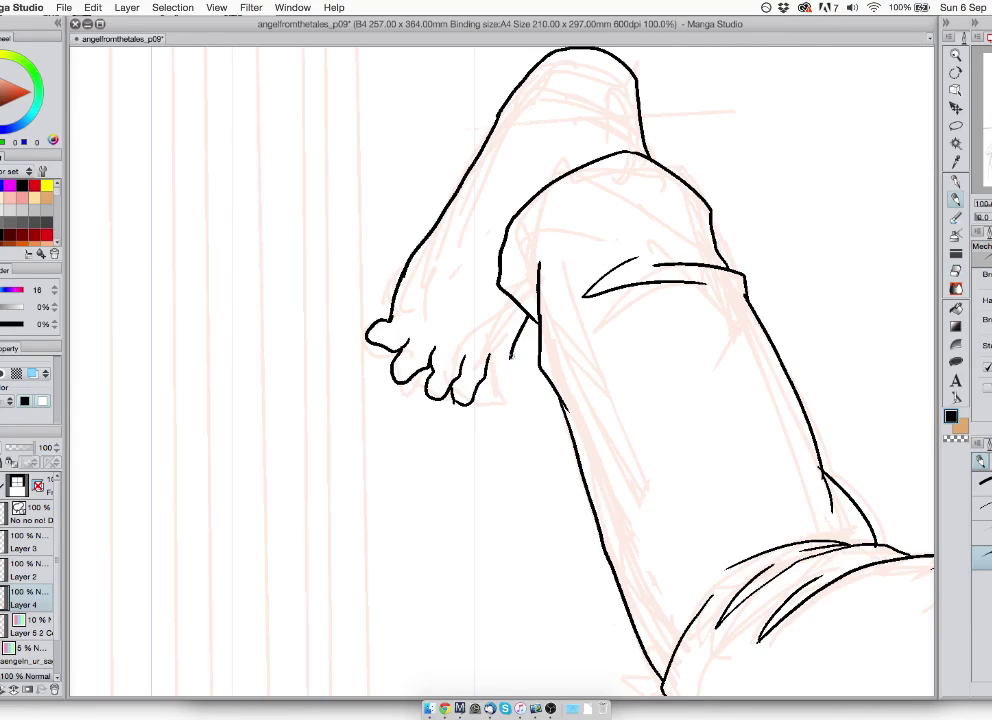
{"action": "mouse_move", "coordinate": [512, 357]}
{"action": "left_mouse_down"}
{"action": "mouse_move", "coordinate": [519, 393]}
{"action": "mouse_move", "coordinate": [499, 393]}
{"action": "mouse_move", "coordinate": [517, 400]}
{"action": "mouse_move", "coordinate": [501, 413]}
{"action": "mouse_move", "coordinate": [479, 405]}
{"action": "mouse_move", "coordinate": [513, 410]}
{"action": "mouse_move", "coordinate": [484, 411]}
{"action": "mouse_move", "coordinate": [476, 399]}
{"action": "mouse_move", "coordinate": [521, 399]}
{"action": "left_mouse_up"}
- Clean up the toe outlines and ink small curved toenails on all the toes
{"action": "key", "text": "e"}
{"action": "key", "text": "super+z"}
{"action": "key", "text": "p"}
{"action": "key", "text": "super+z"}
{"action": "mouse_move", "coordinate": [455, 396]}
{"action": "left_mouse_down"}
{"action": "mouse_move", "coordinate": [467, 399]}
{"action": "mouse_move", "coordinate": [446, 390]}
{"action": "left_mouse_up"}
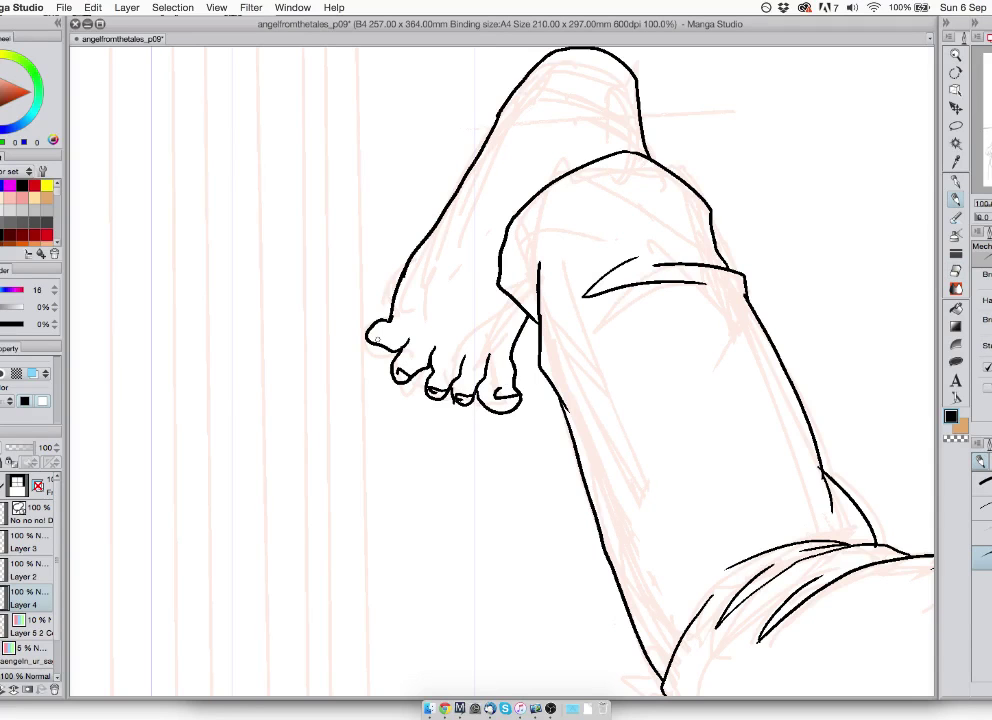
{"action": "left_click_drag", "start_coordinate": [376, 340], "coordinate": [385, 345]}
- Add a short stroke between the feathers below the hip, and ink the trousers' side seam along the thigh and shin up to the cuff
{"action": "left_click_drag", "start_coordinate": [860, 480], "coordinate": [356, 332]}
{"action": "left_click_drag", "start_coordinate": [599, 383], "coordinate": [578, 190]}
{"action": "left_click_drag", "start_coordinate": [435, 567], "coordinate": [480, 538]}
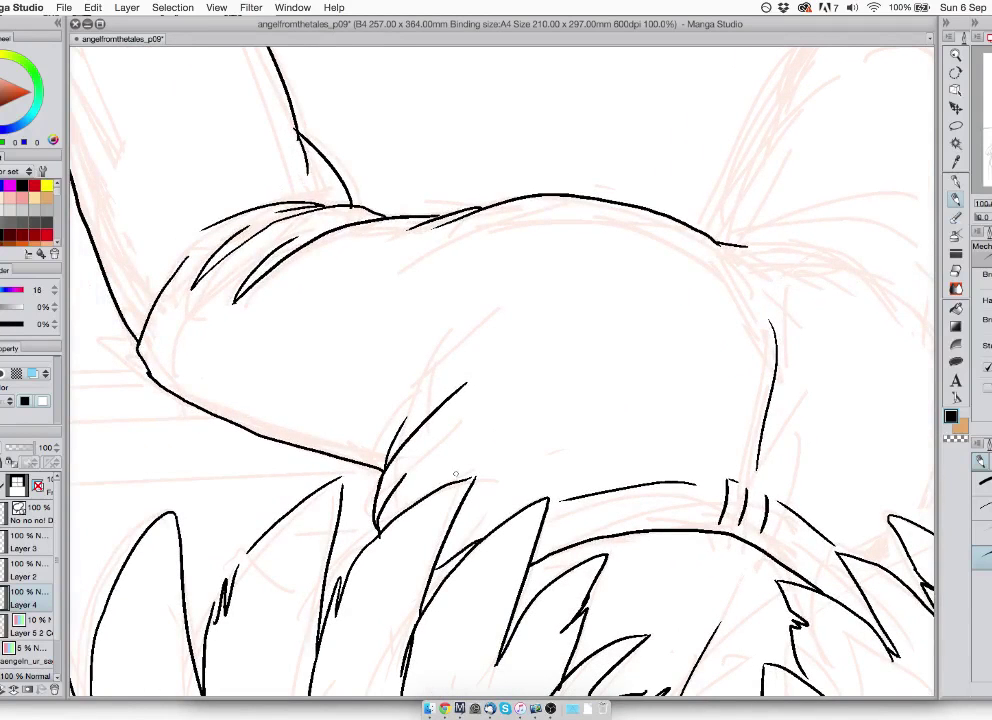
{"action": "mouse_move", "coordinate": [430, 494]}
{"action": "left_mouse_down"}
{"action": "mouse_move", "coordinate": [436, 456]}
{"action": "mouse_move", "coordinate": [426, 412]}
{"action": "mouse_move", "coordinate": [401, 415]}
{"action": "mouse_move", "coordinate": [186, 314]}
{"action": "left_mouse_up"}
{"action": "mouse_move", "coordinate": [182, 227]}
{"action": "left_mouse_down"}
{"action": "mouse_move", "coordinate": [365, 330]}
{"action": "mouse_move", "coordinate": [550, 512]}
{"action": "left_mouse_up"}
{"action": "mouse_move", "coordinate": [551, 600]}
{"action": "left_mouse_down"}
{"action": "mouse_move", "coordinate": [539, 575]}
{"action": "mouse_move", "coordinate": [499, 543]}
{"action": "mouse_move", "coordinate": [431, 348]}
{"action": "mouse_move", "coordinate": [393, 282]}
{"action": "mouse_move", "coordinate": [362, 158]}
{"action": "left_mouse_up"}
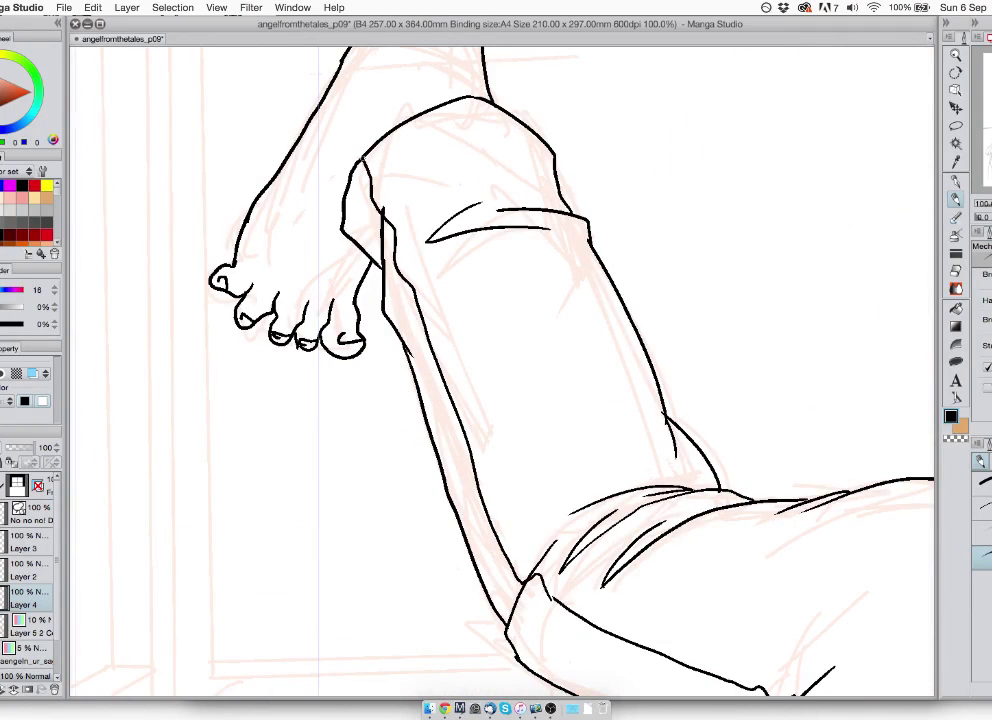
- Ink the top contour of the second hip from the waist crease outward, with thin trouser fold lines above it
{"action": "scroll", "coordinate": [500, 370], "scroll_direction": "down", "scroll_amount": 3}
{"action": "scroll", "coordinate": [500, 370], "scroll_direction": "right", "scroll_amount": 6}
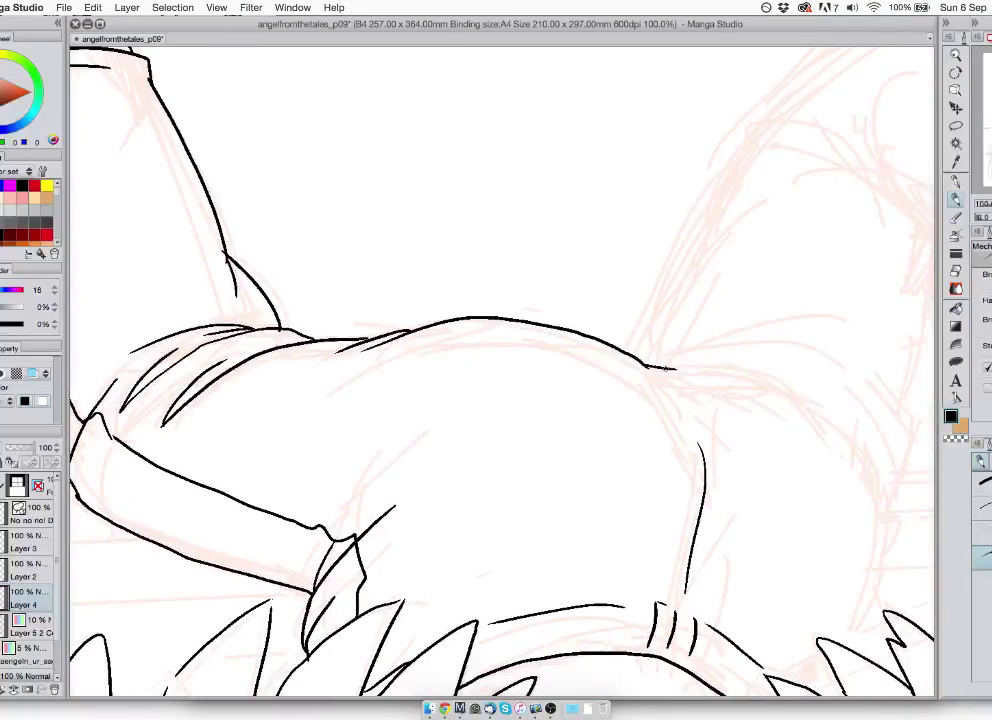
{"action": "left_click_drag", "start_coordinate": [666, 368], "coordinate": [865, 470]}
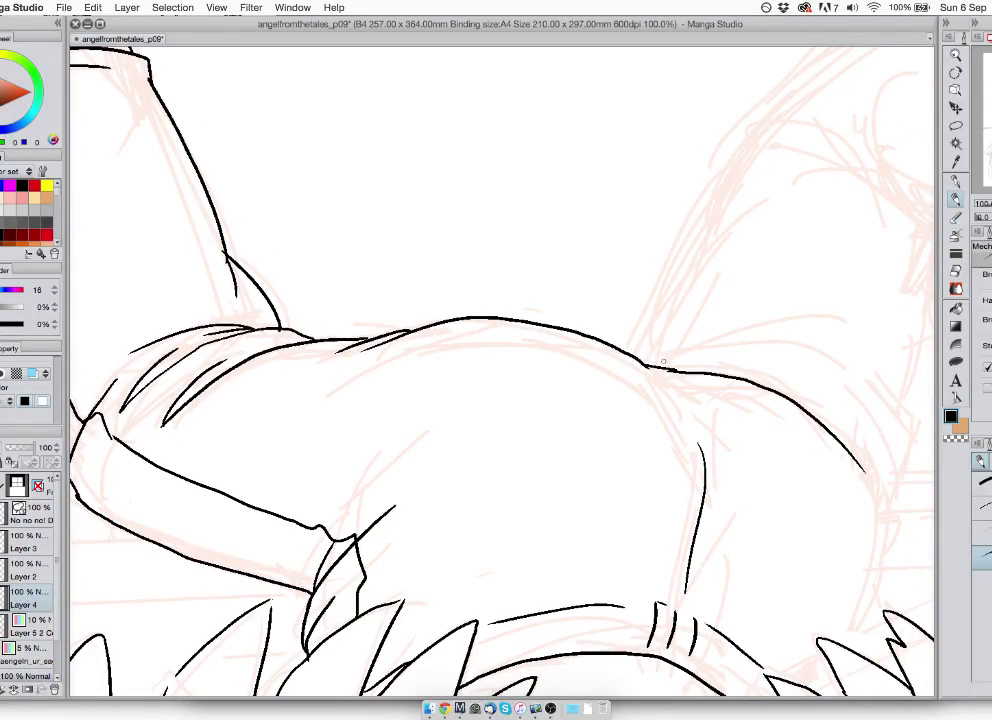
{"action": "mouse_move", "coordinate": [660, 365]}
{"action": "left_mouse_down"}
{"action": "mouse_move", "coordinate": [769, 383]}
{"action": "mouse_move", "coordinate": [717, 346]}
{"action": "mouse_move", "coordinate": [829, 347]}
{"action": "left_mouse_up"}
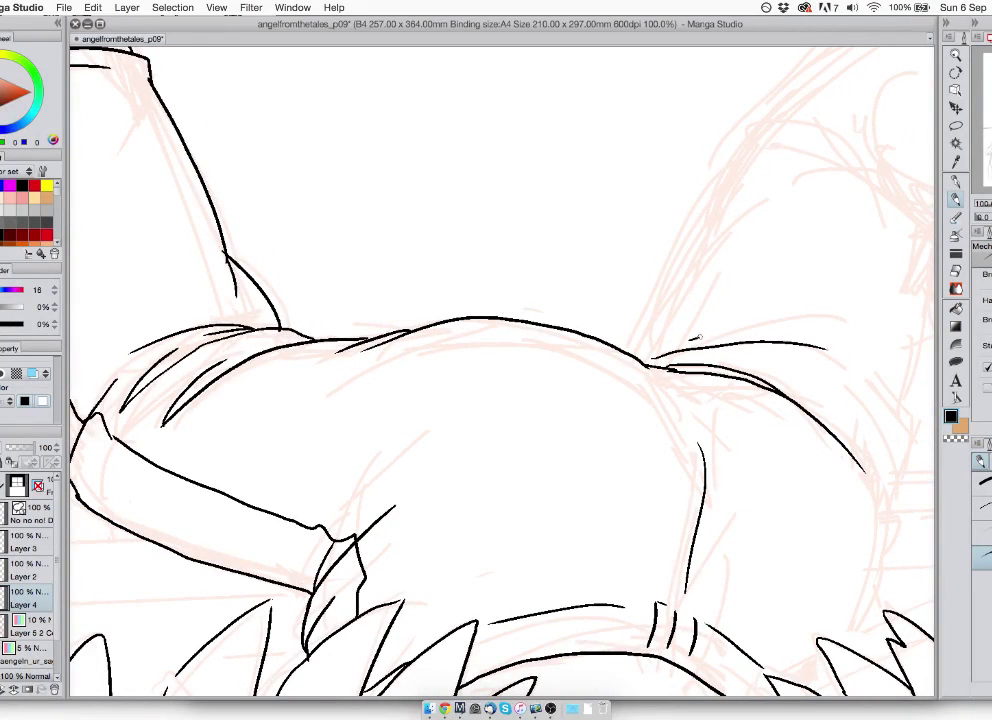
{"action": "mouse_move", "coordinate": [700, 337]}
{"action": "left_mouse_down"}
{"action": "mouse_move", "coordinate": [802, 317]}
{"action": "mouse_move", "coordinate": [605, 249]}
{"action": "left_mouse_up"}
- Ink the hip's outer curve down to the feathers, plus the bunched folds and inner edge of the bent leg's trousers
{"action": "mouse_move", "coordinate": [670, 382]}
{"action": "left_mouse_down"}
{"action": "mouse_move", "coordinate": [693, 472]}
{"action": "mouse_move", "coordinate": [662, 557]}
{"action": "left_mouse_up"}
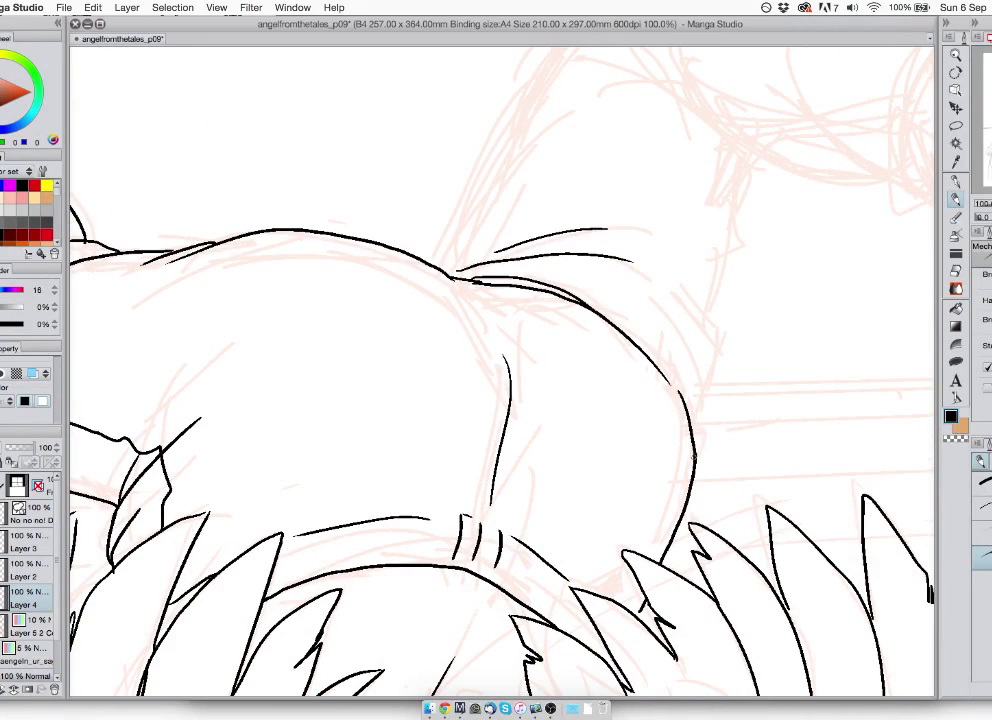
{"action": "mouse_move", "coordinate": [705, 386]}
{"action": "left_mouse_down"}
{"action": "mouse_move", "coordinate": [701, 312]}
{"action": "mouse_move", "coordinate": [647, 289]}
{"action": "left_mouse_up"}
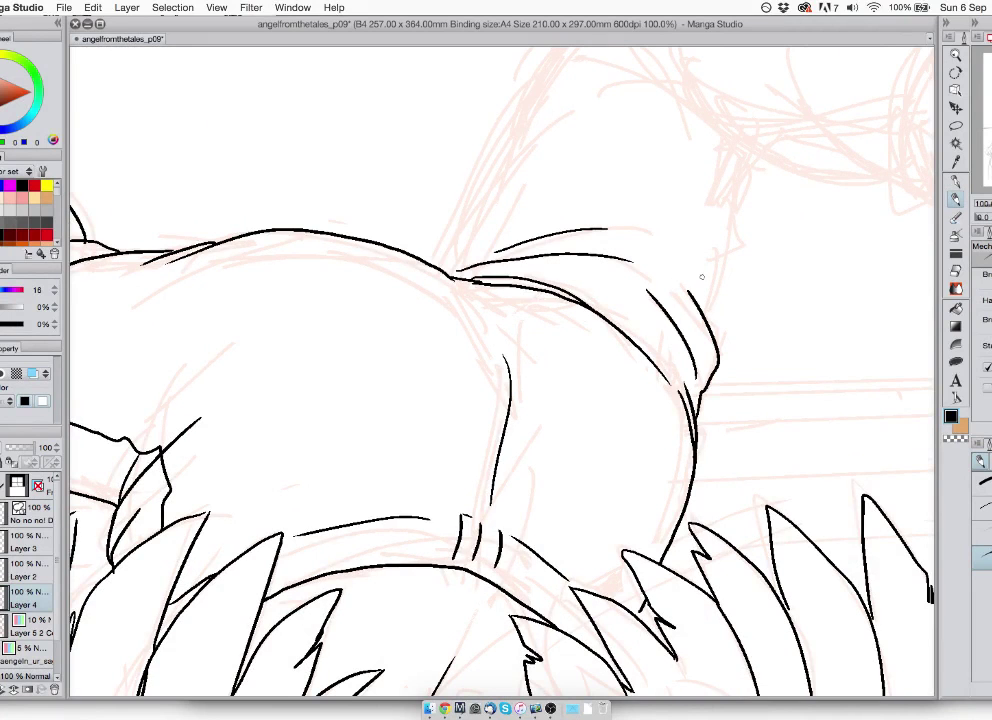
{"action": "left_click_drag", "start_coordinate": [730, 203], "coordinate": [723, 258]}
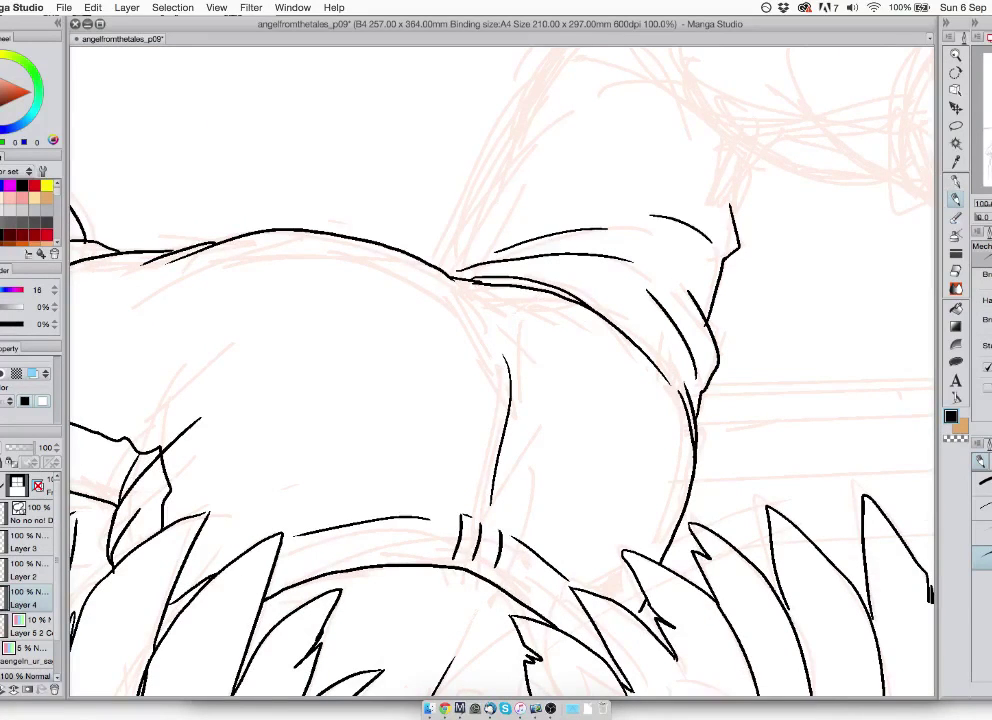
- Mirror the canvas view and ink the second leg's outer edge from the hip over the bent knee to the cuff
{"action": "scroll", "coordinate": [502, 378], "scroll_direction": "up", "scroll_amount": 3}
{"action": "left_click_drag", "start_coordinate": [449, 400], "coordinate": [533, 242]}
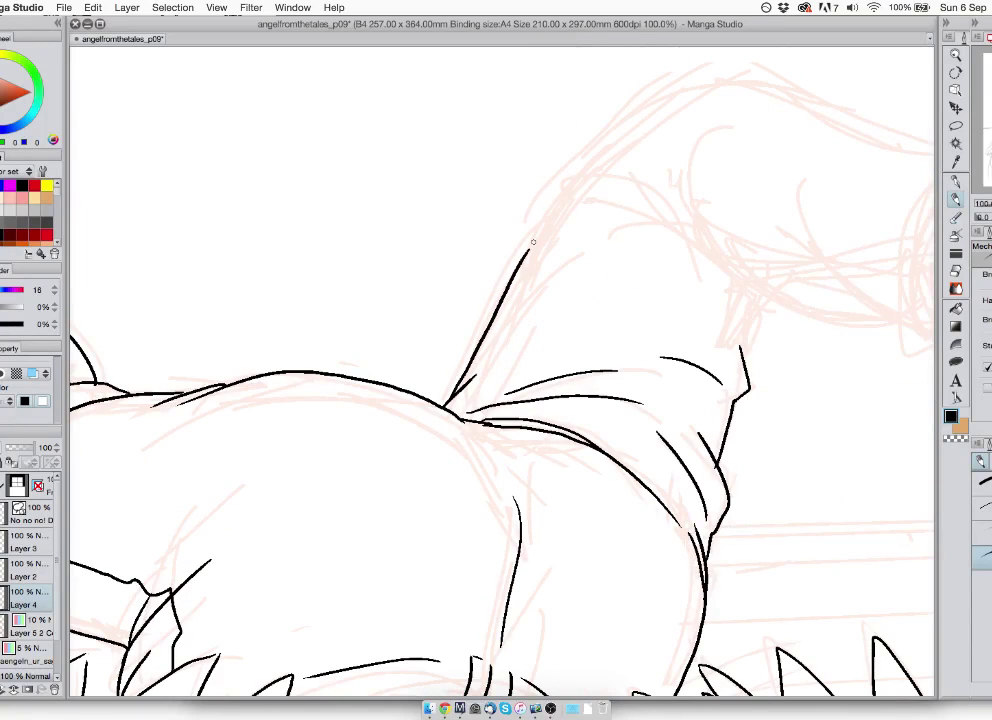
{"action": "key", "text": "h"}
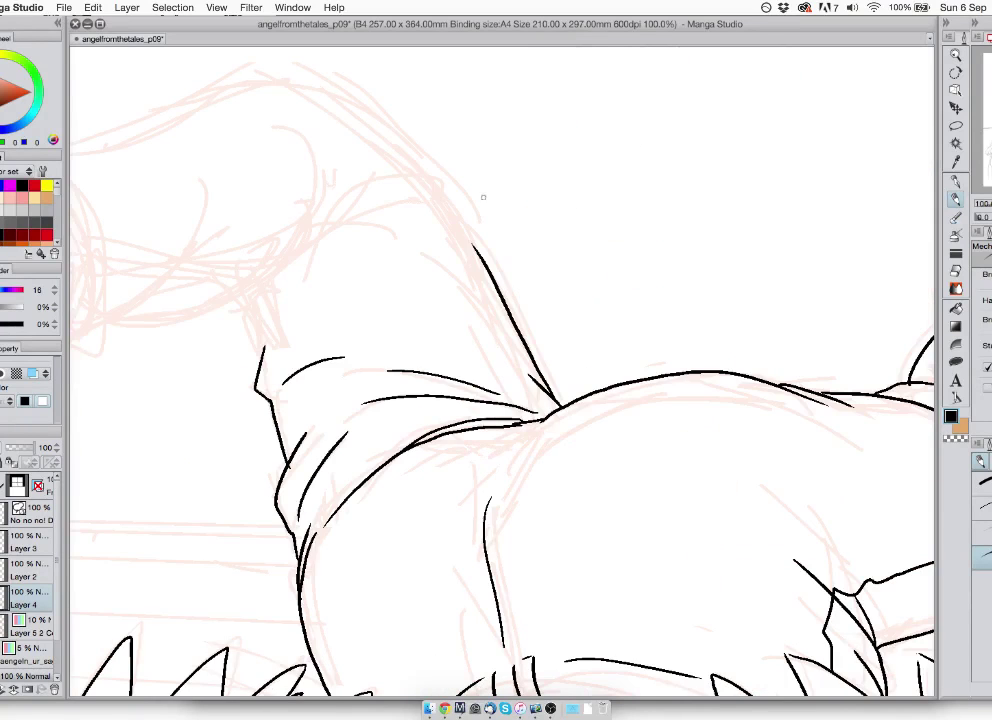
{"action": "mouse_move", "coordinate": [229, 84]}
{"action": "left_mouse_down"}
{"action": "mouse_move", "coordinate": [323, 78]}
{"action": "mouse_move", "coordinate": [381, 110]}
{"action": "mouse_move", "coordinate": [475, 248]}
{"action": "left_mouse_up"}
{"action": "mouse_move", "coordinate": [399, 205]}
{"action": "left_mouse_down"}
{"action": "mouse_move", "coordinate": [680, 253]}
{"action": "mouse_move", "coordinate": [772, 289]}
{"action": "left_mouse_up"}
{"action": "mouse_move", "coordinate": [596, 168]}
{"action": "left_mouse_down"}
{"action": "mouse_move", "coordinate": [392, 236]}
{"action": "mouse_move", "coordinate": [530, 246]}
{"action": "left_mouse_up"}
{"action": "mouse_move", "coordinate": [393, 244]}
{"action": "left_mouse_down"}
{"action": "mouse_move", "coordinate": [454, 305]}
{"action": "mouse_move", "coordinate": [418, 427]}
{"action": "left_mouse_up"}
{"action": "key", "text": "super+z"}
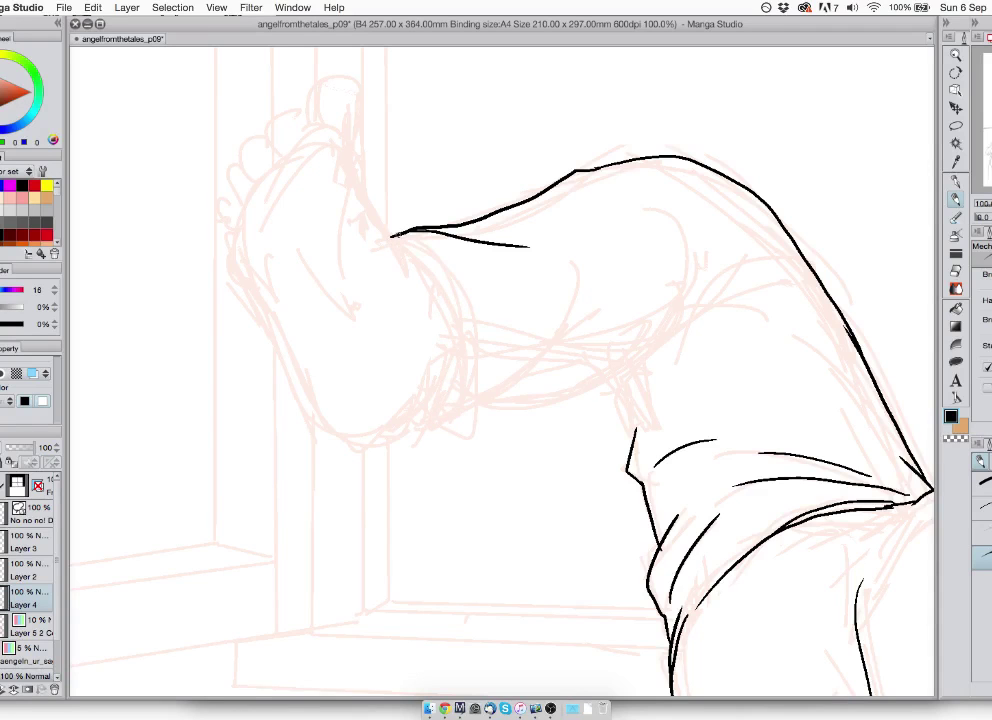
- Ink the second leg's cuff opening, the calf's lower edge and the fabric folds at the bend of the knee
{"action": "mouse_move", "coordinate": [393, 240]}
{"action": "left_mouse_down"}
{"action": "mouse_move", "coordinate": [455, 280]}
{"action": "mouse_move", "coordinate": [466, 330]}
{"action": "mouse_move", "coordinate": [425, 427]}
{"action": "mouse_move", "coordinate": [486, 398]}
{"action": "mouse_move", "coordinate": [576, 292]}
{"action": "left_mouse_up"}
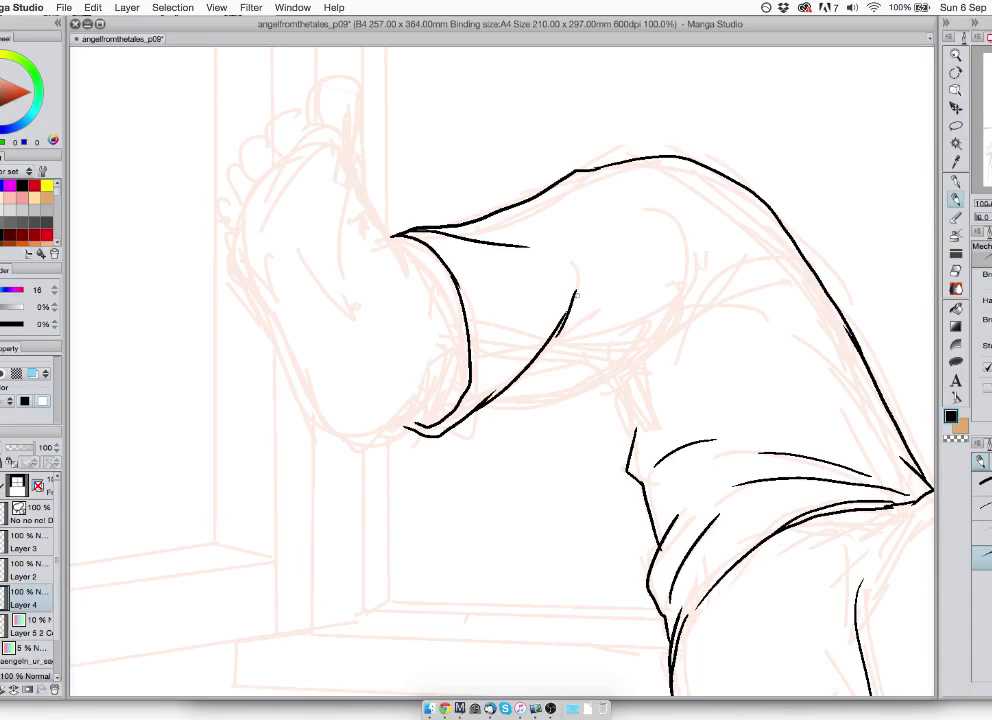
{"action": "mouse_move", "coordinate": [484, 406]}
{"action": "left_mouse_down"}
{"action": "mouse_move", "coordinate": [545, 405]}
{"action": "mouse_move", "coordinate": [668, 286]}
{"action": "mouse_move", "coordinate": [658, 331]}
{"action": "left_mouse_up"}
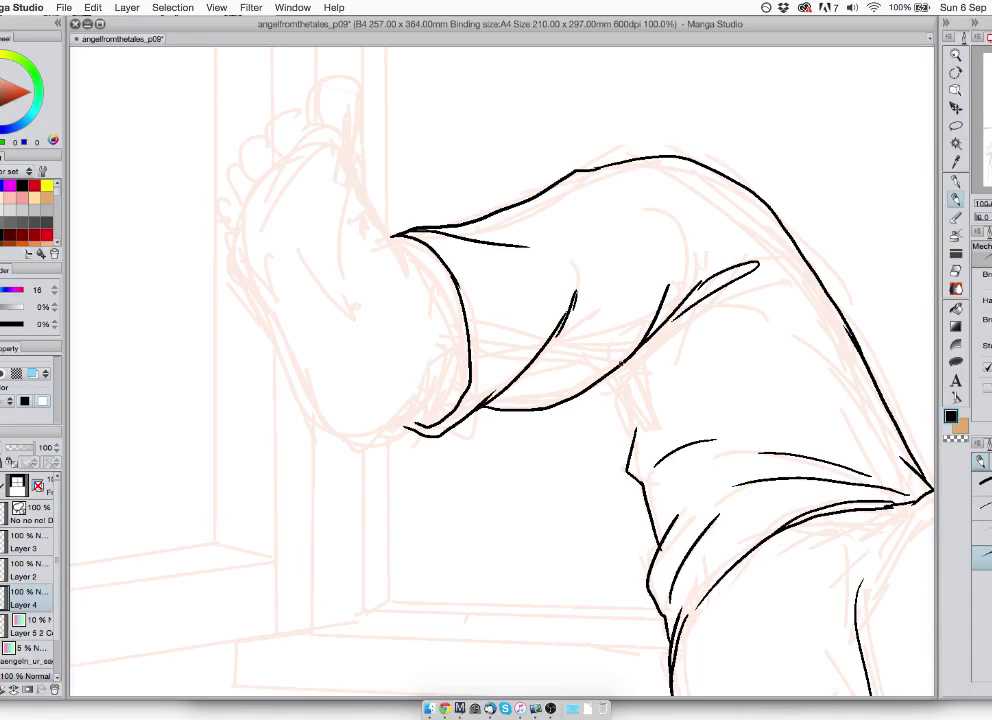
{"action": "left_click_drag", "start_coordinate": [603, 381], "coordinate": [736, 292]}
{"action": "mouse_move", "coordinate": [617, 381]}
{"action": "left_mouse_down"}
{"action": "mouse_move", "coordinate": [636, 434]}
{"action": "mouse_move", "coordinate": [659, 353]}
{"action": "left_mouse_up"}
- Ink the trousers' side seam along the second leg from the hip over the knee to the cuff
{"action": "scroll", "coordinate": [498, 249], "scroll_direction": "down", "scroll_amount": 1}
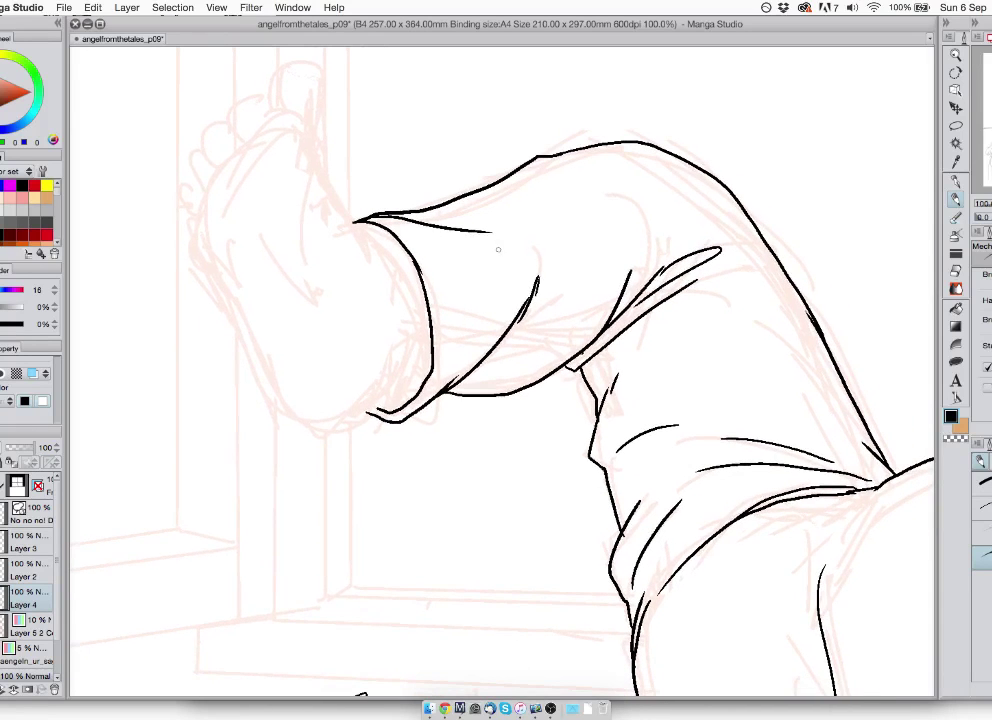
{"action": "mouse_move", "coordinate": [410, 250]}
{"action": "left_mouse_down"}
{"action": "mouse_move", "coordinate": [570, 197]}
{"action": "mouse_move", "coordinate": [694, 182]}
{"action": "mouse_move", "coordinate": [753, 240]}
{"action": "mouse_move", "coordinate": [878, 482]}
{"action": "left_mouse_up"}
{"action": "mouse_move", "coordinate": [338, 263]}
{"action": "left_mouse_down"}
{"action": "mouse_move", "coordinate": [474, 289]}
{"action": "mouse_move", "coordinate": [468, 305]}
{"action": "left_mouse_up"}
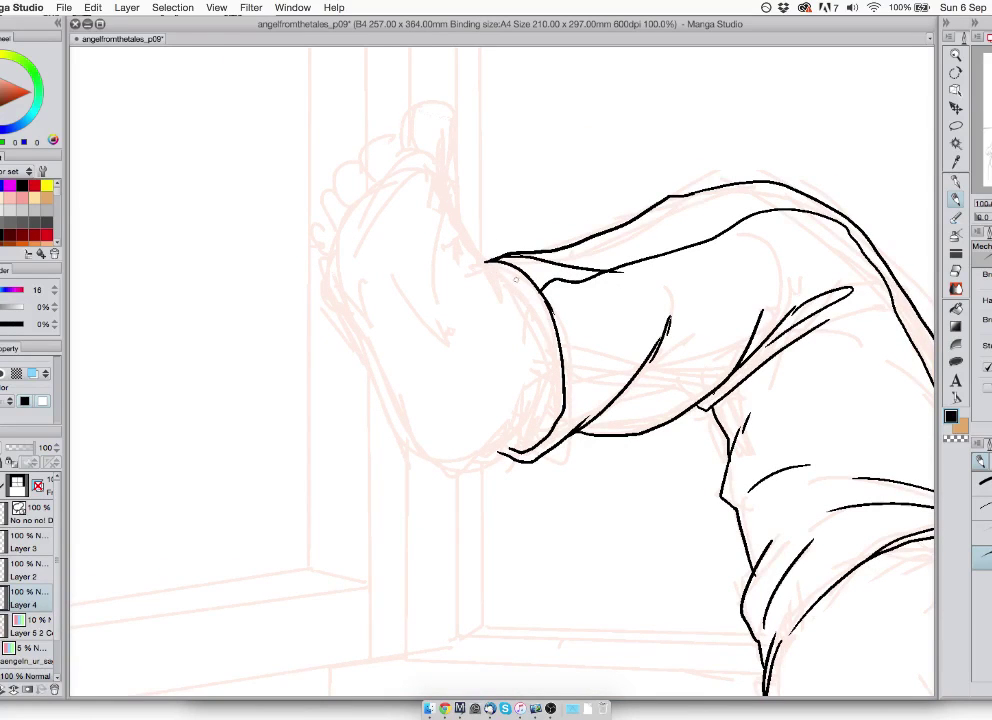
- Ink the second foot's outline with its big toe and the inner cuff edge, then fill the cuff's shadow gap with black
{"action": "mouse_move", "coordinate": [500, 279]}
{"action": "left_mouse_down"}
{"action": "mouse_move", "coordinate": [472, 250]}
{"action": "mouse_move", "coordinate": [451, 192]}
{"action": "mouse_move", "coordinate": [451, 100]}
{"action": "mouse_move", "coordinate": [409, 121]}
{"action": "mouse_move", "coordinate": [410, 160]}
{"action": "mouse_move", "coordinate": [342, 219]}
{"action": "mouse_move", "coordinate": [326, 265]}
{"action": "mouse_move", "coordinate": [334, 296]}
{"action": "mouse_move", "coordinate": [368, 345]}
{"action": "mouse_move", "coordinate": [405, 440]}
{"action": "mouse_move", "coordinate": [465, 464]}
{"action": "mouse_move", "coordinate": [507, 436]}
{"action": "mouse_move", "coordinate": [528, 405]}
{"action": "mouse_move", "coordinate": [560, 395]}
{"action": "left_mouse_up"}
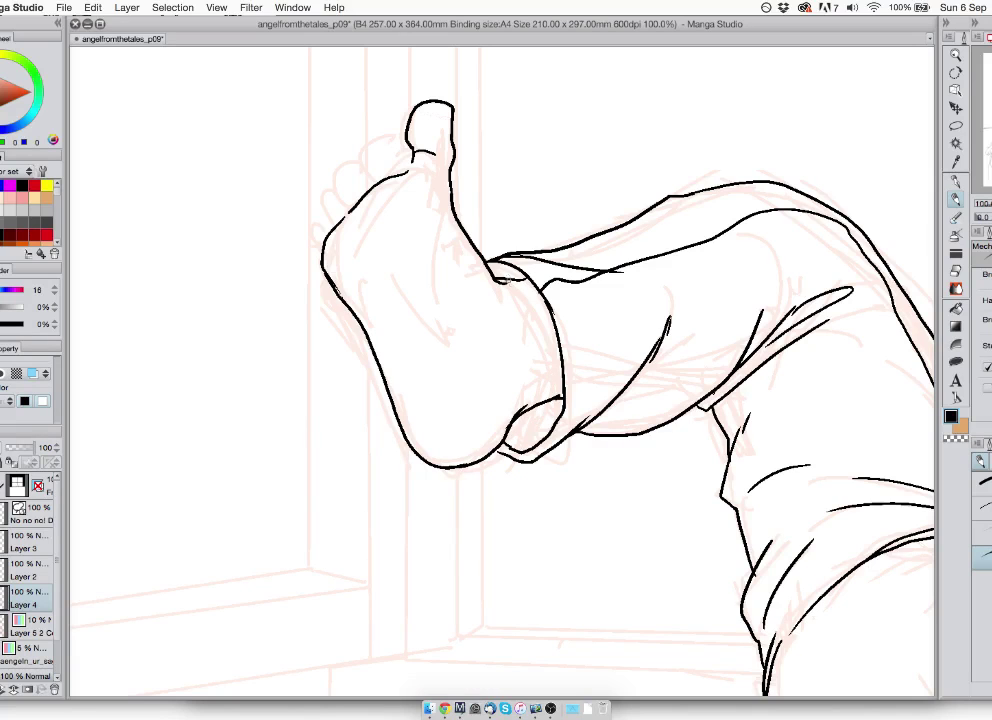
{"action": "left_click_drag", "start_coordinate": [524, 285], "coordinate": [538, 402]}
{"action": "key", "text": "e"}
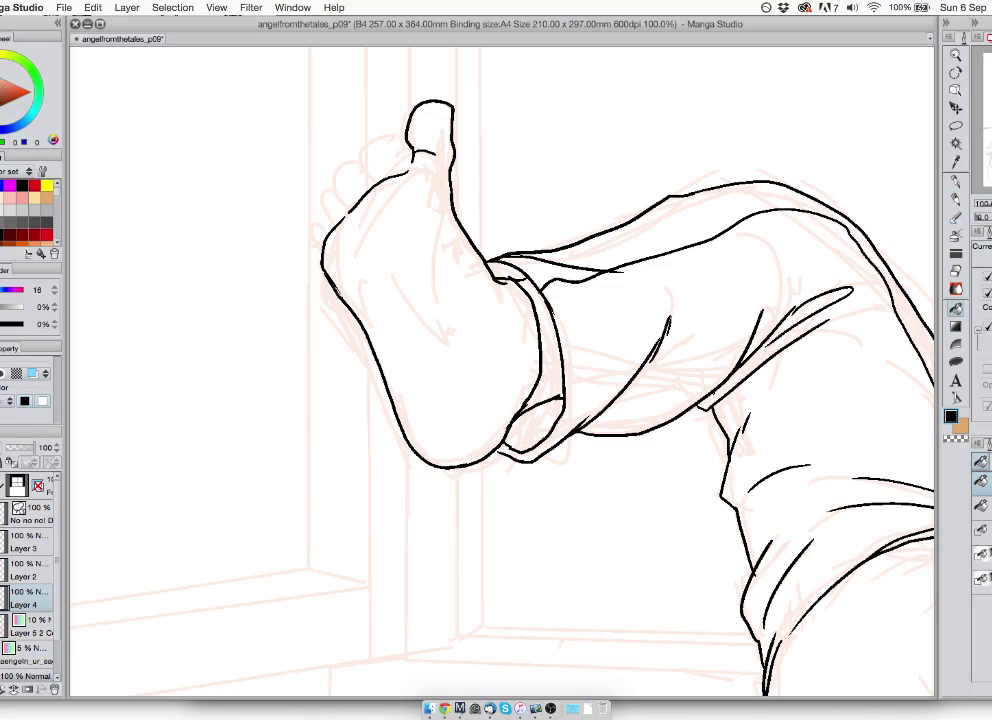
{"action": "left_click", "coordinate": [551, 361]}
{"action": "key", "text": "p"}
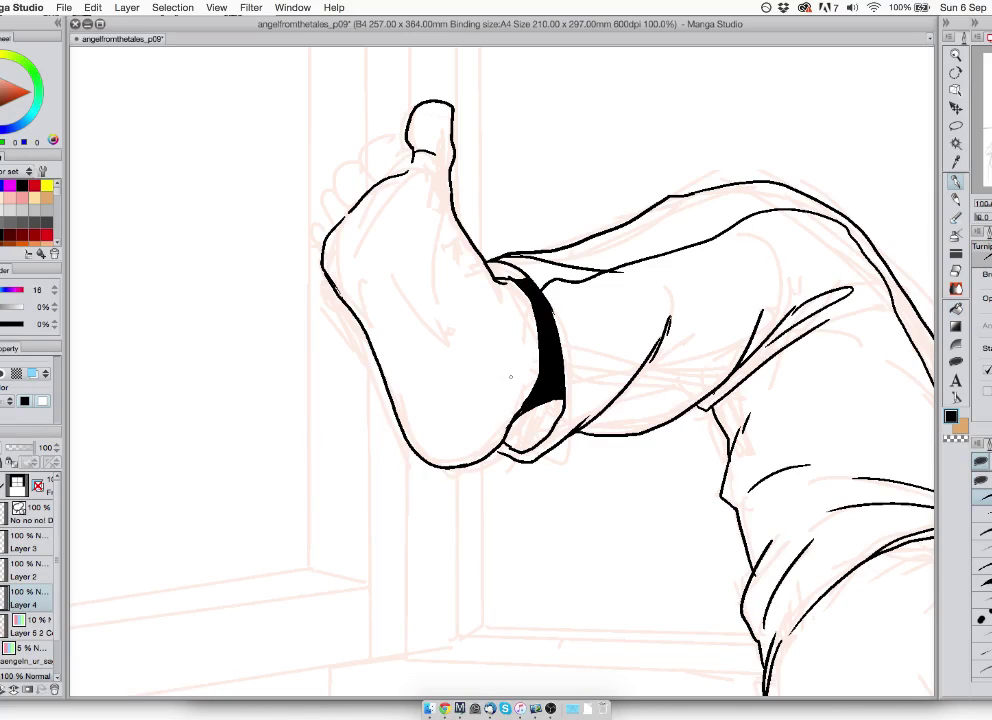
{"action": "key", "text": "p"}
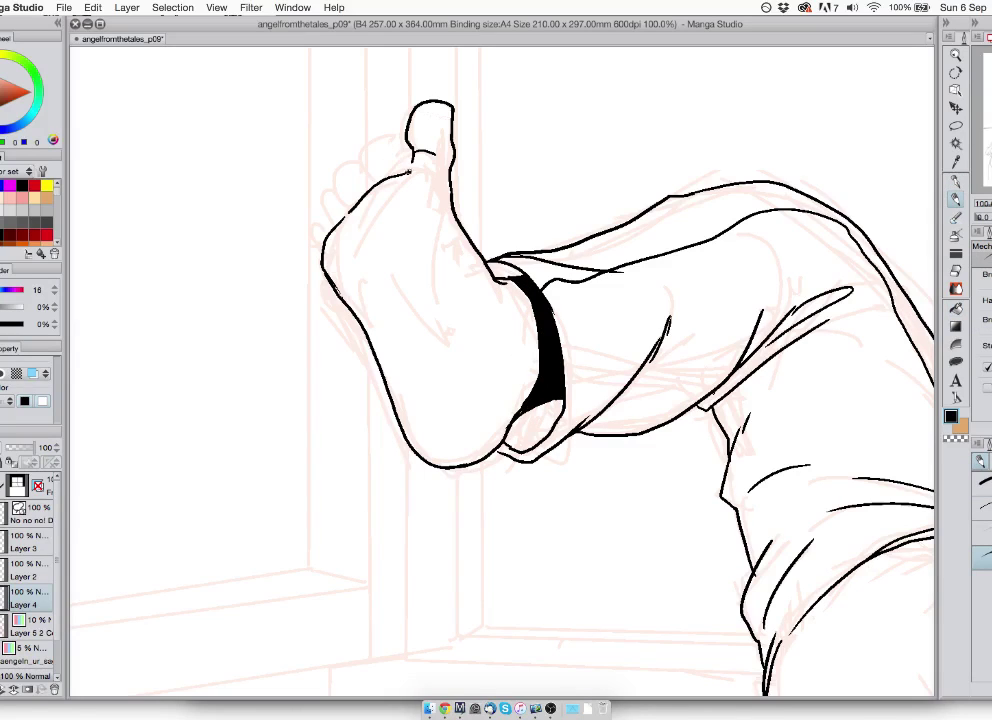
- Ink the four small toes of the second foot and add short crease lines on the sole and heel
{"action": "mouse_move", "coordinate": [409, 172]}
{"action": "left_mouse_down"}
{"action": "mouse_move", "coordinate": [423, 172]}
{"action": "mouse_move", "coordinate": [388, 143]}
{"action": "mouse_move", "coordinate": [400, 163]}
{"action": "left_mouse_up"}
{"action": "mouse_move", "coordinate": [400, 148]}
{"action": "left_mouse_down"}
{"action": "mouse_move", "coordinate": [408, 151]}
{"action": "mouse_move", "coordinate": [352, 170]}
{"action": "mouse_move", "coordinate": [372, 180]}
{"action": "mouse_move", "coordinate": [338, 196]}
{"action": "mouse_move", "coordinate": [352, 205]}
{"action": "mouse_move", "coordinate": [335, 202]}
{"action": "mouse_move", "coordinate": [344, 202]}
{"action": "mouse_move", "coordinate": [329, 224]}
{"action": "mouse_move", "coordinate": [358, 184]}
{"action": "mouse_move", "coordinate": [347, 211]}
{"action": "left_mouse_up"}
{"action": "key", "text": "super+z"}
{"action": "left_click_drag", "start_coordinate": [364, 273], "coordinate": [407, 247]}
{"action": "key", "text": "super+z"}
{"action": "key", "text": "super+z"}
{"action": "left_click_drag", "start_coordinate": [430, 305], "coordinate": [434, 320]}
{"action": "left_click_drag", "start_coordinate": [437, 345], "coordinate": [430, 390]}
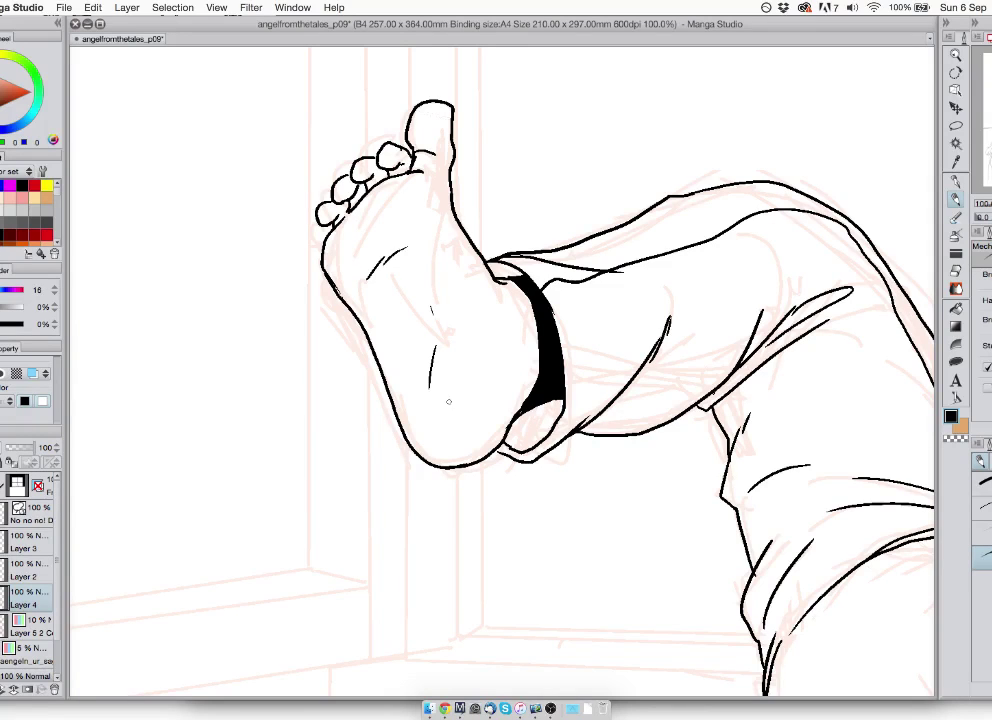
{"action": "left_click_drag", "start_coordinate": [540, 349], "coordinate": [518, 351]}
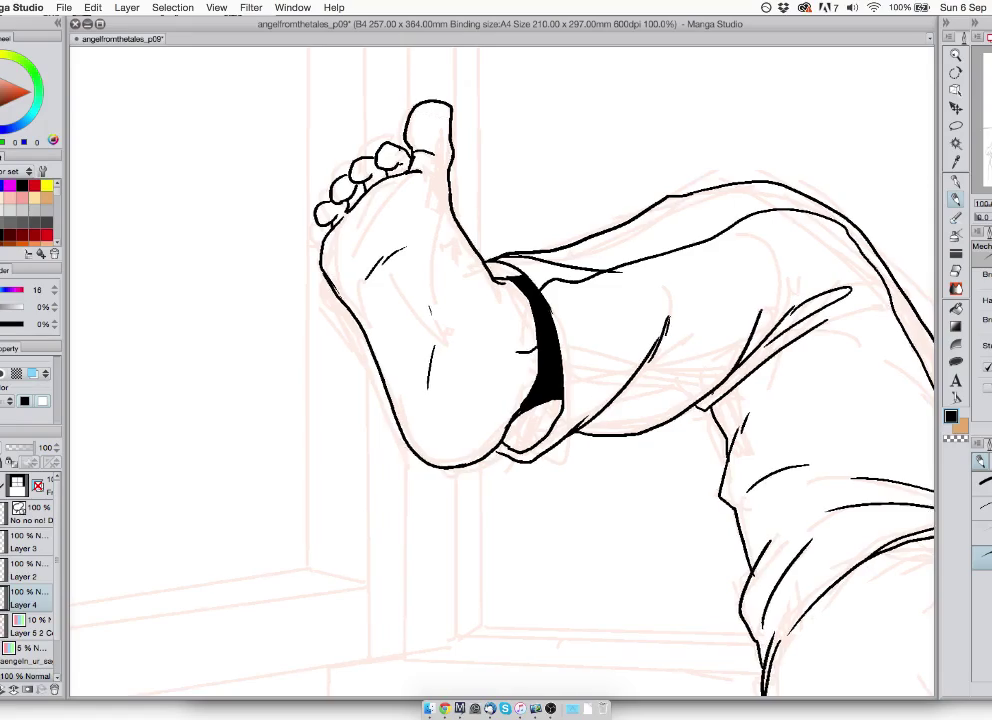
- Go back to the first foot, then erase and redraw the toe next to the big toe
{"action": "left_click_drag", "start_coordinate": [684, 469], "coordinate": [388, 297]}
{"action": "left_click_drag", "start_coordinate": [881, 391], "coordinate": [495, 378]}
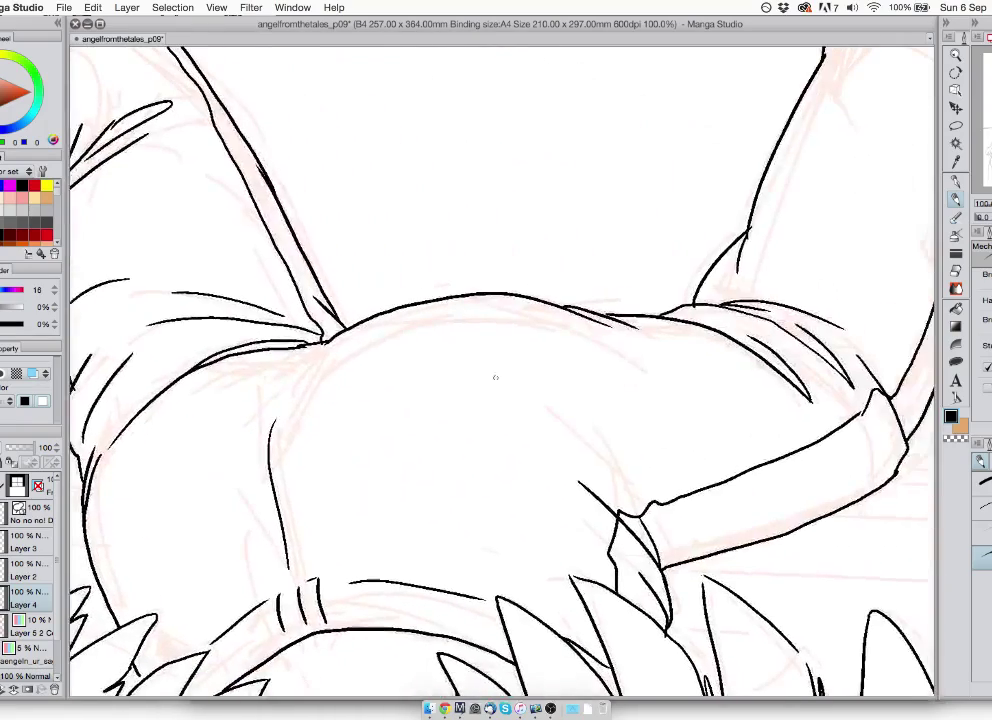
{"action": "mouse_move", "coordinate": [670, 268]}
{"action": "left_mouse_down"}
{"action": "mouse_move", "coordinate": [487, 430]}
{"action": "mouse_move", "coordinate": [277, 490]}
{"action": "mouse_move", "coordinate": [482, 205]}
{"action": "left_mouse_up"}
{"action": "left_click_drag", "start_coordinate": [665, 65], "coordinate": [620, 320]}
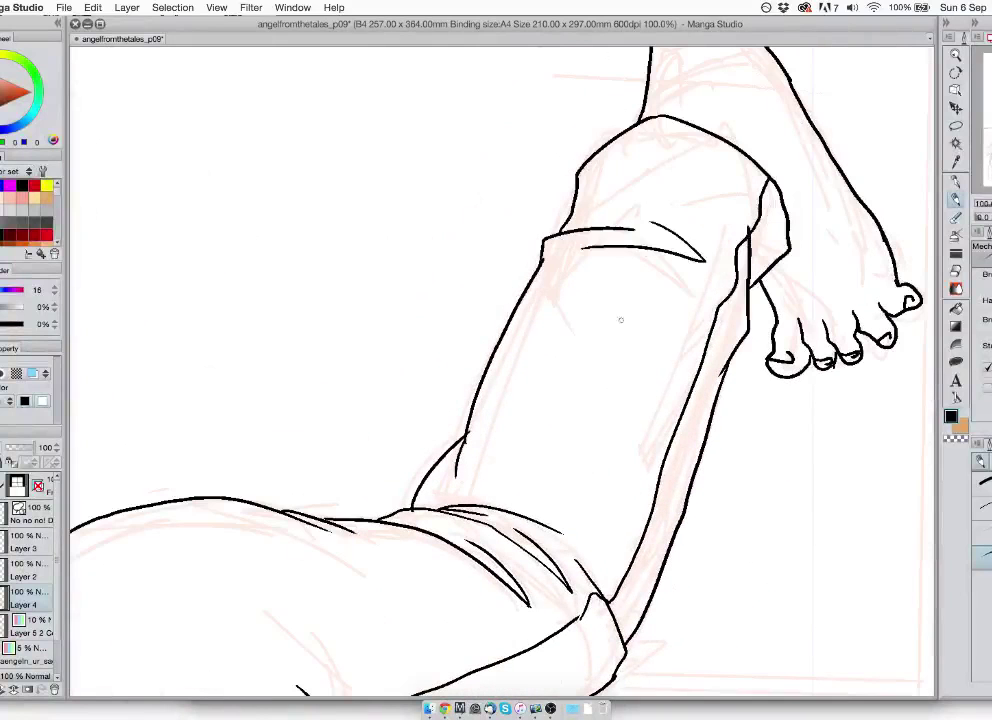
{"action": "mouse_move", "coordinate": [613, 472]}
{"action": "left_mouse_down"}
{"action": "mouse_move", "coordinate": [591, 427]}
{"action": "mouse_move", "coordinate": [520, 352]}
{"action": "left_mouse_up"}
{"action": "key", "text": "e"}
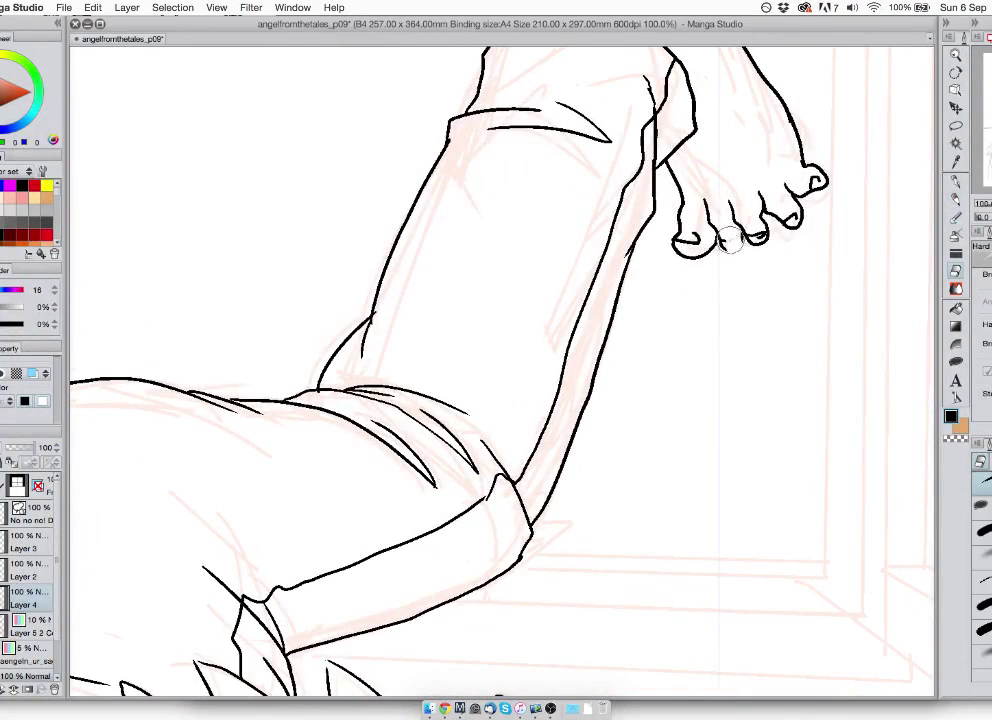
{"action": "key", "text": "p"}
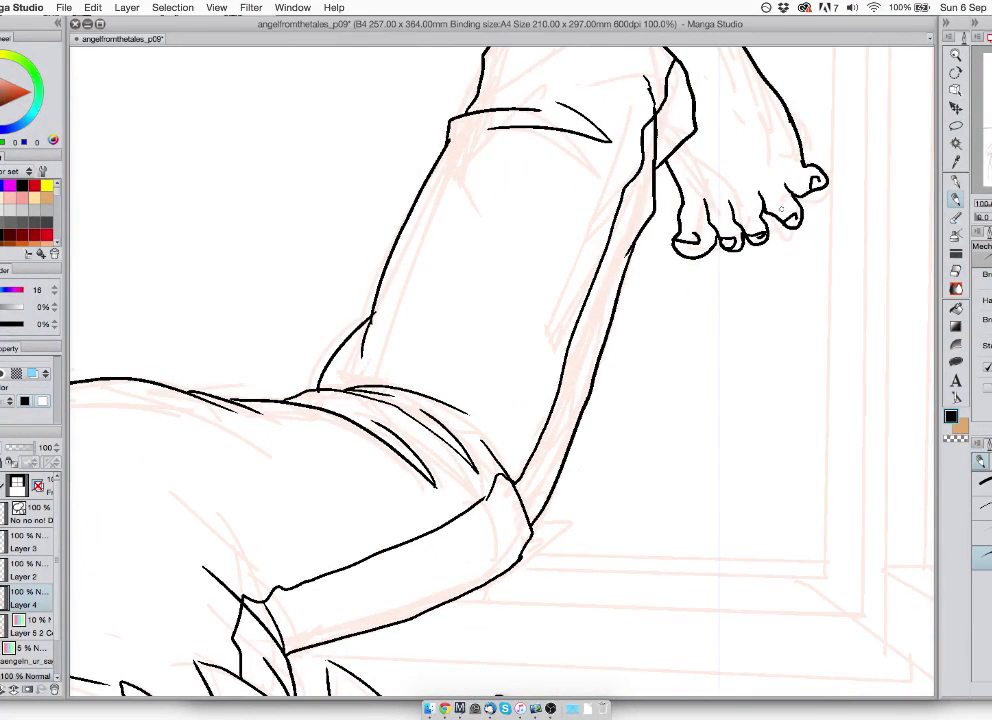
- Erase the first foot's outer edge above the little toe and redraw it
{"action": "left_click_drag", "start_coordinate": [661, 272], "coordinate": [611, 396]}
{"action": "key", "text": "e"}
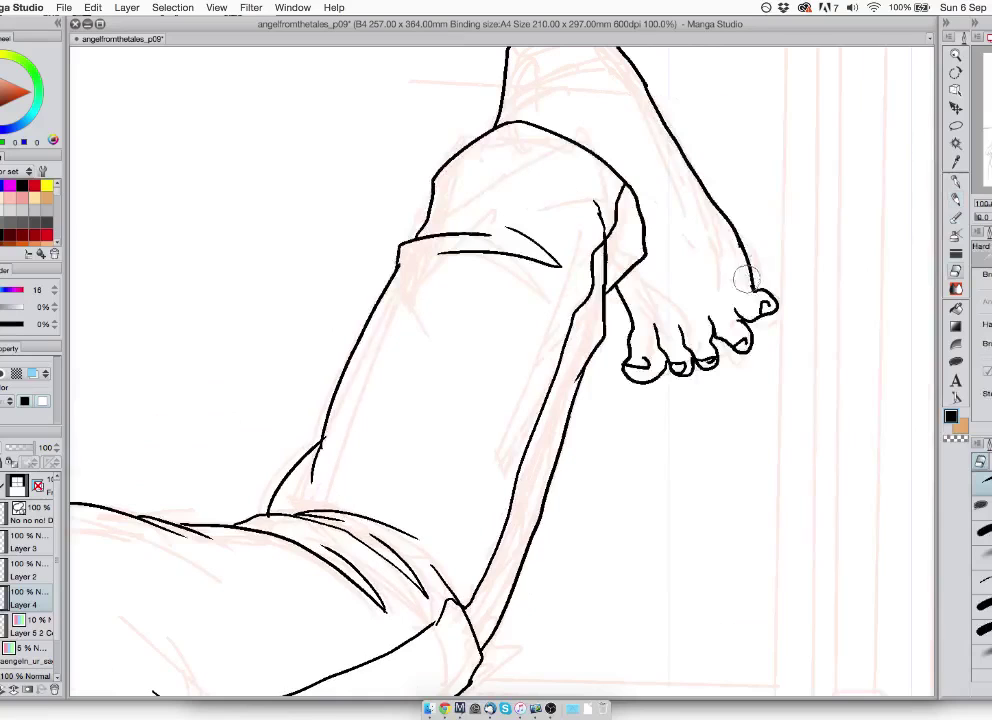
{"action": "left_click_drag", "start_coordinate": [746, 279], "coordinate": [711, 206]}
{"action": "key", "text": "p"}
{"action": "mouse_move", "coordinate": [754, 289]}
{"action": "left_mouse_down"}
{"action": "mouse_move", "coordinate": [740, 235]}
{"action": "mouse_move", "coordinate": [706, 190]}
{"action": "left_mouse_up"}
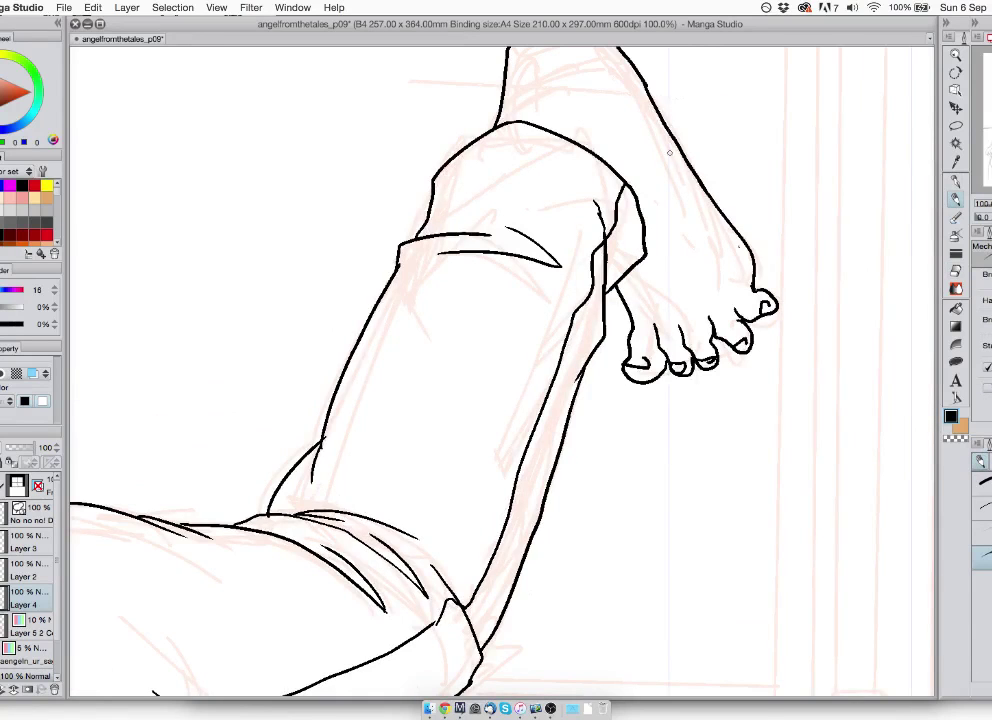
- Remove the first foot's whole outer edge and redraw it as a straighter line from the heel to the little toe
{"action": "left_click_drag", "start_coordinate": [671, 153], "coordinate": [683, 304]}
{"action": "key", "text": "e"}
{"action": "mouse_move", "coordinate": [735, 370]}
{"action": "left_mouse_down"}
{"action": "mouse_move", "coordinate": [689, 284]}
{"action": "mouse_move", "coordinate": [606, 181]}
{"action": "mouse_move", "coordinate": [615, 178]}
{"action": "mouse_move", "coordinate": [670, 236]}
{"action": "mouse_move", "coordinate": [755, 385]}
{"action": "left_mouse_up"}
{"action": "key", "text": "p"}
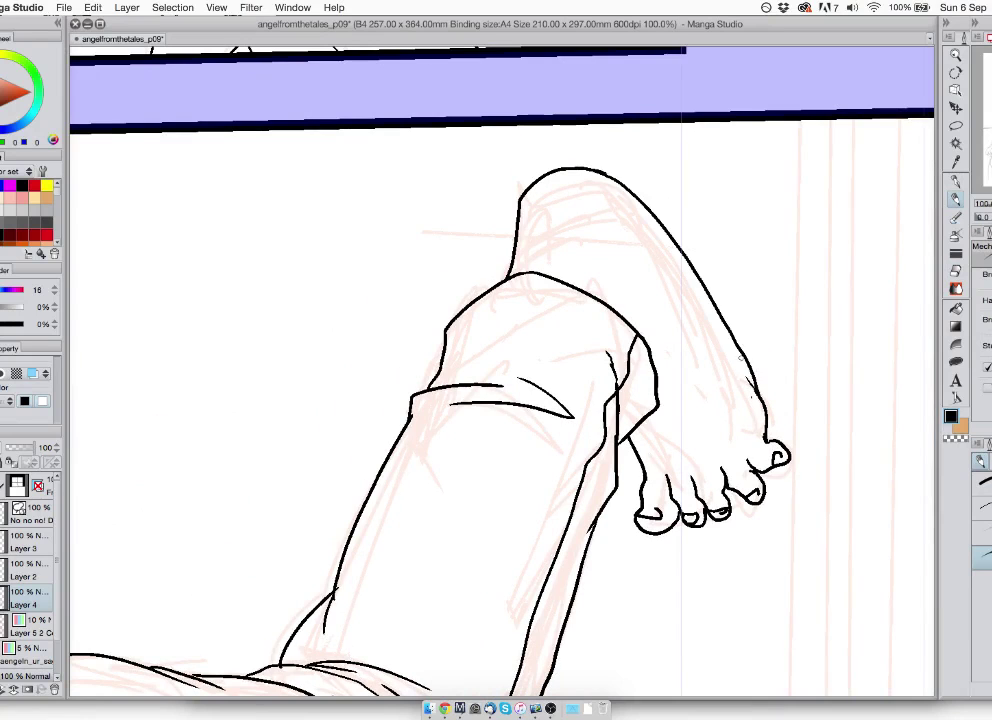
{"action": "key", "text": "super+z"}
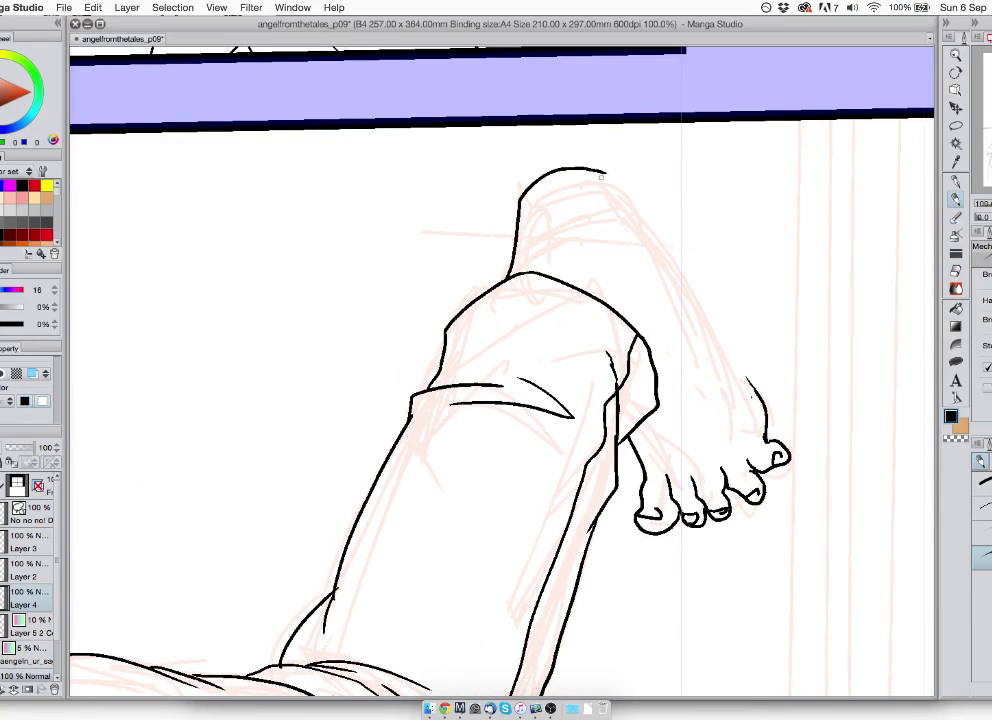
{"action": "mouse_move", "coordinate": [603, 175]}
{"action": "left_mouse_down"}
{"action": "mouse_move", "coordinate": [654, 216]}
{"action": "mouse_move", "coordinate": [702, 283]}
{"action": "mouse_move", "coordinate": [766, 418]}
{"action": "left_mouse_up"}
{"action": "key", "text": "super+z"}
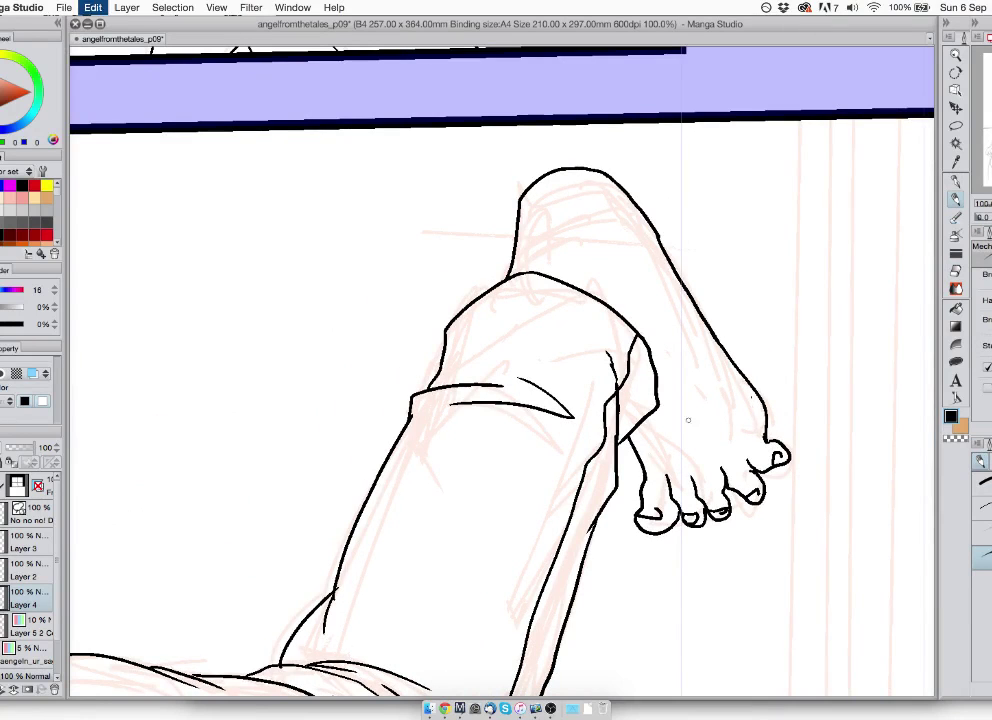
- Erase the first foot's inner edge above the big toe and redraw it up to the cuff
{"action": "mouse_move", "coordinate": [631, 316]}
{"action": "left_mouse_down"}
{"action": "mouse_move", "coordinate": [664, 203]}
{"action": "mouse_move", "coordinate": [624, 291]}
{"action": "left_mouse_up"}
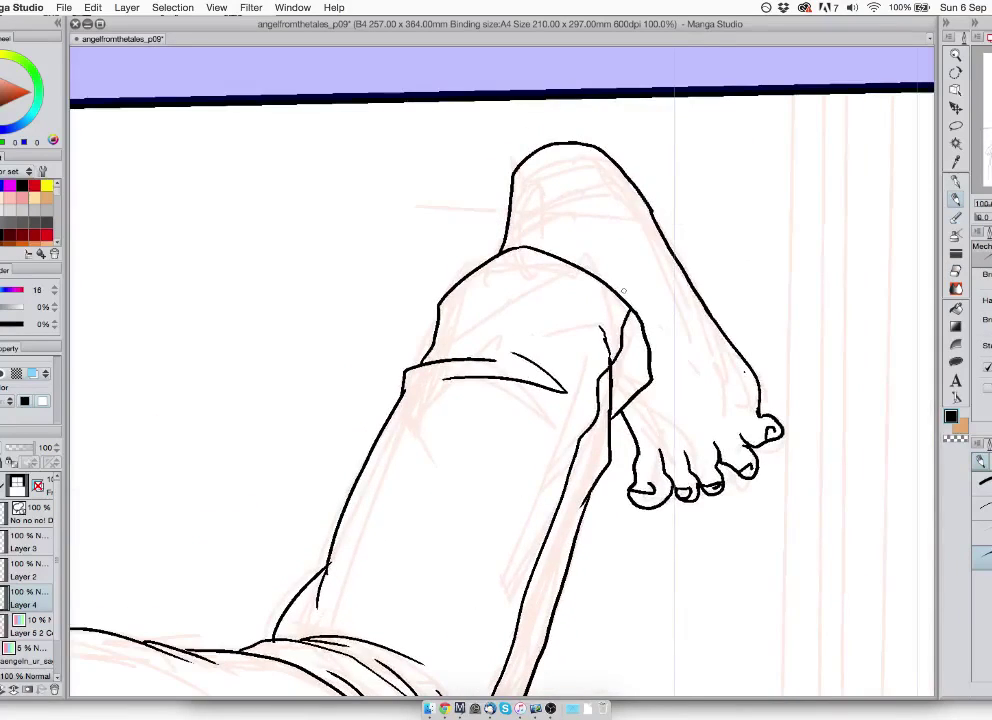
{"action": "scroll", "coordinate": [722, 200], "scroll_direction": "down", "scroll_amount": 8}
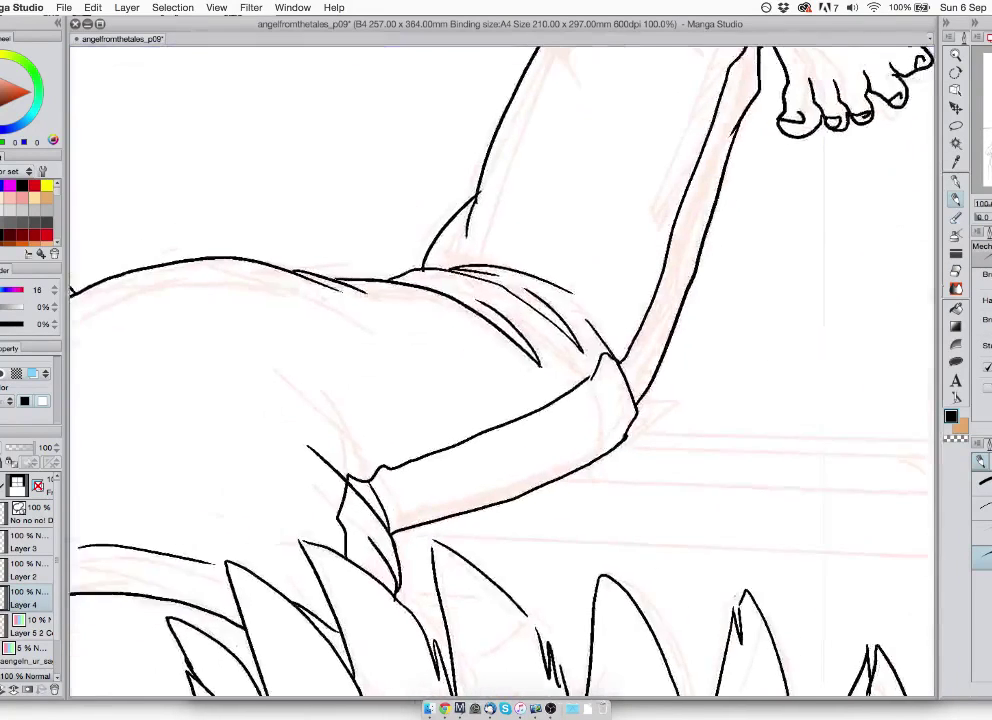
{"action": "scroll", "coordinate": [722, 200], "scroll_direction": "up", "scroll_amount": 4}
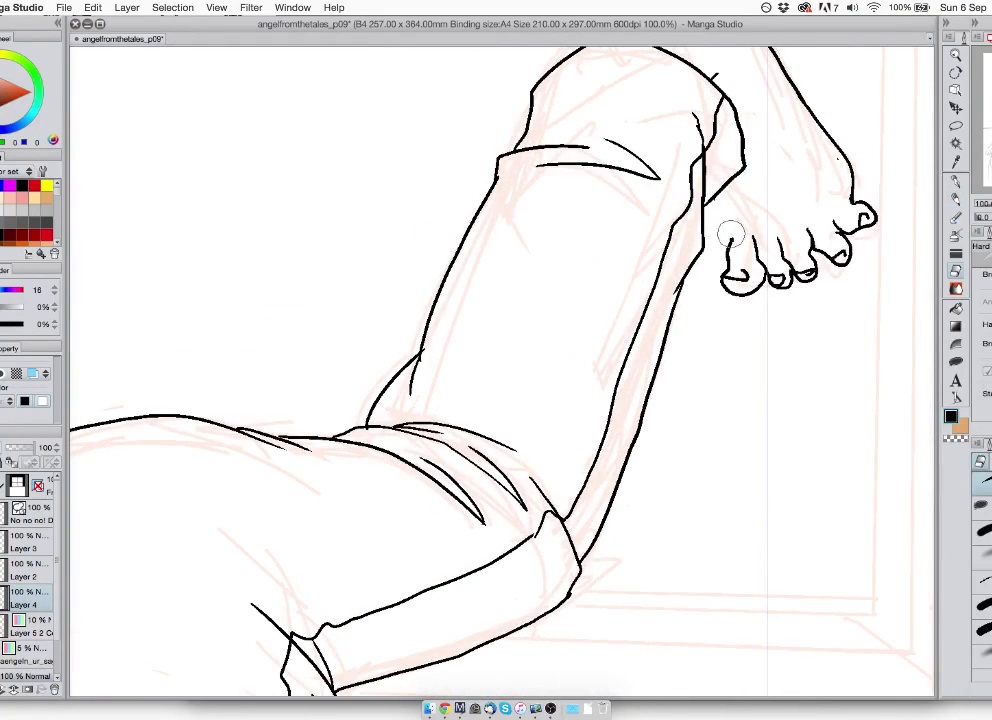
{"action": "key", "text": "p"}
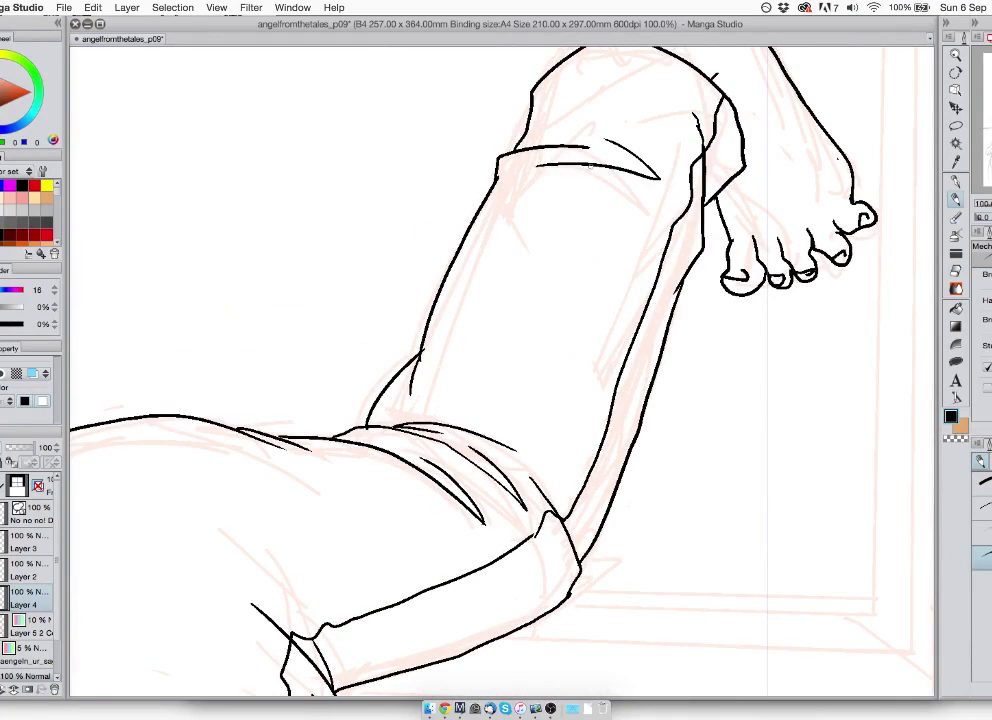
- Erase the fold below the first leg's cuff, redraw it with a steeper curve and add a short crease above it
{"action": "key", "text": "e"}
{"action": "left_click_drag", "start_coordinate": [537, 167], "coordinate": [655, 179]}
{"action": "left_click_drag", "start_coordinate": [560, 146], "coordinate": [655, 177]}
{"action": "key", "text": "p"}
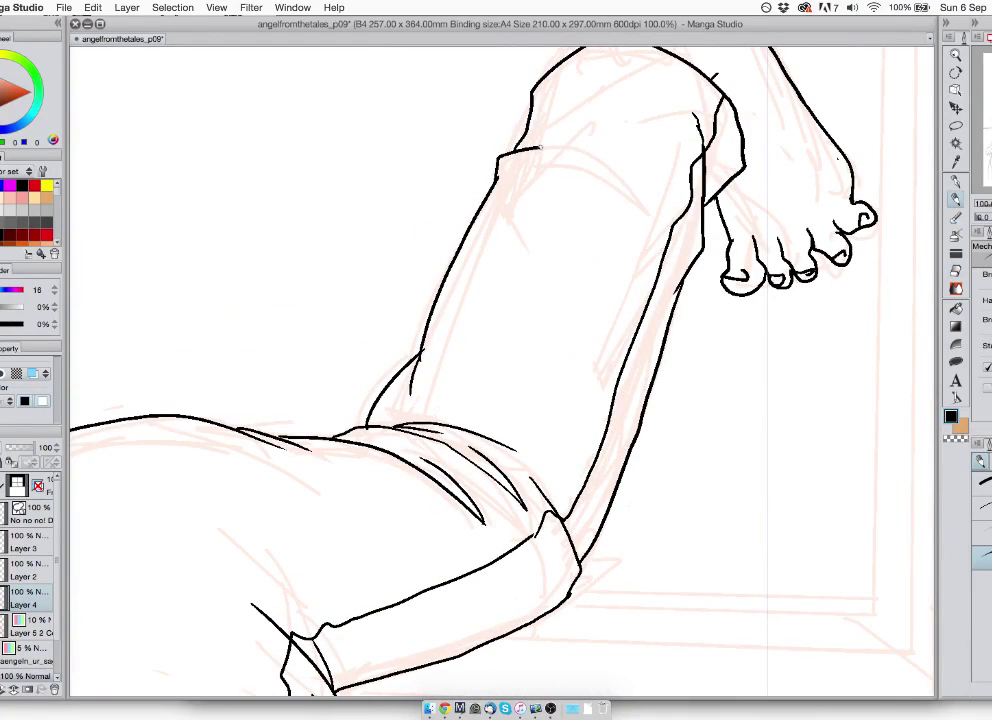
{"action": "mouse_move", "coordinate": [540, 148]}
{"action": "left_mouse_down"}
{"action": "mouse_move", "coordinate": [596, 157]}
{"action": "mouse_move", "coordinate": [646, 209]}
{"action": "left_mouse_up"}
{"action": "left_click_drag", "start_coordinate": [553, 116], "coordinate": [641, 96]}
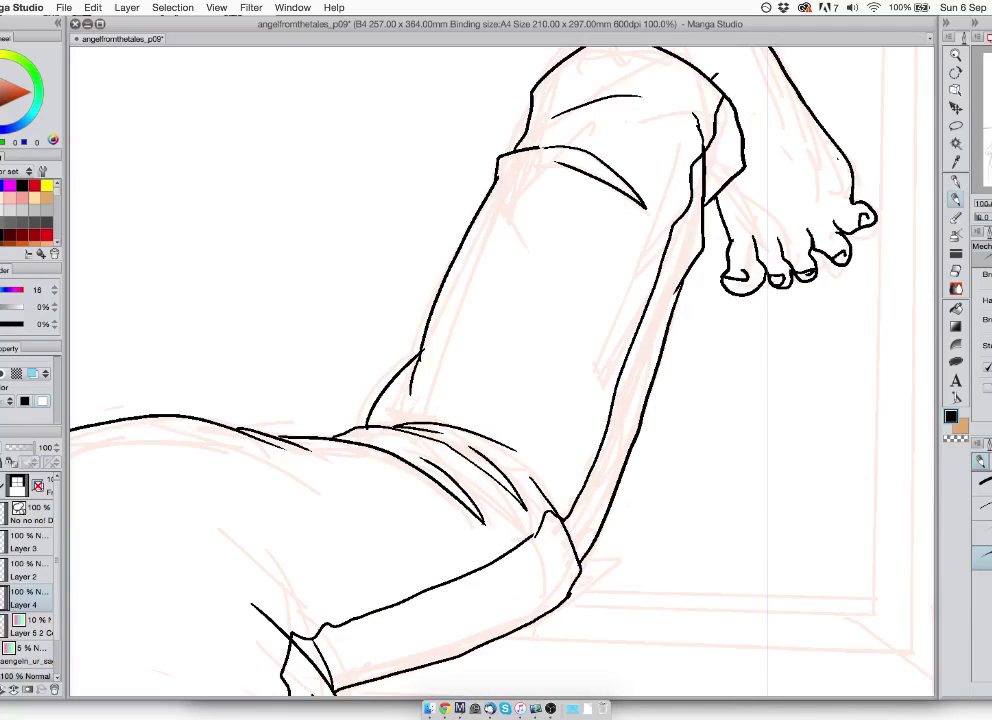
{"action": "left_click_drag", "start_coordinate": [420, 455], "coordinate": [607, 272]}
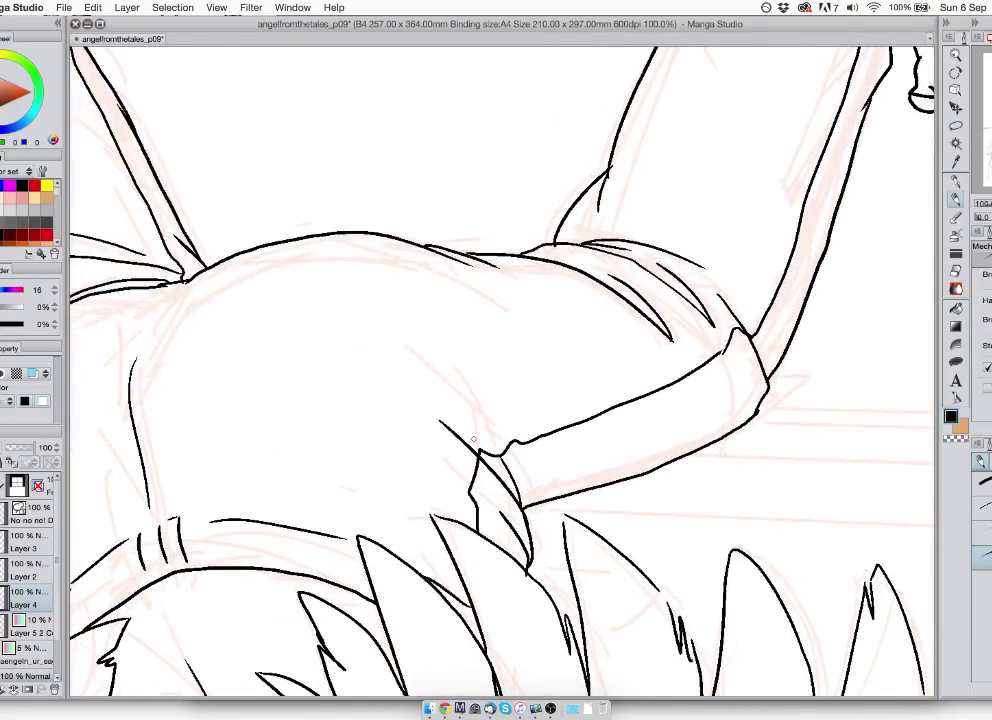
- Ink the fold lines on the trousers' hip above the waist and extend the seat's centre seam up to the crotch
{"action": "mouse_move", "coordinate": [497, 448]}
{"action": "left_mouse_down"}
{"action": "mouse_move", "coordinate": [485, 420]}
{"action": "mouse_move", "coordinate": [397, 349]}
{"action": "left_mouse_up"}
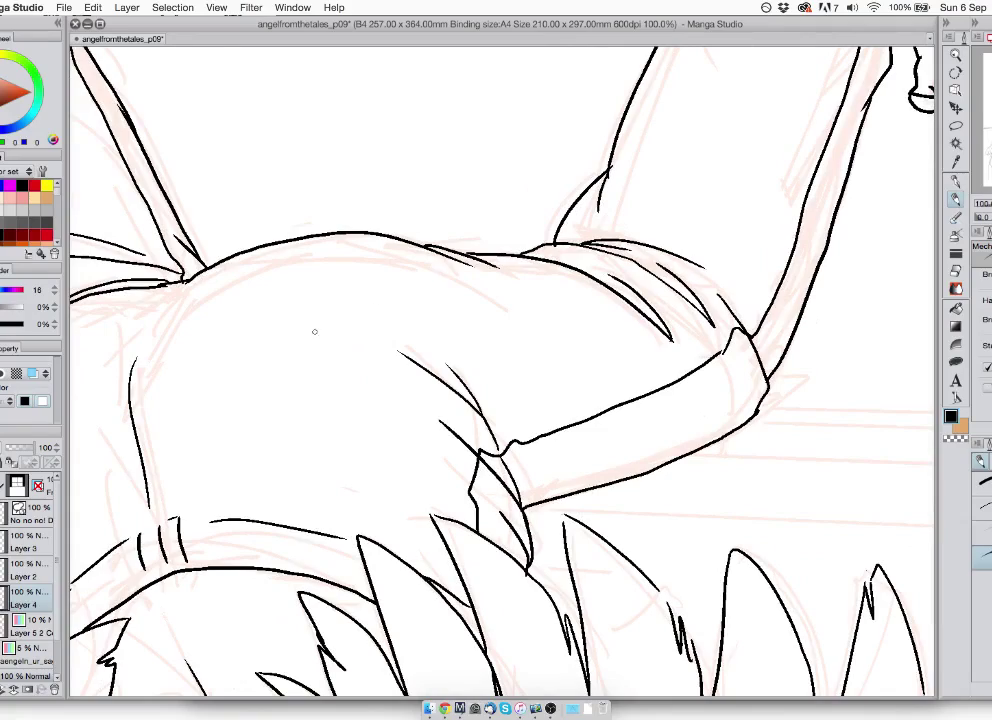
{"action": "scroll", "coordinate": [455, 300], "scroll_direction": "left", "scroll_amount": 8}
{"action": "scroll", "coordinate": [455, 300], "scroll_direction": "down", "scroll_amount": 2}
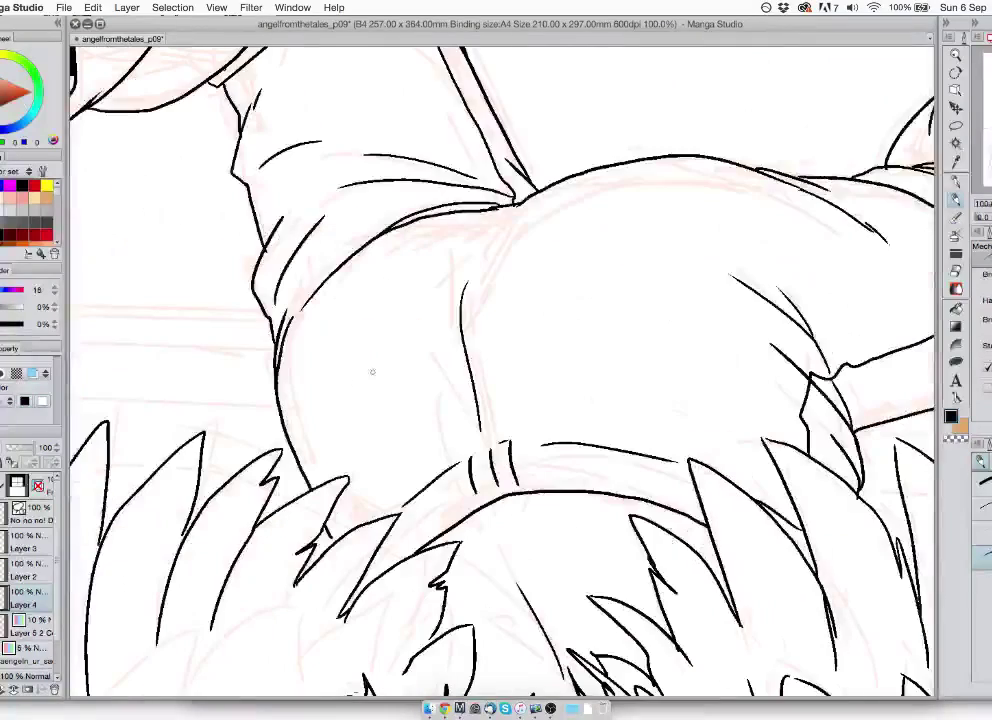
{"action": "scroll", "coordinate": [500, 370], "scroll_direction": "down", "scroll_amount": 5}
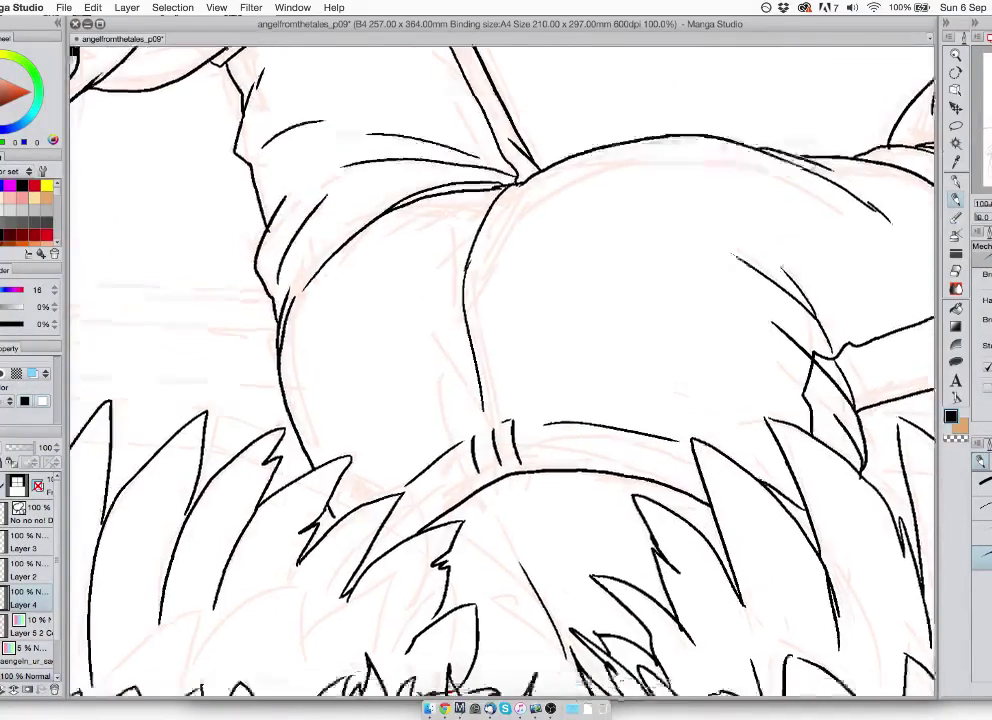
{"action": "scroll", "coordinate": [531, 216], "scroll_direction": "down", "scroll_amount": 5}
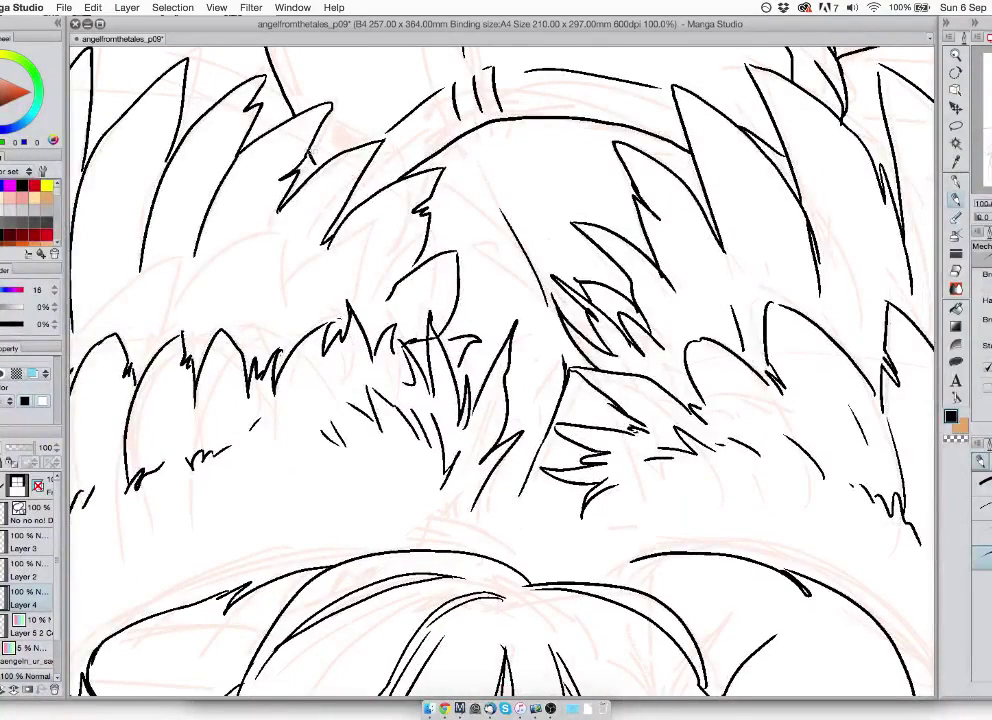
- Add short feather strokes between the long feathers and the small feather row of the left wing, correcting them with the eraser
{"action": "mouse_move", "coordinate": [245, 308]}
{"action": "left_mouse_down"}
{"action": "mouse_move", "coordinate": [254, 274]}
{"action": "mouse_move", "coordinate": [288, 325]}
{"action": "left_mouse_up"}
{"action": "key", "text": "e"}
{"action": "key", "text": "p"}
{"action": "mouse_move", "coordinate": [195, 256]}
{"action": "left_mouse_down"}
{"action": "mouse_move", "coordinate": [230, 174]}
{"action": "mouse_move", "coordinate": [184, 294]}
{"action": "left_mouse_up"}
{"action": "key", "text": "e"}
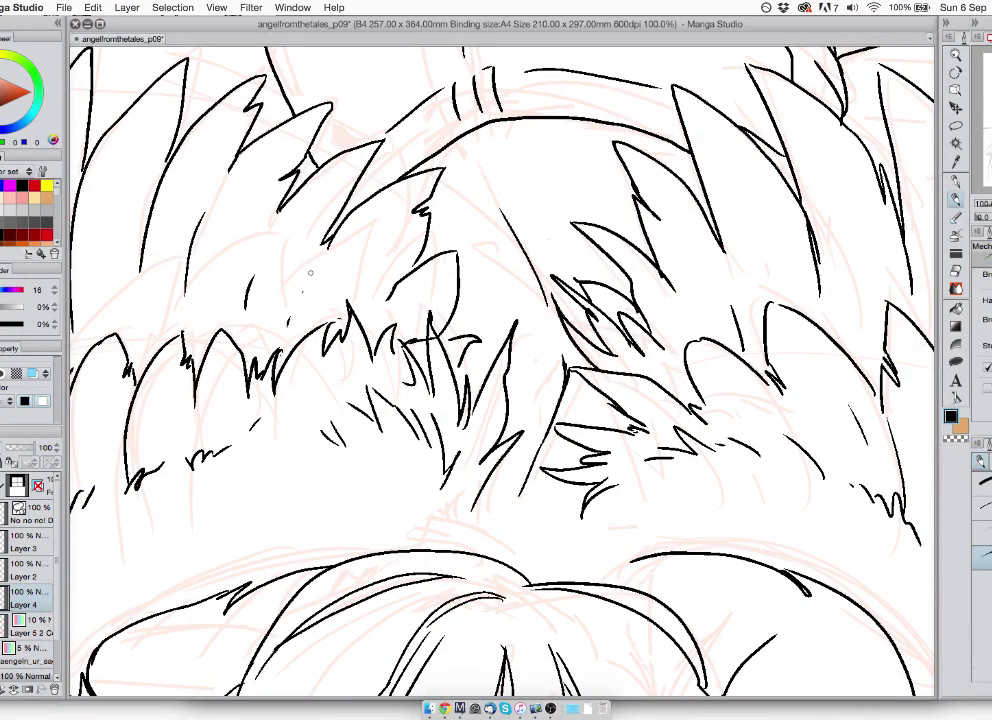
{"action": "key", "text": "p"}
{"action": "left_click_drag", "start_coordinate": [700, 480], "coordinate": [292, 255]}
- Erase the tufted edge below the left shoulder and ink a long curved hair strand in its place
{"action": "left_click_drag", "start_coordinate": [640, 330], "coordinate": [388, 454]}
{"action": "left_click_drag", "start_coordinate": [600, 500], "coordinate": [411, 197]}
{"action": "left_click_drag", "start_coordinate": [600, 560], "coordinate": [881, 298]}
{"action": "left_click_drag", "start_coordinate": [257, 367], "coordinate": [737, 440]}
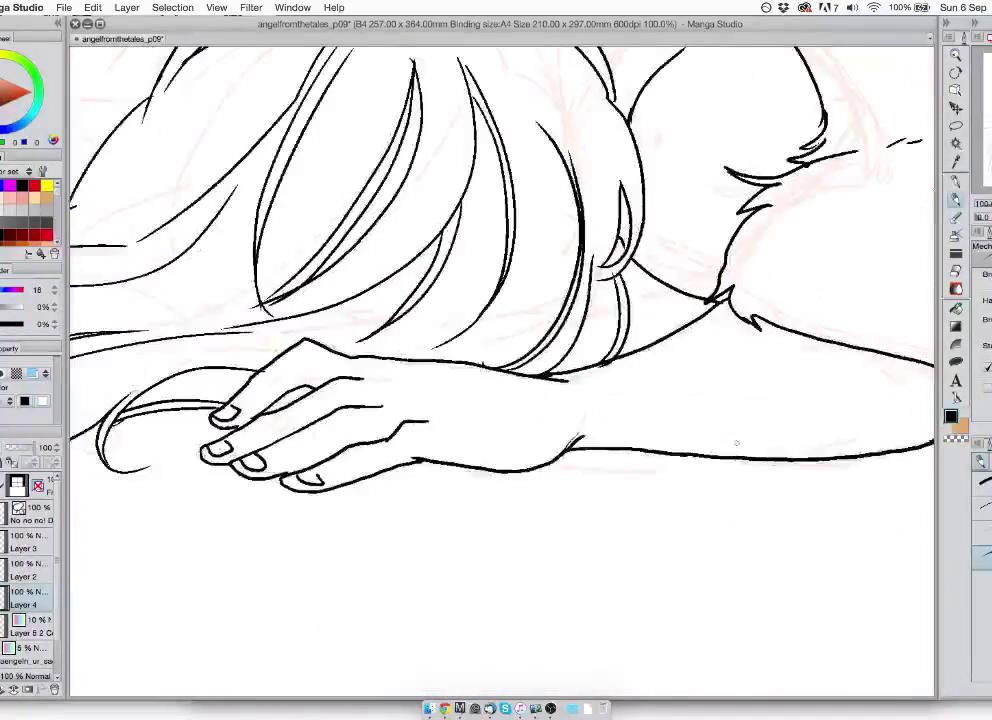
{"action": "left_click_drag", "start_coordinate": [389, 449], "coordinate": [754, 582]}
{"action": "left_click_drag", "start_coordinate": [430, 339], "coordinate": [608, 211]}
{"action": "left_click_drag", "start_coordinate": [440, 400], "coordinate": [756, 419]}
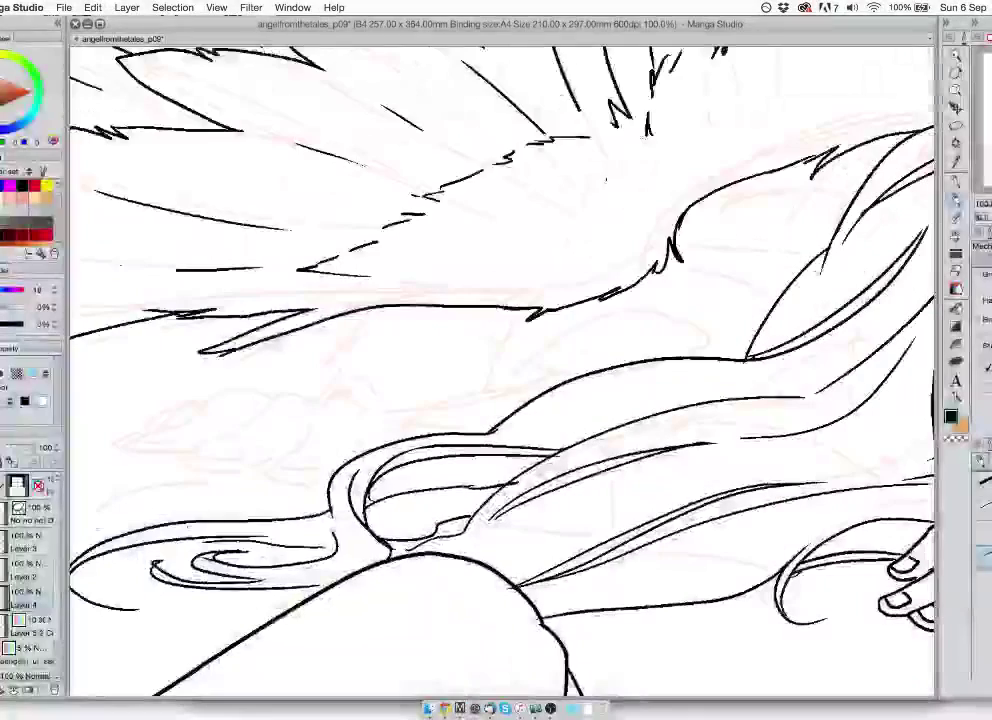
{"action": "key", "text": "e"}
{"action": "left_click_drag", "start_coordinate": [655, 289], "coordinate": [528, 318]}
{"action": "key", "text": "p"}
{"action": "left_click_drag", "start_coordinate": [776, 291], "coordinate": [476, 357]}
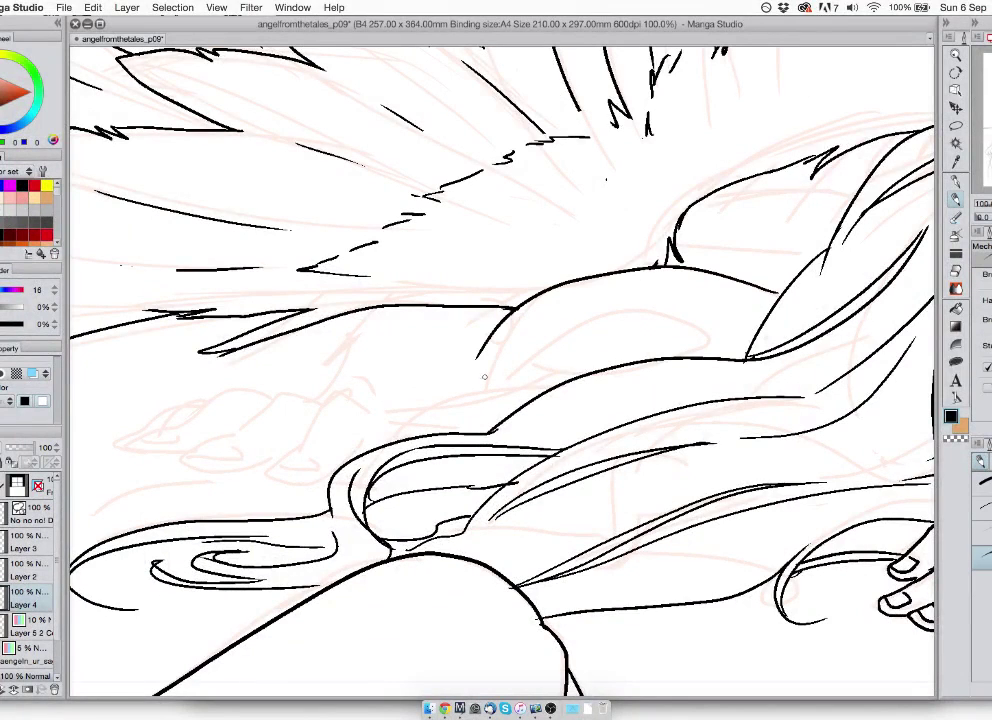
- Ink the remaining flowing hair strands between the new outer curve and the existing locks, with thin inner lines
{"action": "mouse_move", "coordinate": [772, 309]}
{"action": "left_mouse_down"}
{"action": "mouse_move", "coordinate": [605, 368]}
{"action": "mouse_move", "coordinate": [547, 368]}
{"action": "mouse_move", "coordinate": [375, 443]}
{"action": "mouse_move", "coordinate": [556, 386]}
{"action": "left_mouse_up"}
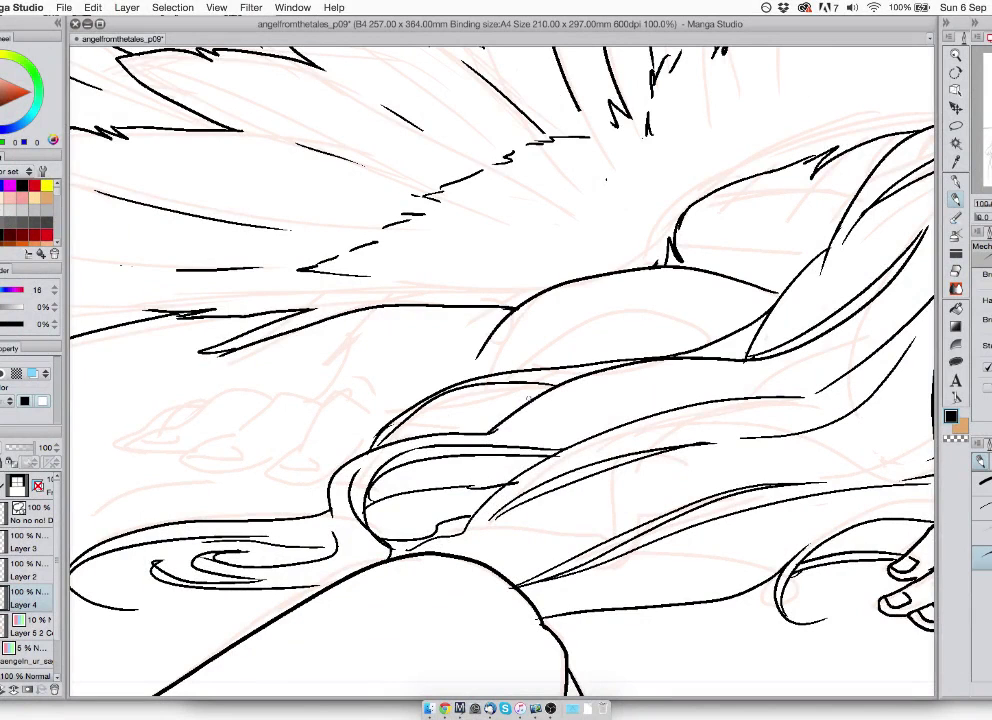
{"action": "mouse_move", "coordinate": [394, 443]}
{"action": "left_mouse_down"}
{"action": "mouse_move", "coordinate": [436, 405]}
{"action": "mouse_move", "coordinate": [578, 380]}
{"action": "mouse_move", "coordinate": [523, 364]}
{"action": "mouse_move", "coordinate": [499, 384]}
{"action": "left_mouse_up"}
{"action": "mouse_move", "coordinate": [512, 371]}
{"action": "left_mouse_down"}
{"action": "mouse_move", "coordinate": [546, 339]}
{"action": "mouse_move", "coordinate": [695, 336]}
{"action": "mouse_move", "coordinate": [709, 308]}
{"action": "mouse_move", "coordinate": [750, 313]}
{"action": "left_mouse_up"}
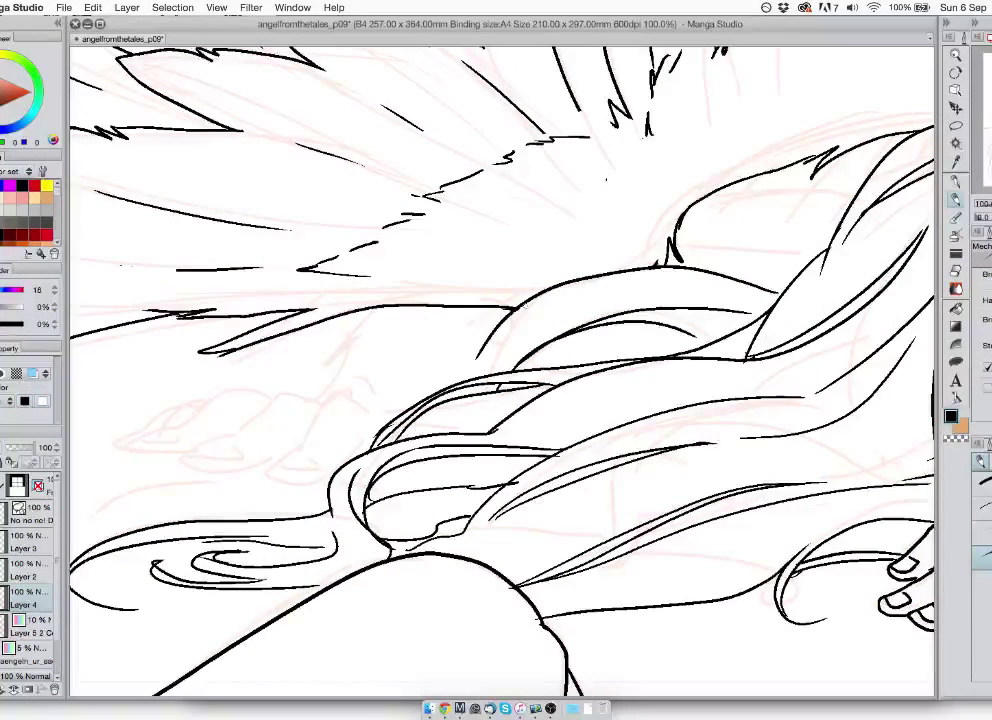
{"action": "left_click_drag", "start_coordinate": [474, 360], "coordinate": [466, 378]}
- Ink the four fingers and their nails on the hand lying under the left wing, undoing strokes that miss
{"action": "mouse_move", "coordinate": [358, 408]}
{"action": "left_mouse_down"}
{"action": "mouse_move", "coordinate": [287, 458]}
{"action": "mouse_move", "coordinate": [286, 466]}
{"action": "mouse_move", "coordinate": [313, 466]}
{"action": "mouse_move", "coordinate": [272, 469]}
{"action": "mouse_move", "coordinate": [318, 473]}
{"action": "mouse_move", "coordinate": [362, 438]}
{"action": "left_mouse_up"}
{"action": "mouse_move", "coordinate": [316, 401]}
{"action": "left_mouse_down"}
{"action": "mouse_move", "coordinate": [255, 414]}
{"action": "mouse_move", "coordinate": [191, 449]}
{"action": "mouse_move", "coordinate": [227, 454]}
{"action": "mouse_move", "coordinate": [215, 400]}
{"action": "mouse_move", "coordinate": [130, 434]}
{"action": "mouse_move", "coordinate": [162, 437]}
{"action": "mouse_move", "coordinate": [127, 439]}
{"action": "mouse_move", "coordinate": [187, 452]}
{"action": "left_mouse_up"}
{"action": "mouse_move", "coordinate": [210, 399]}
{"action": "left_mouse_down"}
{"action": "mouse_move", "coordinate": [92, 425]}
{"action": "mouse_move", "coordinate": [126, 437]}
{"action": "mouse_move", "coordinate": [140, 421]}
{"action": "left_mouse_up"}
{"action": "left_click_drag", "start_coordinate": [142, 422], "coordinate": [170, 430]}
{"action": "key", "text": "super+z"}
{"action": "mouse_move", "coordinate": [262, 405]}
{"action": "left_mouse_down"}
{"action": "mouse_move", "coordinate": [471, 430]}
{"action": "mouse_move", "coordinate": [371, 443]}
{"action": "mouse_move", "coordinate": [338, 454]}
{"action": "mouse_move", "coordinate": [342, 463]}
{"action": "left_mouse_up"}
{"action": "key", "text": "super+z"}
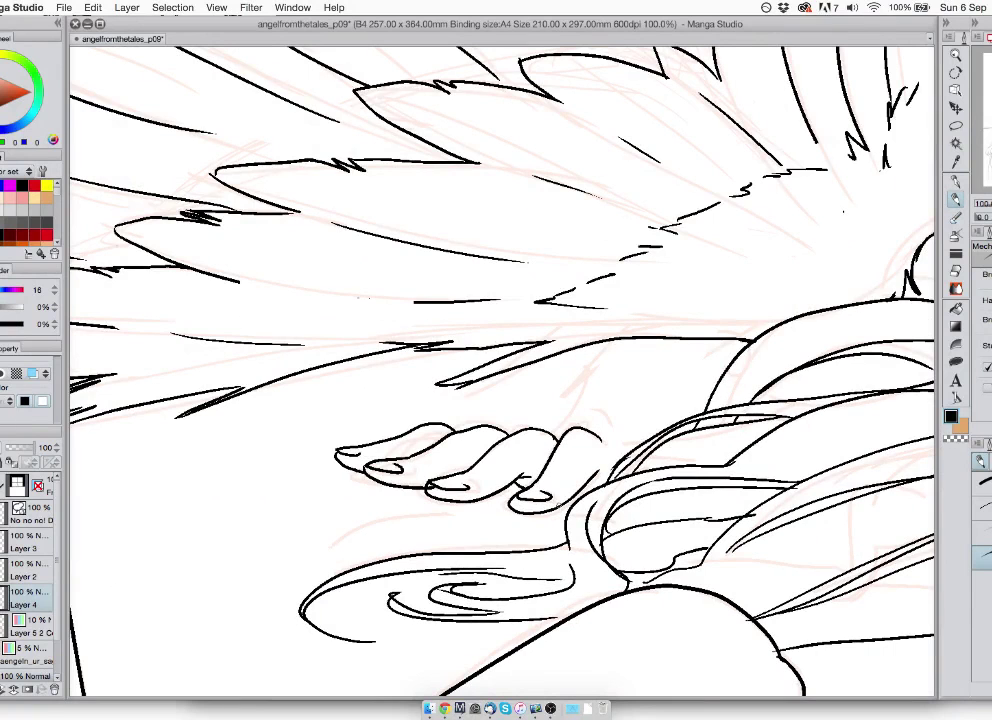
- Ink the thumb side and wrist of the left hand up to the wing and blacken the corner beside the hair
{"action": "left_click_drag", "start_coordinate": [597, 438], "coordinate": [620, 455]}
{"action": "left_click_drag", "start_coordinate": [556, 436], "coordinate": [599, 346]}
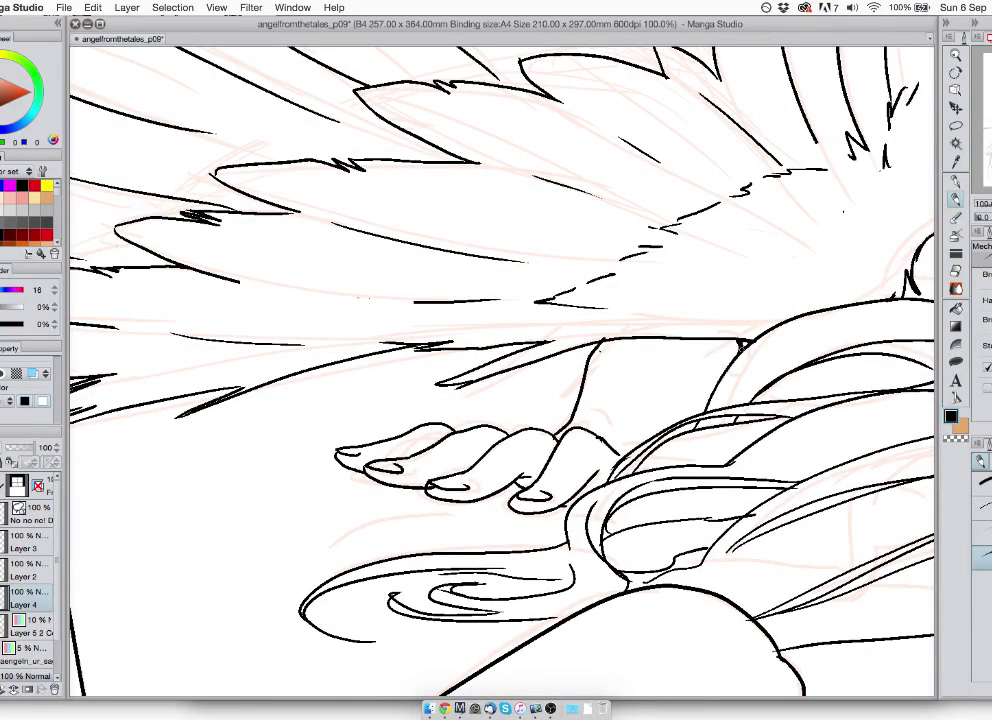
{"action": "left_click_drag", "start_coordinate": [743, 340], "coordinate": [748, 345]}
{"action": "mouse_move", "coordinate": [746, 343]}
{"action": "left_mouse_down"}
{"action": "mouse_move", "coordinate": [700, 355]}
{"action": "mouse_move", "coordinate": [602, 349]}
{"action": "left_mouse_up"}
- Erase the stray dot on the left wing and ink two hair strands curving across the left shoulder
{"action": "key", "text": "e"}
{"action": "left_click_drag", "start_coordinate": [701, 214], "coordinate": [713, 239]}
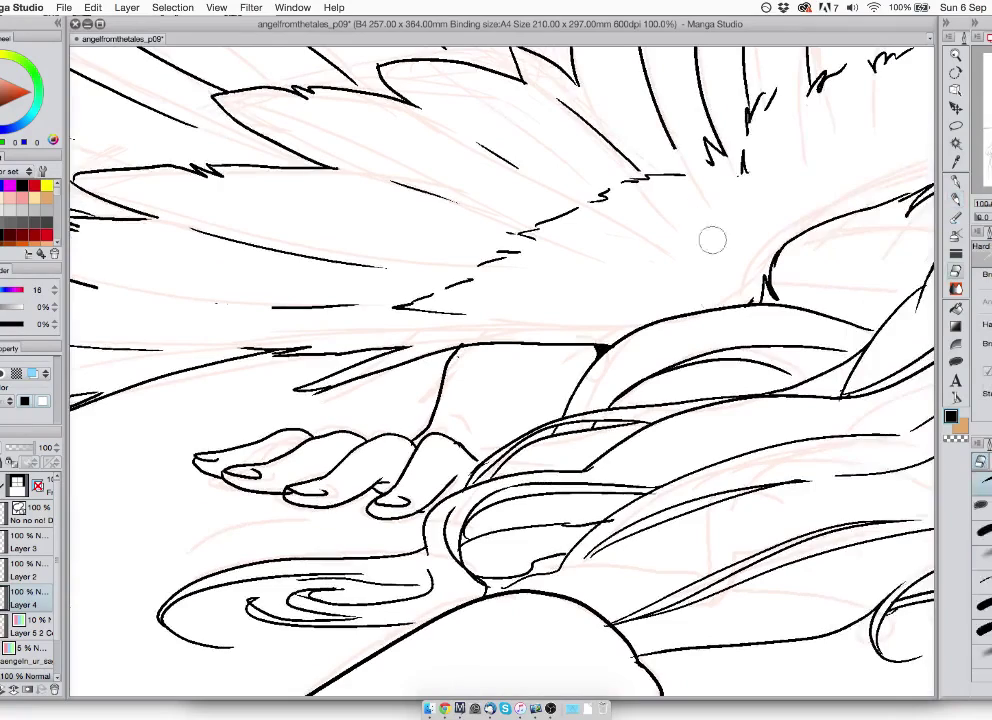
{"action": "key", "text": "p"}
{"action": "mouse_move", "coordinate": [650, 368]}
{"action": "left_mouse_down"}
{"action": "mouse_move", "coordinate": [407, 403]}
{"action": "mouse_move", "coordinate": [527, 411]}
{"action": "left_mouse_up"}
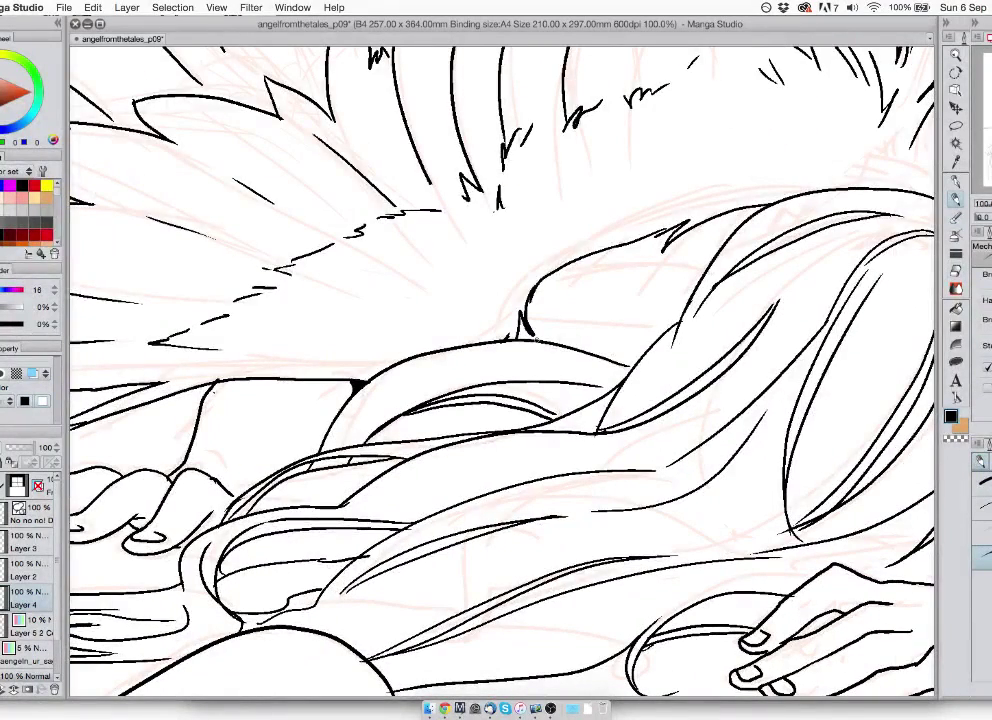
{"action": "mouse_move", "coordinate": [537, 341]}
{"action": "left_mouse_down"}
{"action": "mouse_move", "coordinate": [653, 322]}
{"action": "mouse_move", "coordinate": [713, 252]}
{"action": "left_mouse_up"}
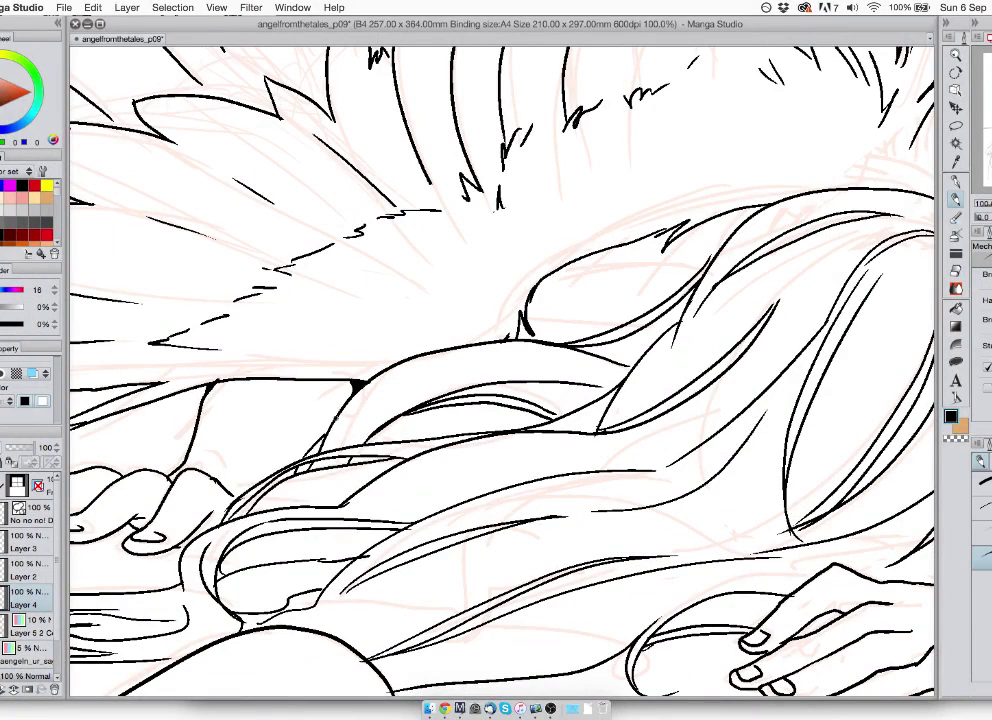
{"action": "left_click_drag", "start_coordinate": [537, 319], "coordinate": [540, 328]}
- Complete the shoulder line beside the hair and fill the small gaps between the hair and both shoulders in black
{"action": "mouse_move", "coordinate": [720, 227]}
{"action": "left_mouse_down"}
{"action": "mouse_move", "coordinate": [567, 353]}
{"action": "mouse_move", "coordinate": [486, 367]}
{"action": "mouse_move", "coordinate": [513, 359]}
{"action": "mouse_move", "coordinate": [235, 288]}
{"action": "left_mouse_up"}
{"action": "left_click", "coordinate": [956, 126]}
{"action": "key", "text": "g"}
{"action": "left_click", "coordinate": [514, 352]}
{"action": "key", "text": "p"}
{"action": "mouse_move", "coordinate": [635, 405]}
{"action": "left_mouse_down"}
{"action": "mouse_move", "coordinate": [653, 395]}
{"action": "mouse_move", "coordinate": [636, 420]}
{"action": "mouse_move", "coordinate": [569, 460]}
{"action": "left_mouse_up"}
{"action": "key", "text": "g"}
{"action": "left_click", "coordinate": [644, 411]}
- Tidy the hair edge near the right shoulder and ink a curved strand from below the ear down to the arm
{"action": "key", "text": "p"}
{"action": "key", "text": "e"}
{"action": "mouse_move", "coordinate": [660, 358]}
{"action": "left_mouse_down"}
{"action": "mouse_move", "coordinate": [642, 345]}
{"action": "mouse_move", "coordinate": [657, 364]}
{"action": "left_mouse_up"}
{"action": "key", "text": "p"}
{"action": "left_click_drag", "start_coordinate": [602, 321], "coordinate": [631, 338]}
{"action": "scroll", "coordinate": [500, 370], "scroll_direction": "down", "scroll_amount": 5}
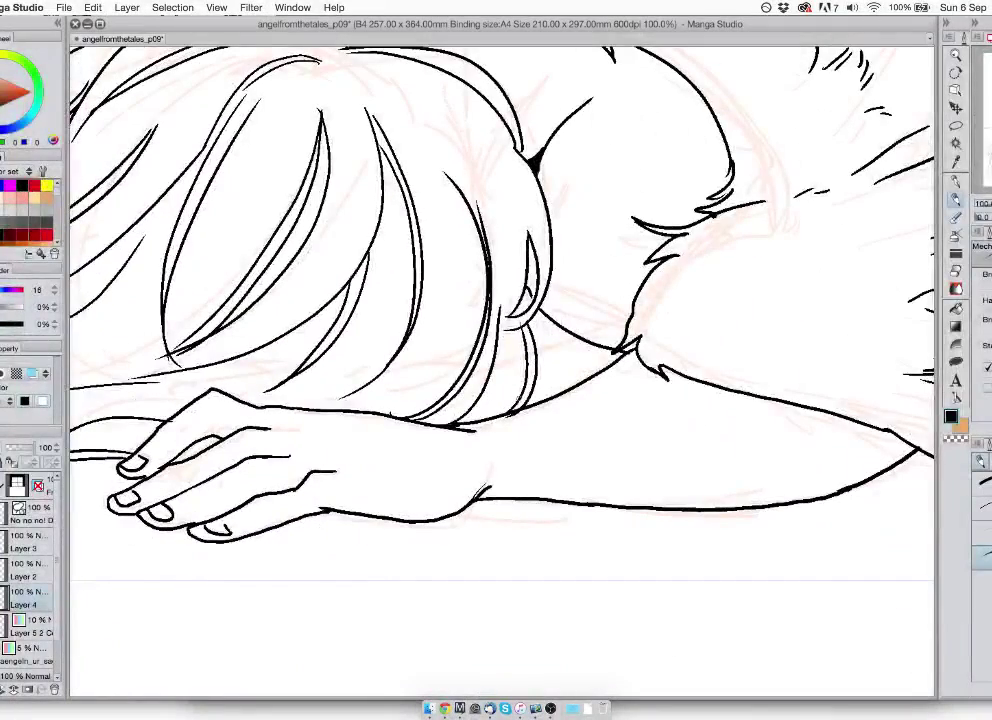
{"action": "left_click_drag", "start_coordinate": [540, 312], "coordinate": [555, 400]}
- Fill the small corner between the right elbow and the wing in black
{"action": "scroll", "coordinate": [525, 316], "scroll_direction": "right", "scroll_amount": 5}
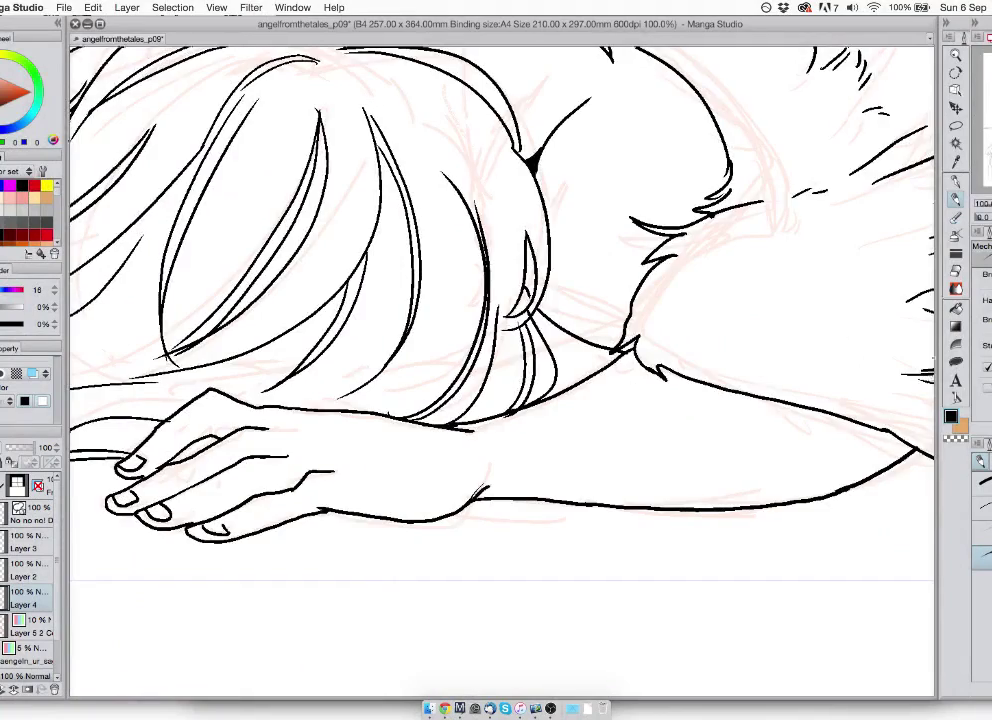
{"action": "key", "text": "g"}
{"action": "left_click", "coordinate": [743, 427]}
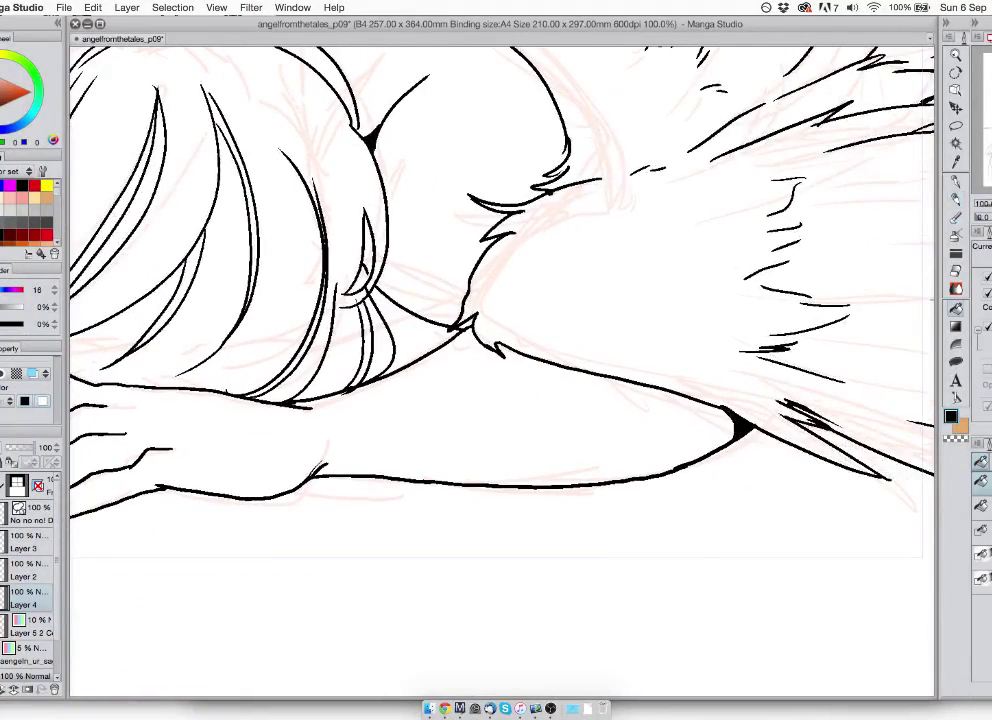
- Look over the feathers of both wings and zoom out to review the whole inked angel on the page
{"action": "scroll", "coordinate": [500, 370], "scroll_direction": "up", "scroll_amount": 10}
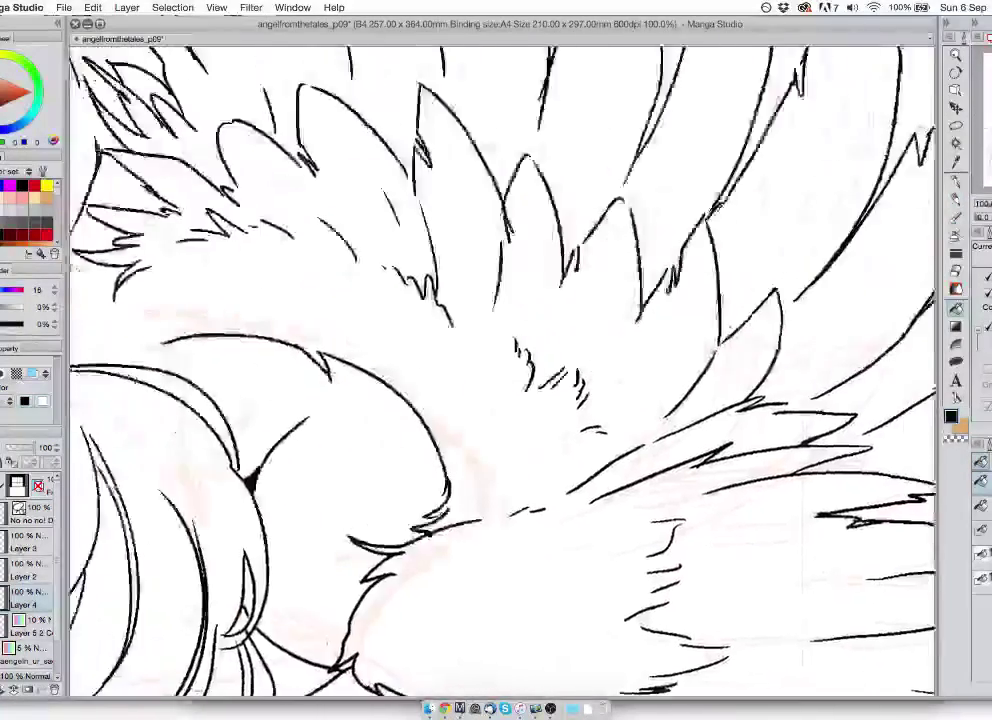
{"action": "key", "text": "p"}
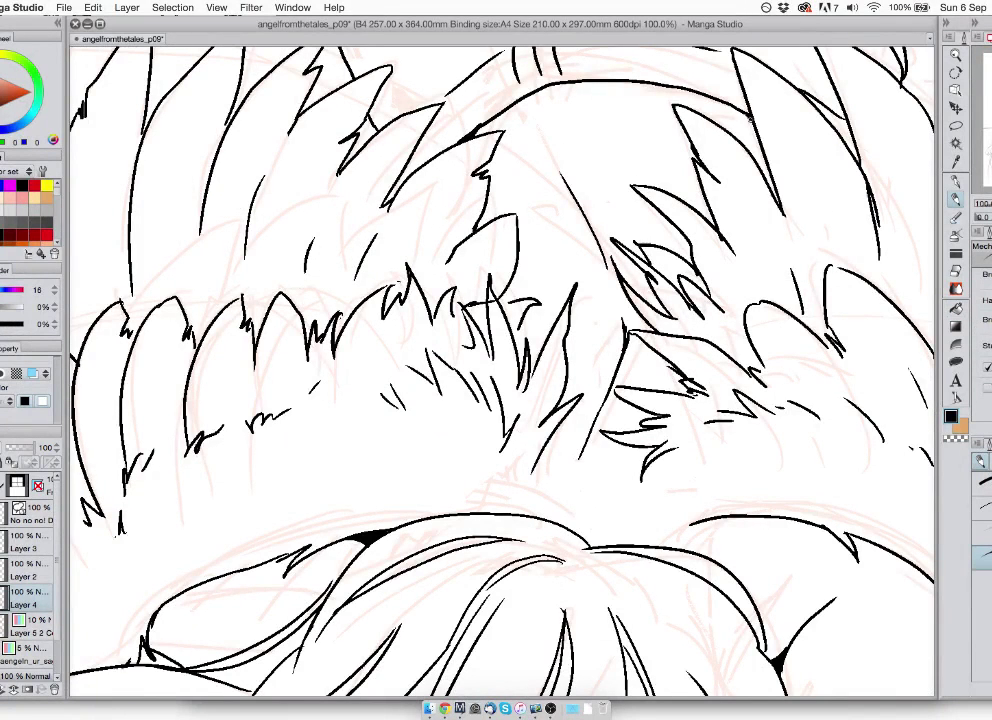
{"action": "left_click_drag", "start_coordinate": [646, 103], "coordinate": [985, 322]}
{"action": "left_click_drag", "start_coordinate": [413, 651], "coordinate": [706, 401]}
{"action": "left_click_drag", "start_coordinate": [465, 569], "coordinate": [719, 483]}
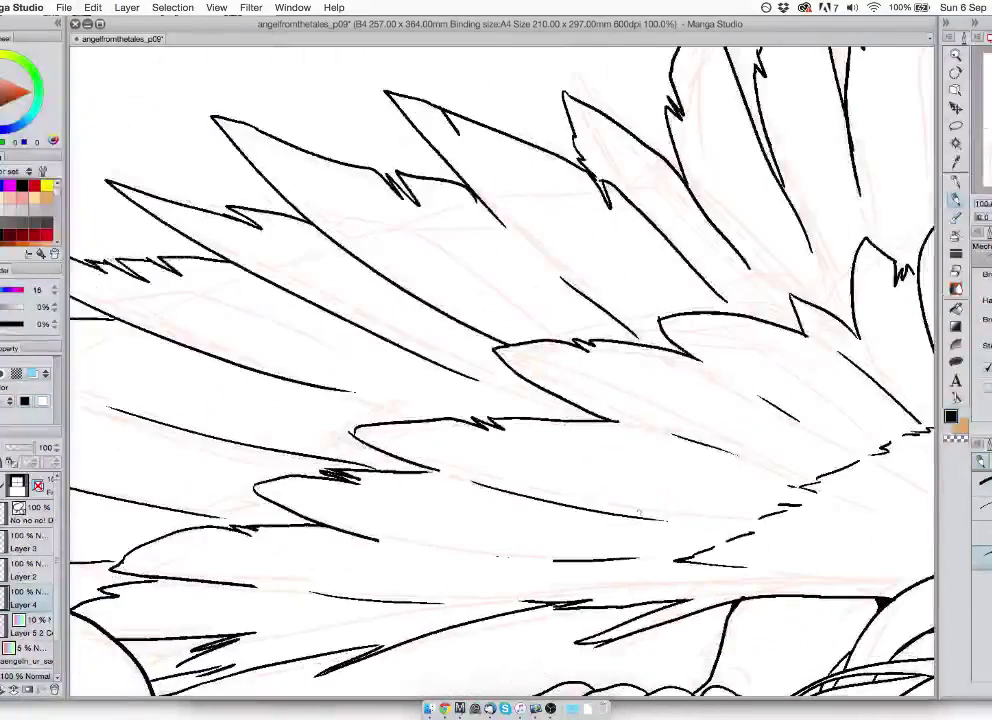
{"action": "left_click_drag", "start_coordinate": [470, 580], "coordinate": [530, 508]}
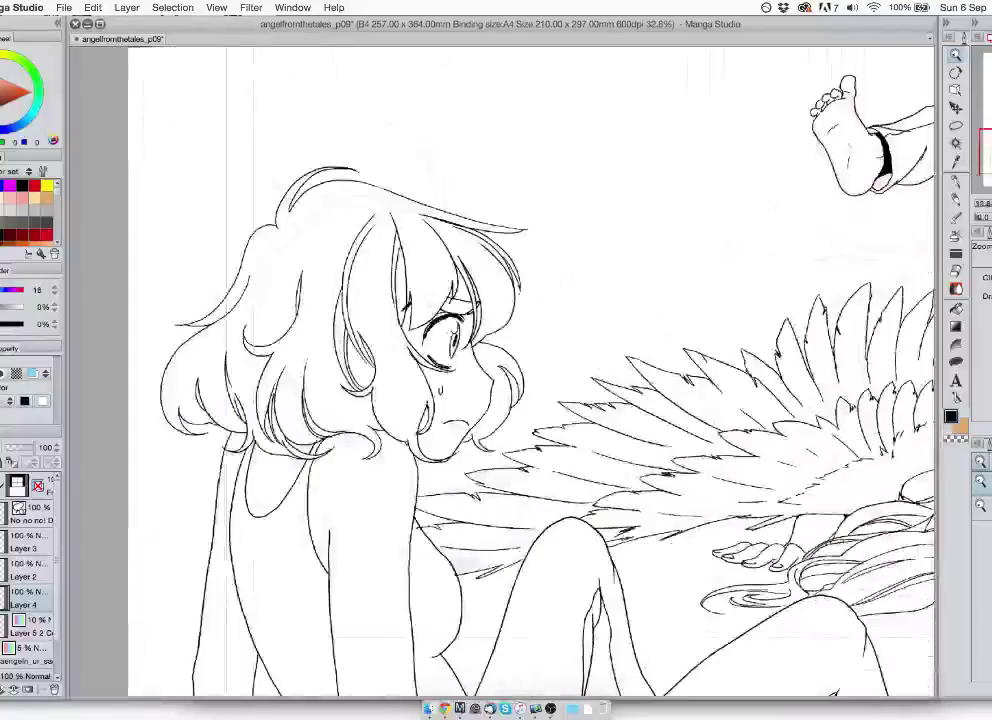
{"action": "left_click_drag", "start_coordinate": [850, 560], "coordinate": [385, 355]}
{"action": "scroll", "coordinate": [350, 548], "scroll_direction": "up", "scroll_amount": 5}
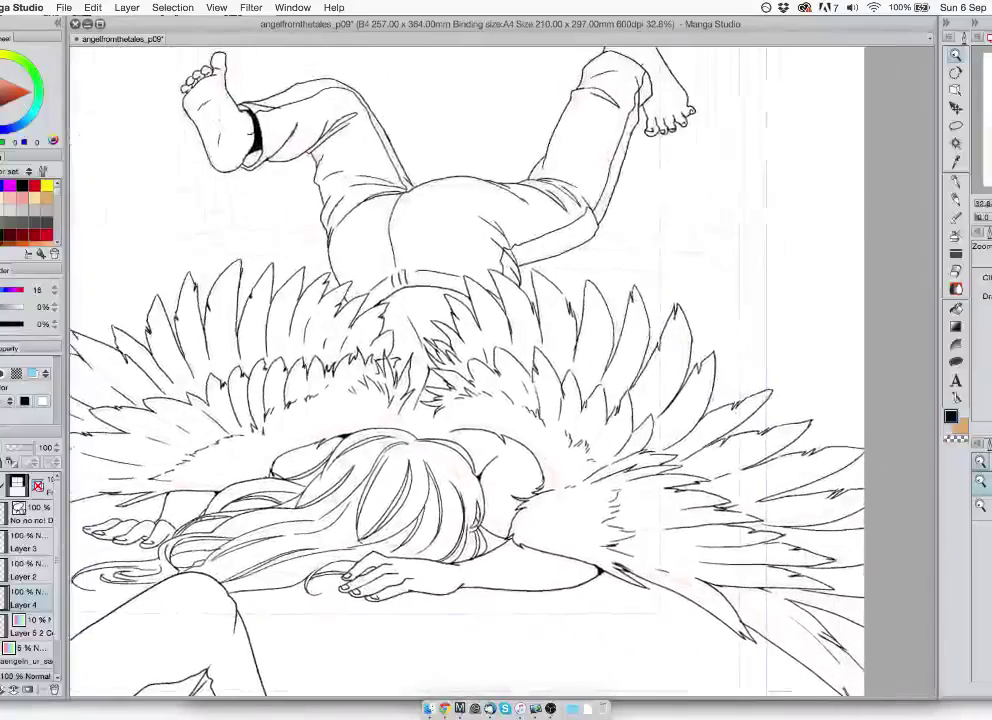
{"action": "scroll", "coordinate": [500, 370], "scroll_direction": "up", "scroll_amount": 2}
{"action": "scroll", "coordinate": [500, 370], "scroll_direction": "left", "scroll_amount": 5}
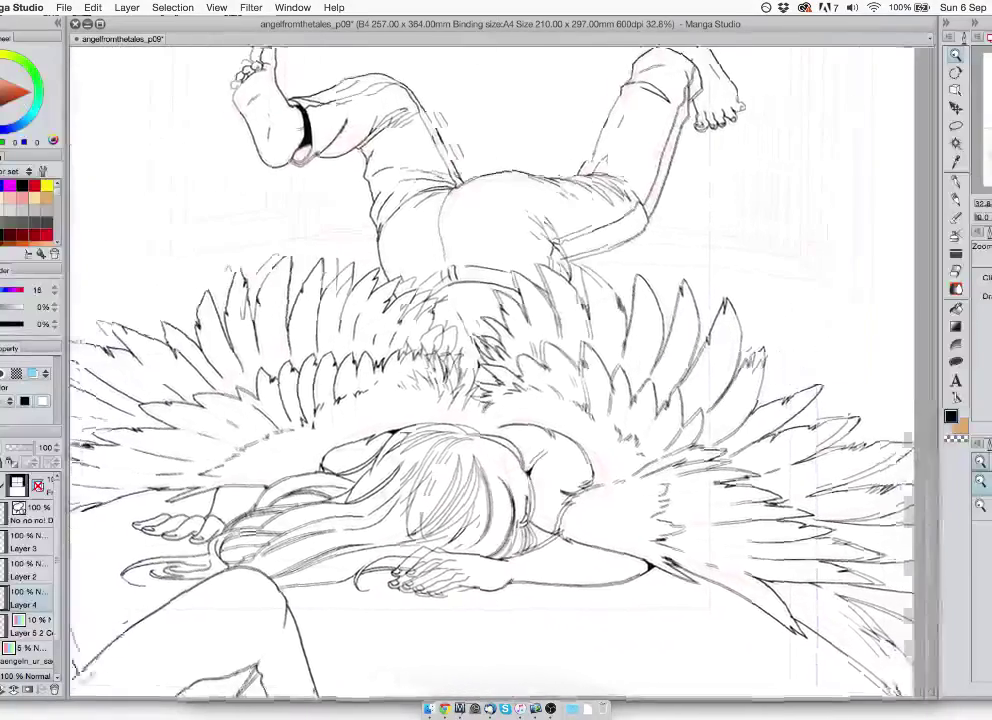